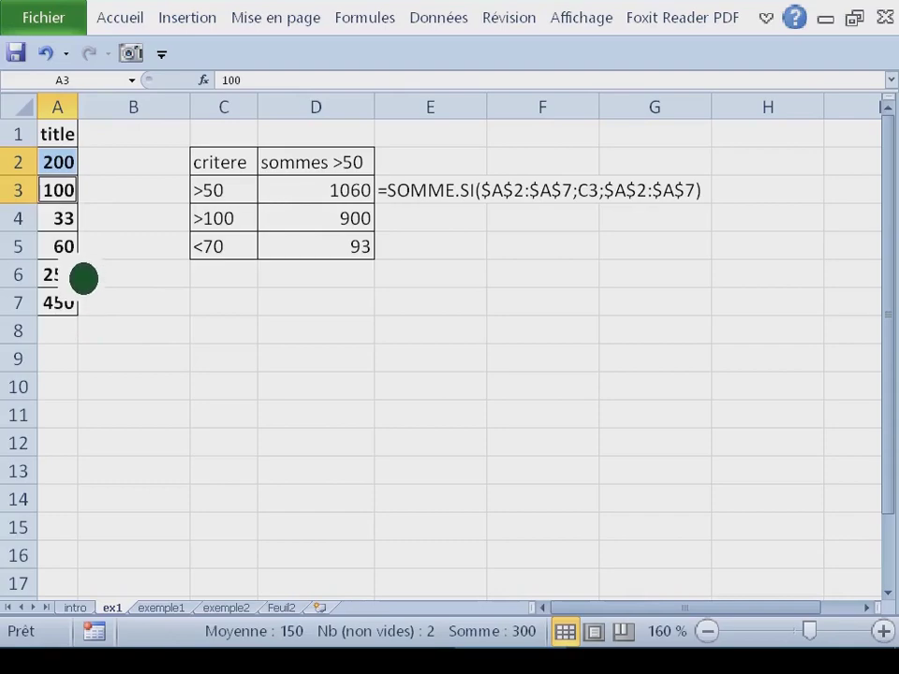
# Step: Add A6 and A7 to the selected values above 50, and examine the SOMME.SI formula in D3
pyautogui.keyDown('ctrl'); pyautogui.click(66, 274); pyautogui.keyUp('ctrl')
pyautogui.keyDown('ctrl'); pyautogui.click(65, 302); pyautogui.keyUp('ctrl')
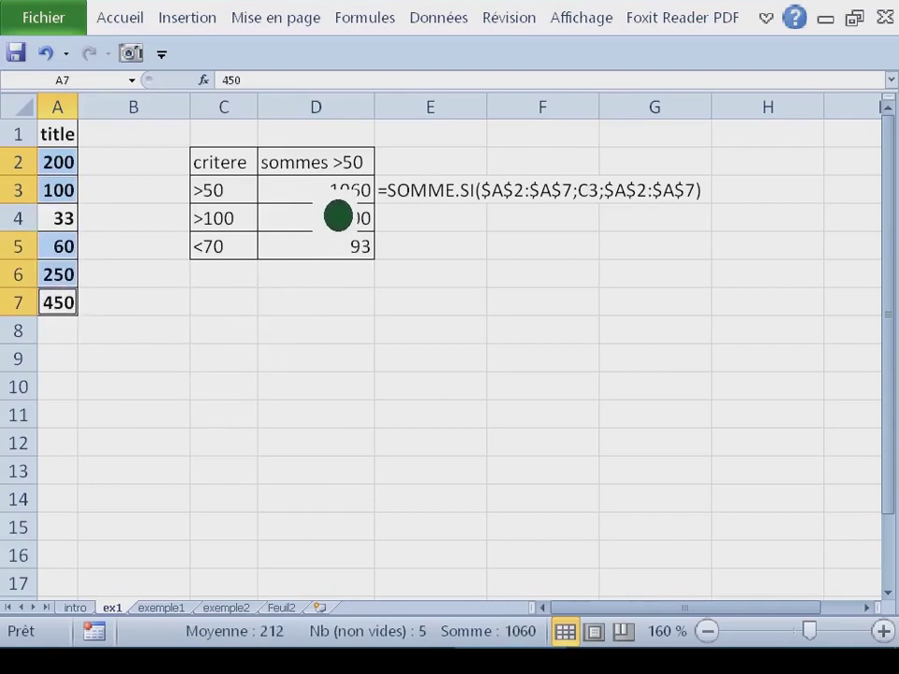
pyautogui.doubleClick(335, 203)
pyautogui.moveTo(299, 214); pyautogui.dragTo(614, 228)
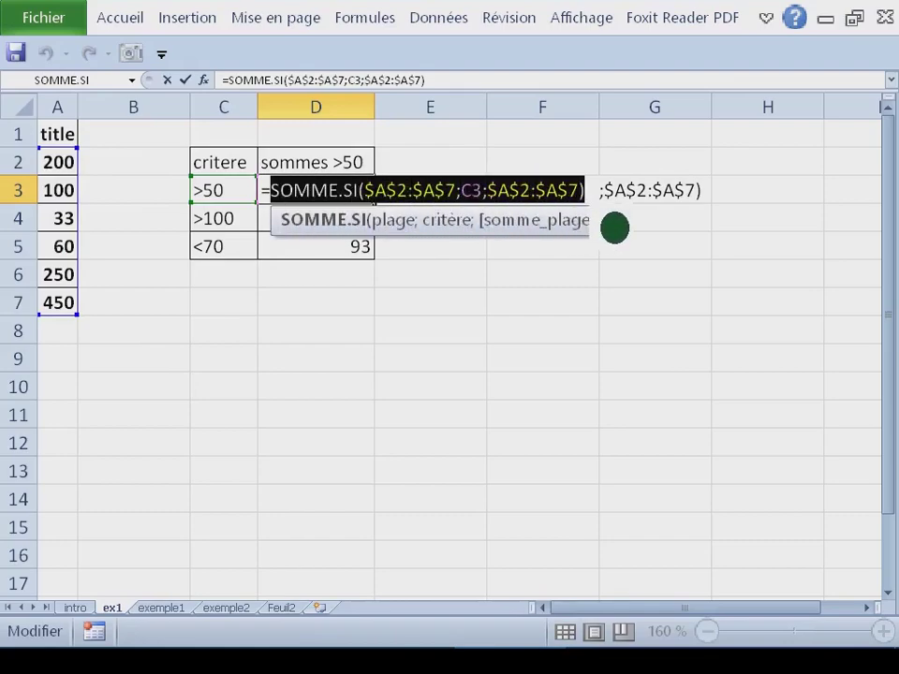
pyautogui.press('Escape')
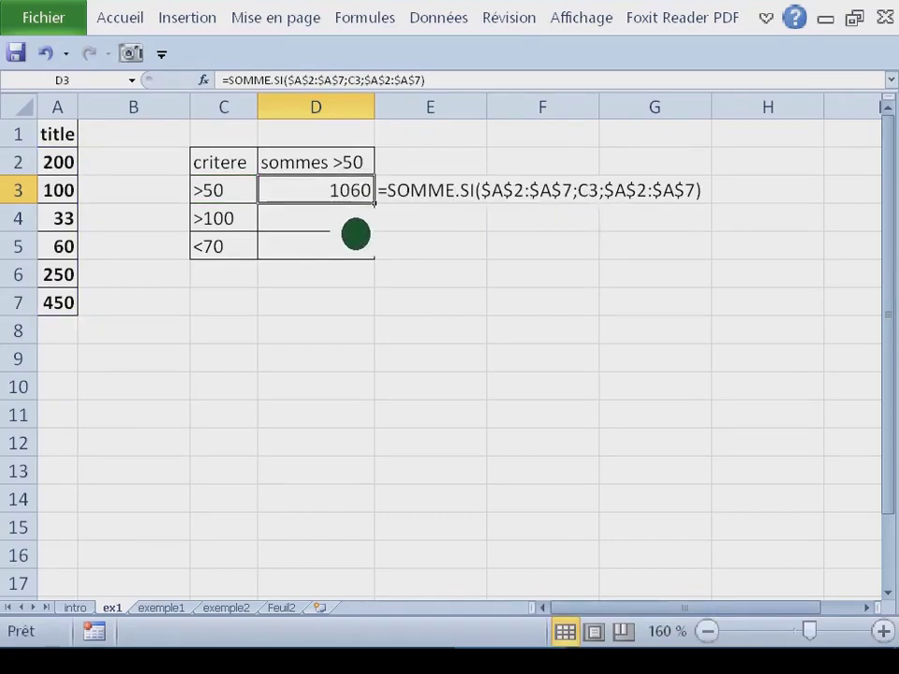
# Step: Clear D3 and start a new SOMME.SI formula there, opening its function arguments dialog
pyautogui.press('Delete')
pyautogui.click(418, 192)
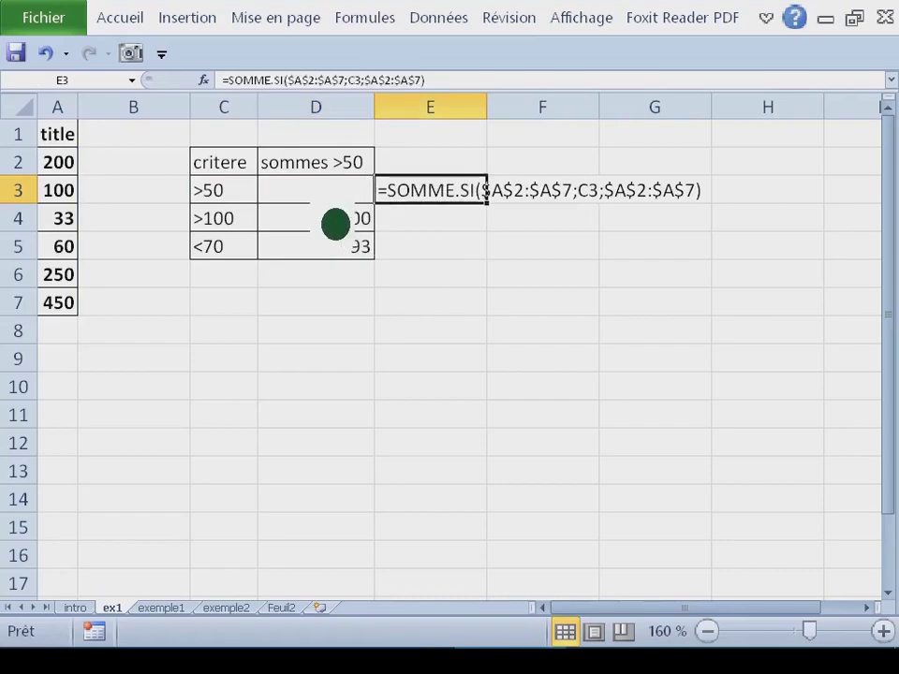
pyautogui.click(313, 195)
pyautogui.write('=somm')
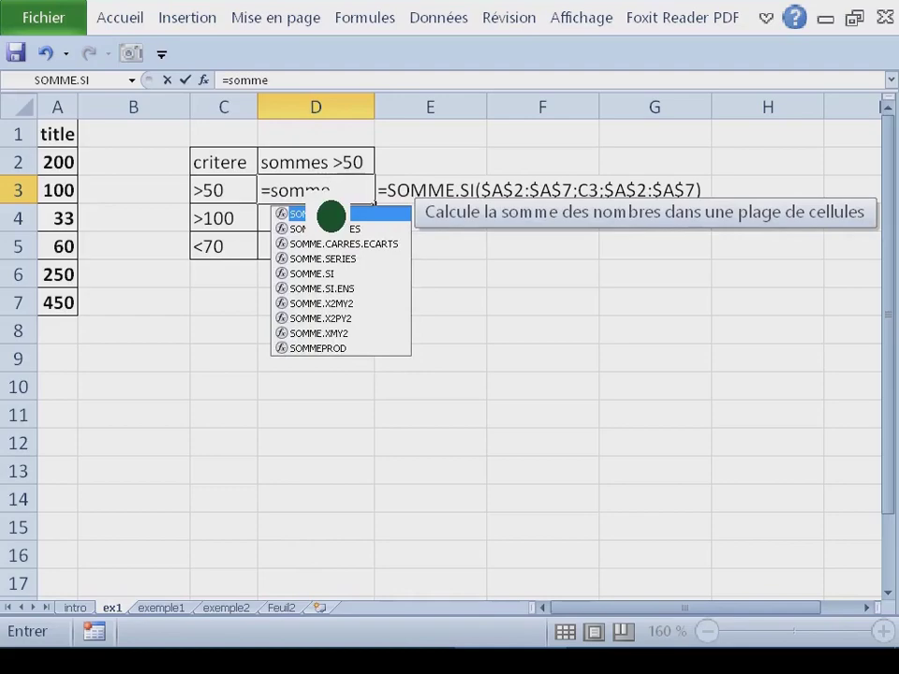
pyautogui.write('e')
pyautogui.press('Down')
pyautogui.press('Down')
pyautogui.press('Down')
pyautogui.press('Down')
pyautogui.press('Tab')
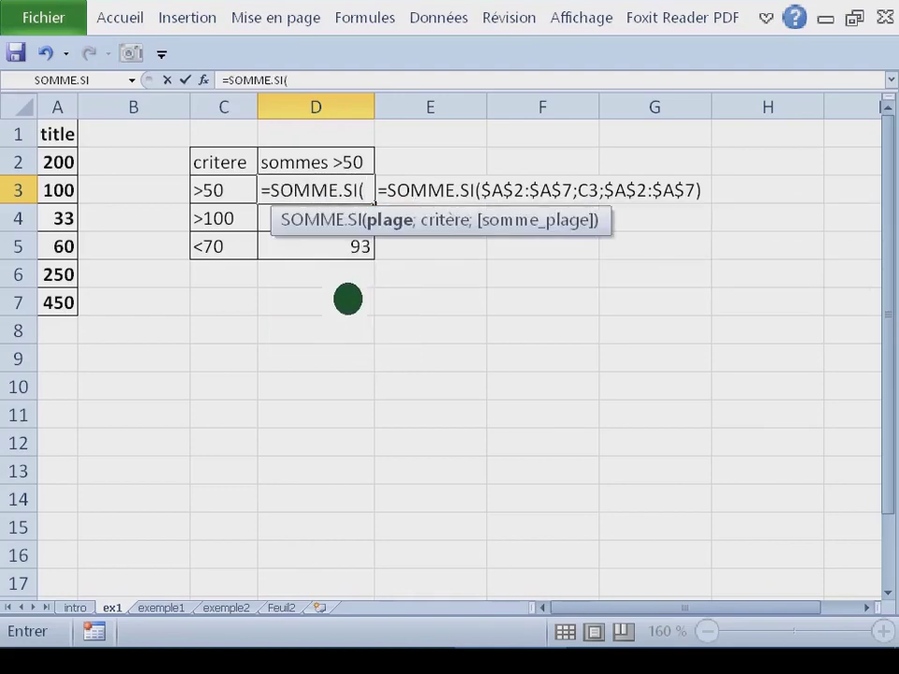
pyautogui.hotkey('ctrl', 'a')
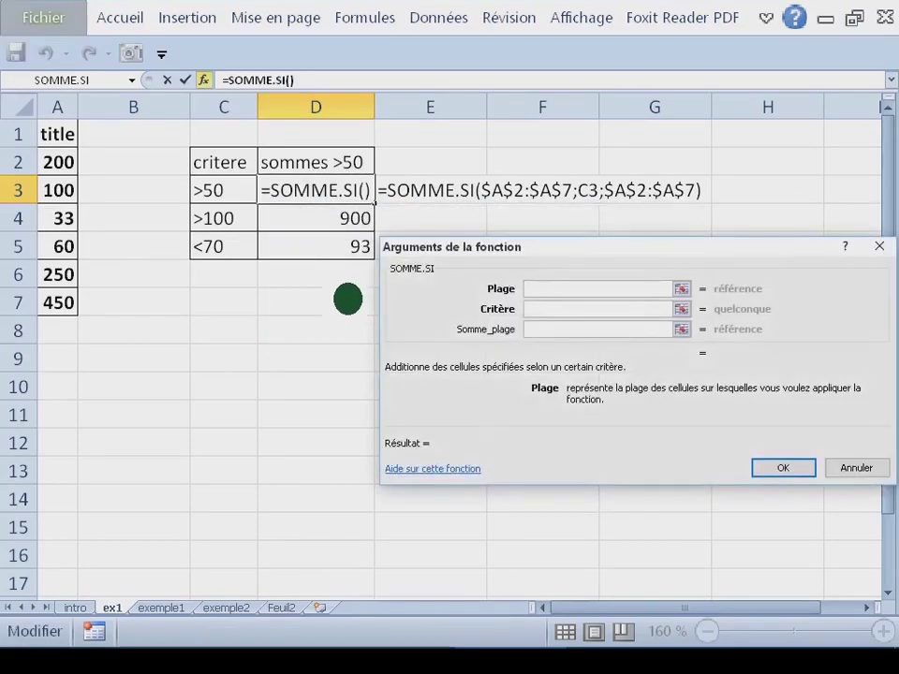
# Step: Complete the SOMME.SI formula with Plage $A$2:$A$7 and Critère C3, leaving Somme_plage empty
pyautogui.moveTo(561, 277); pyautogui.dragTo(415, 271)
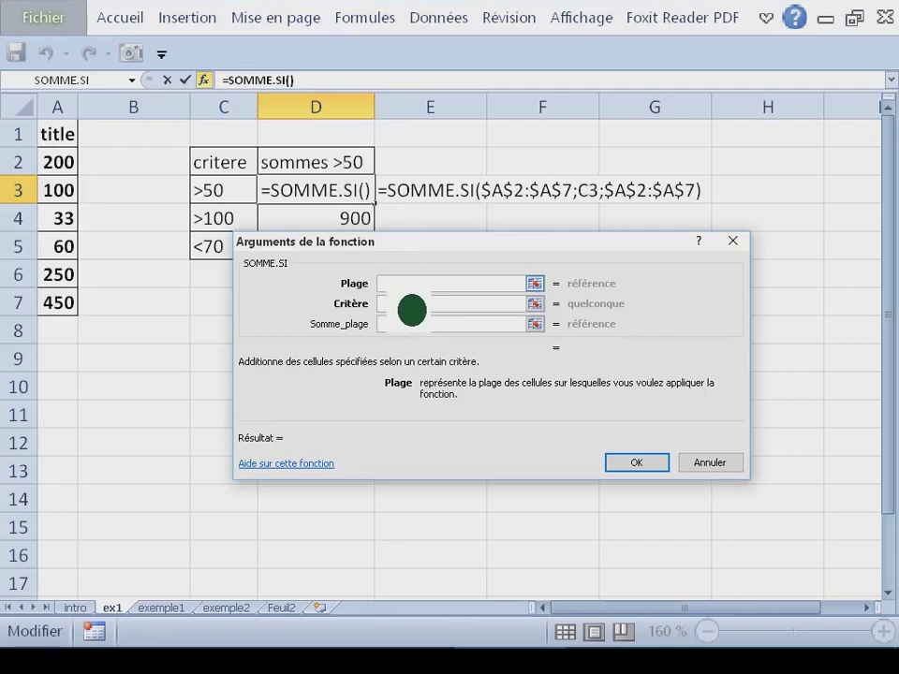
pyautogui.moveTo(58, 162); pyautogui.dragTo(82, 310)
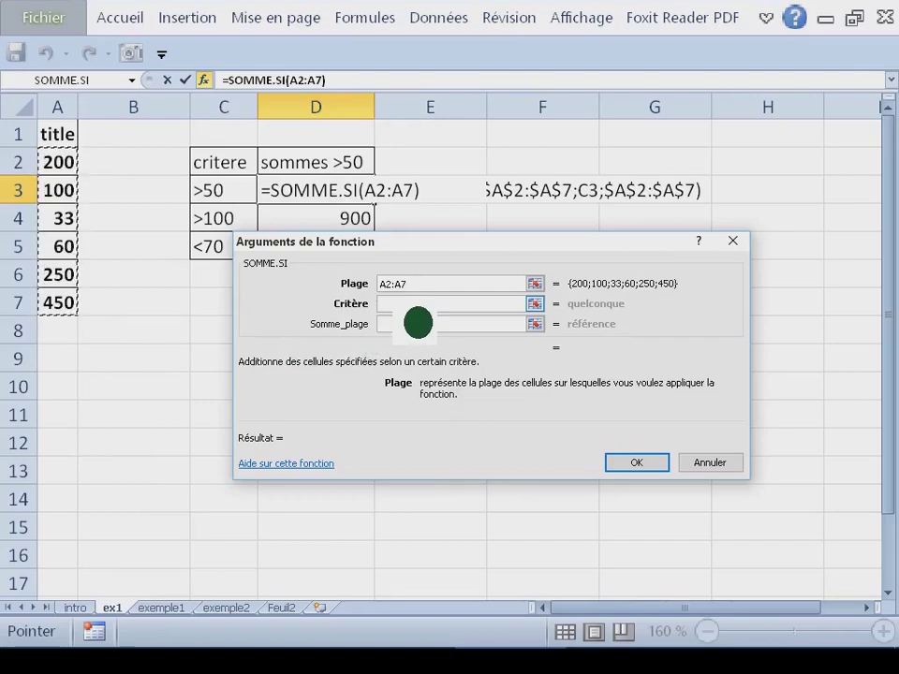
pyautogui.press('F4')
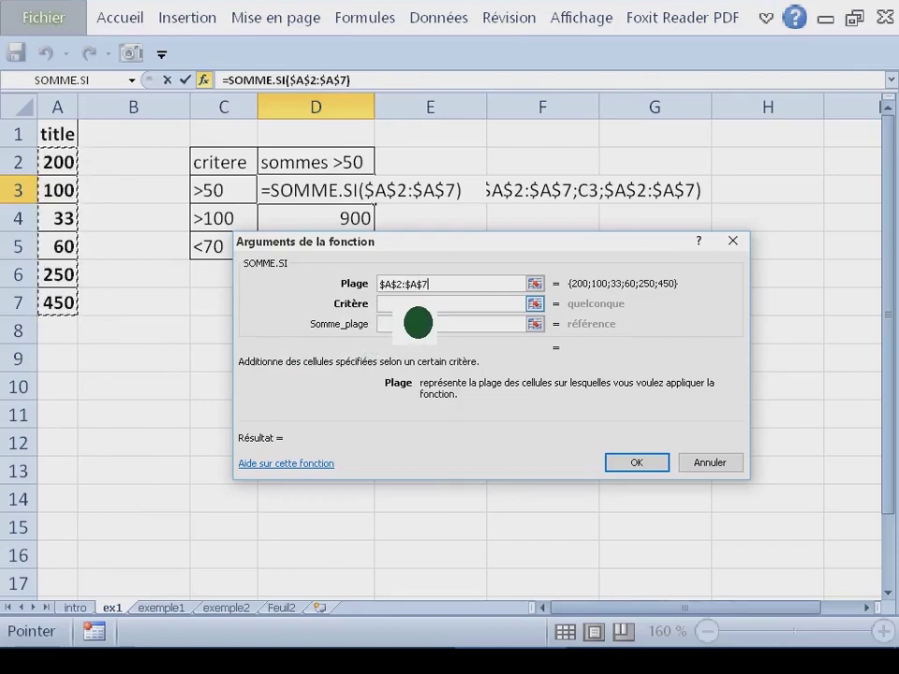
pyautogui.press('Tab')
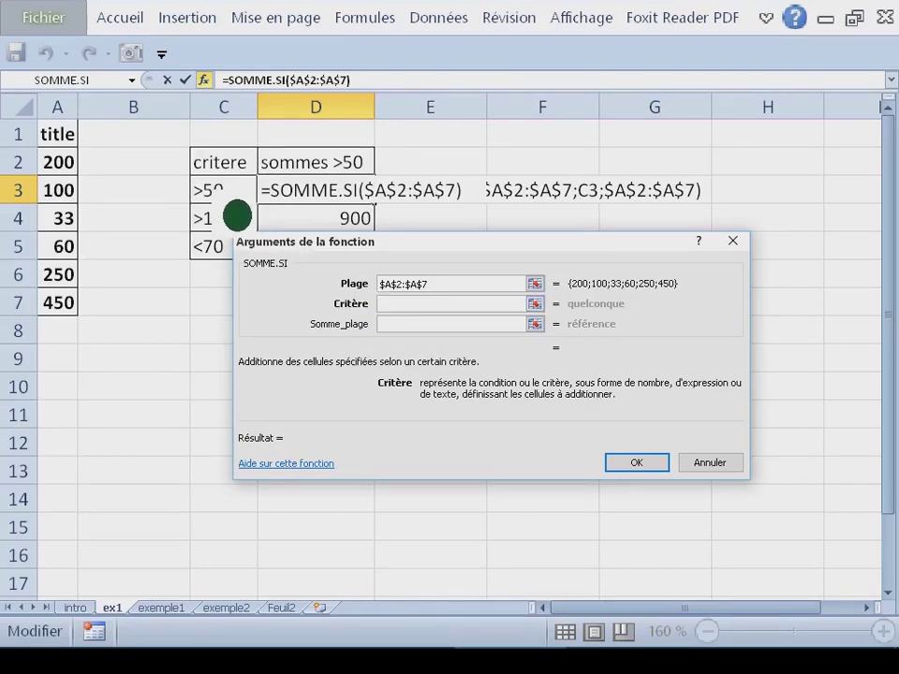
pyautogui.click(235, 201)
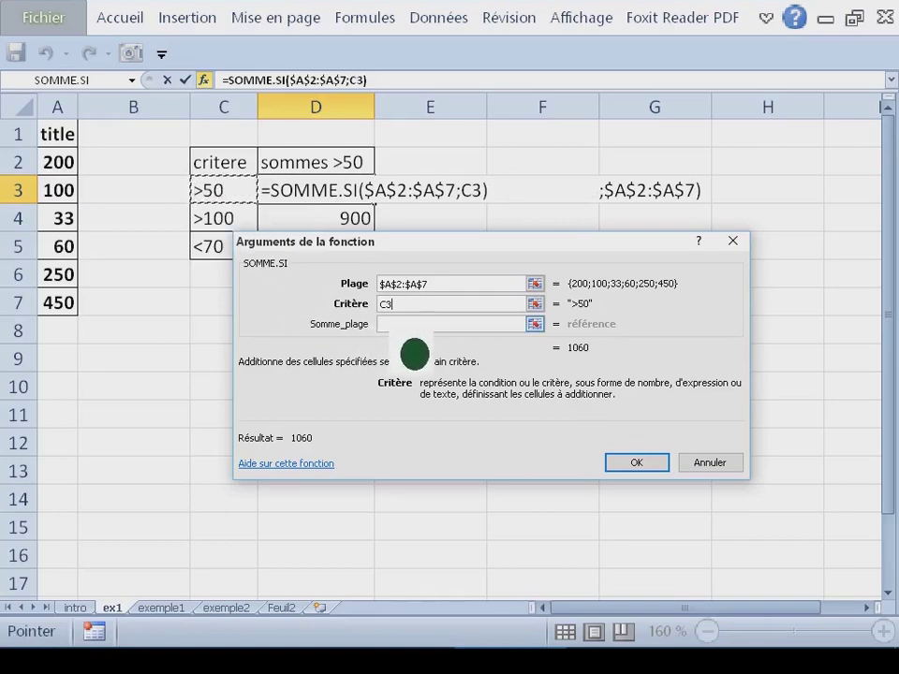
pyautogui.press('Tab')
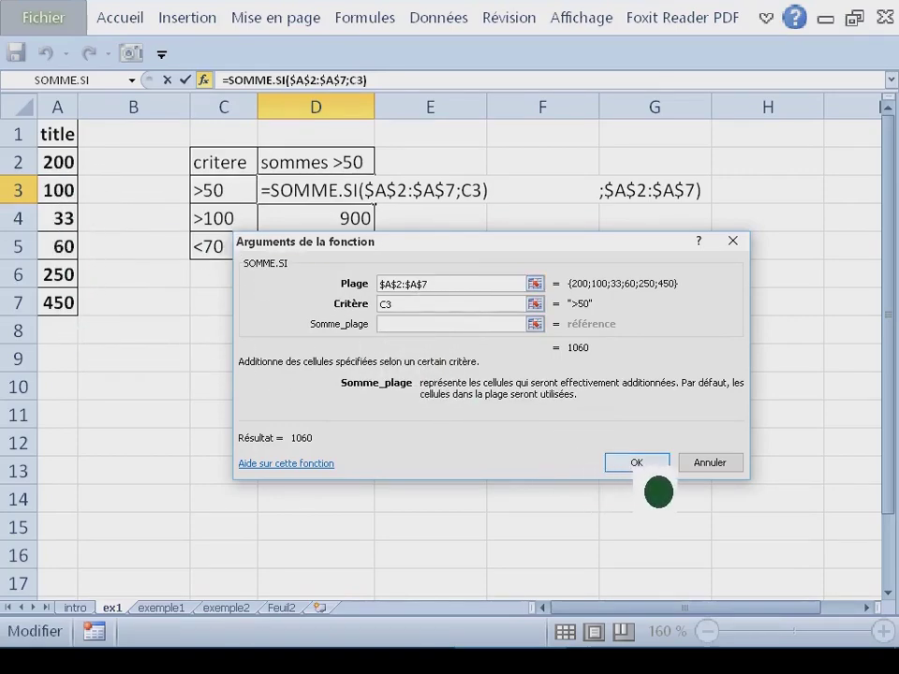
pyautogui.click(651, 470)
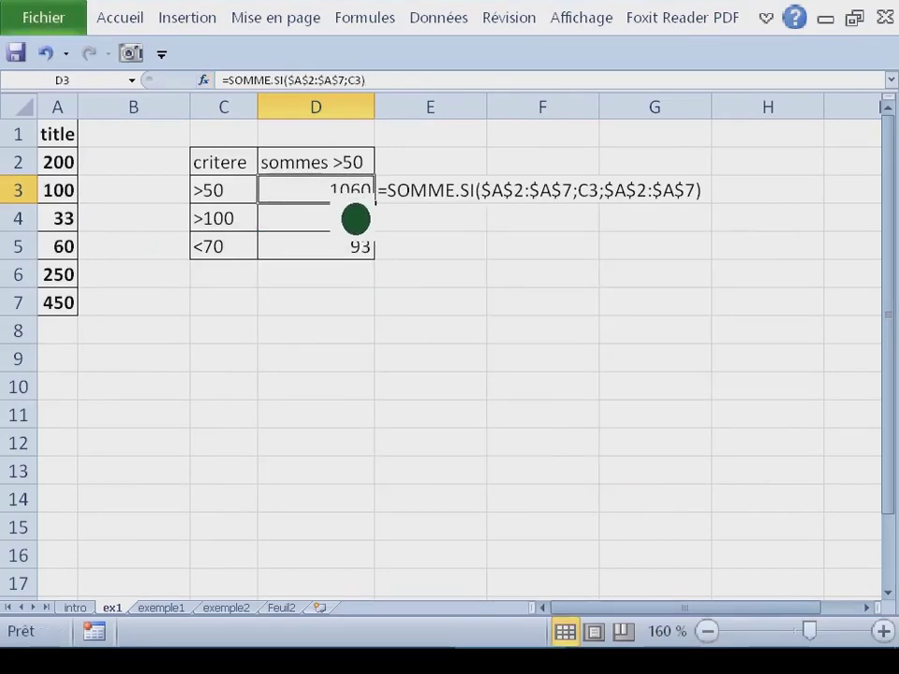
# Step: Replace the formula text shown in E3 with D3's new formula, =SOMME.SI($A$2:$A$7;C3)
pyautogui.press('F2')
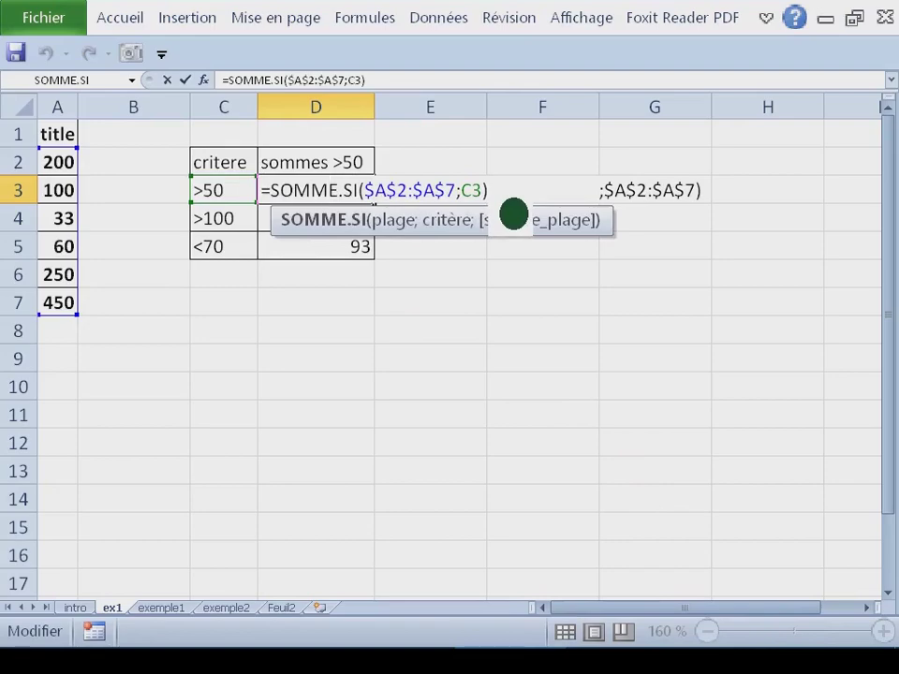
pyautogui.moveTo(488, 191); pyautogui.dragTo(273, 210)
pyautogui.press('Escape')
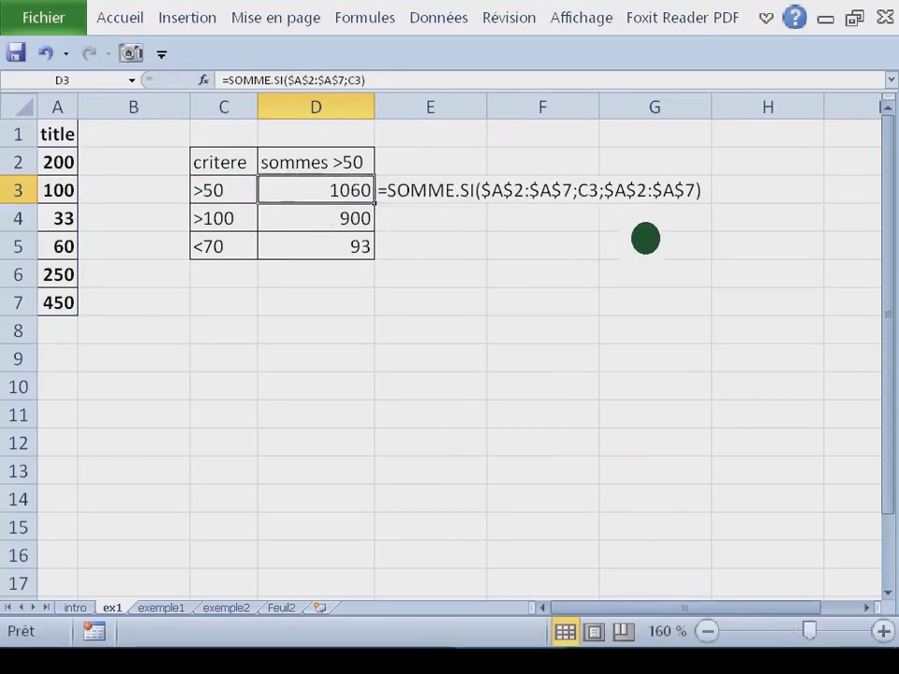
pyautogui.click(468, 201)
pyautogui.hotkey('ctrl', 'c')
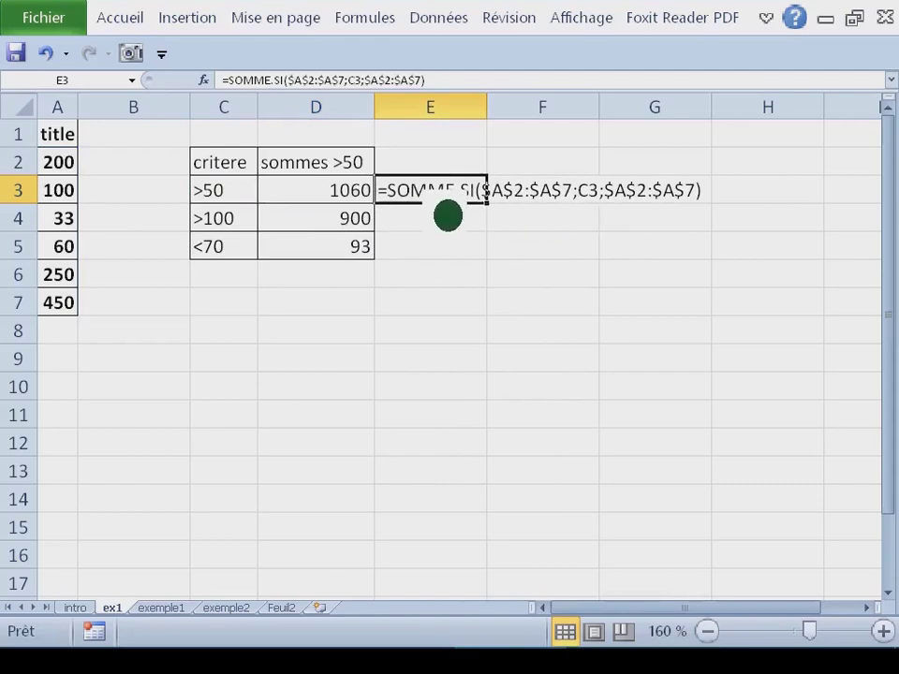
pyautogui.doubleClick(431, 196)
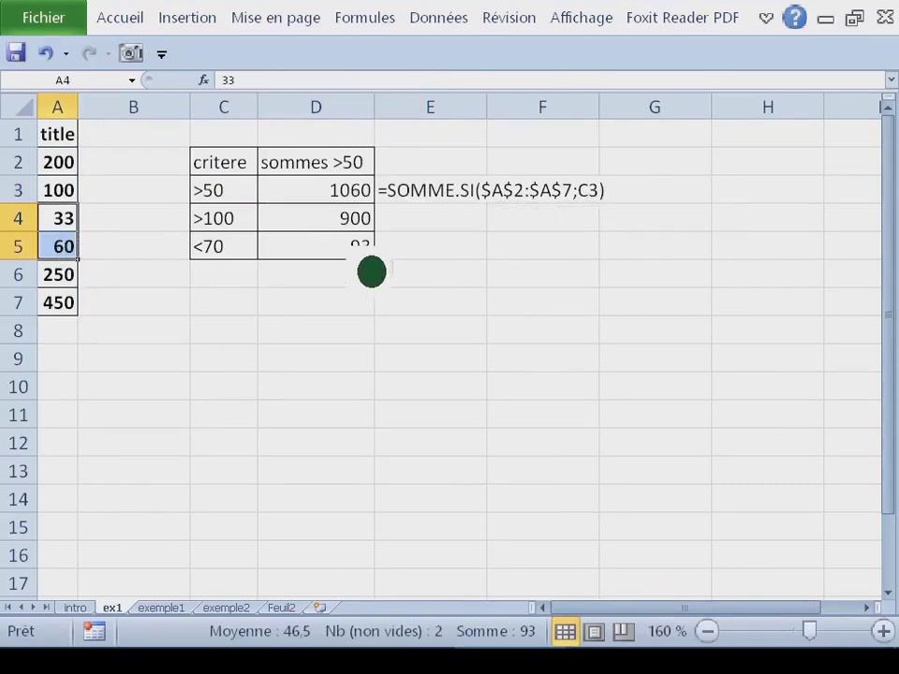
# Step: Examine the <70 criterion in C5 and how the formula in D5 refers to it
pyautogui.click(365, 250)
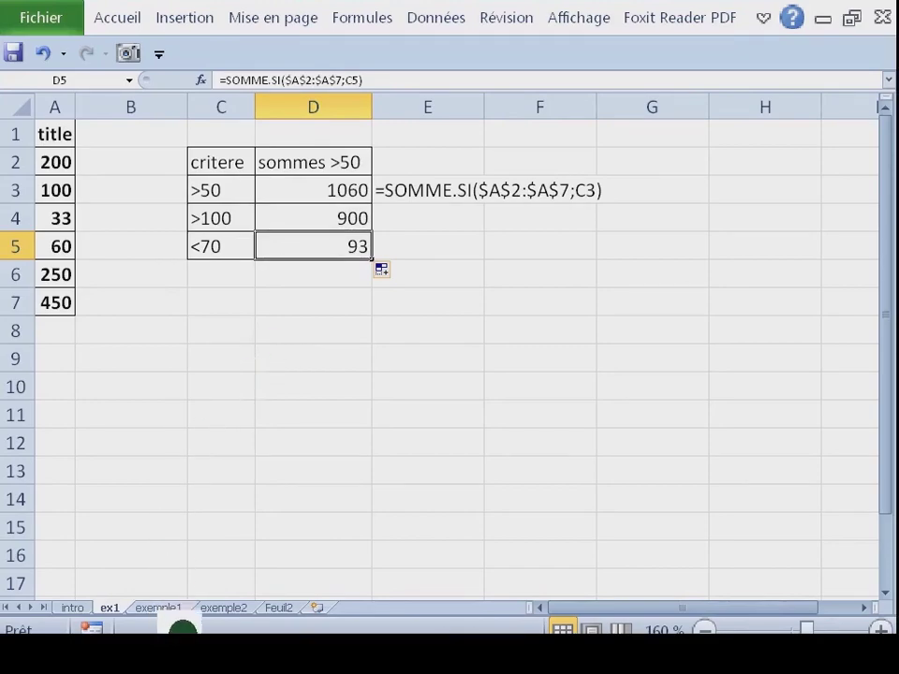
pyautogui.click(247, 253)
pyautogui.doubleClick(247, 252)
pyautogui.click(357, 250)
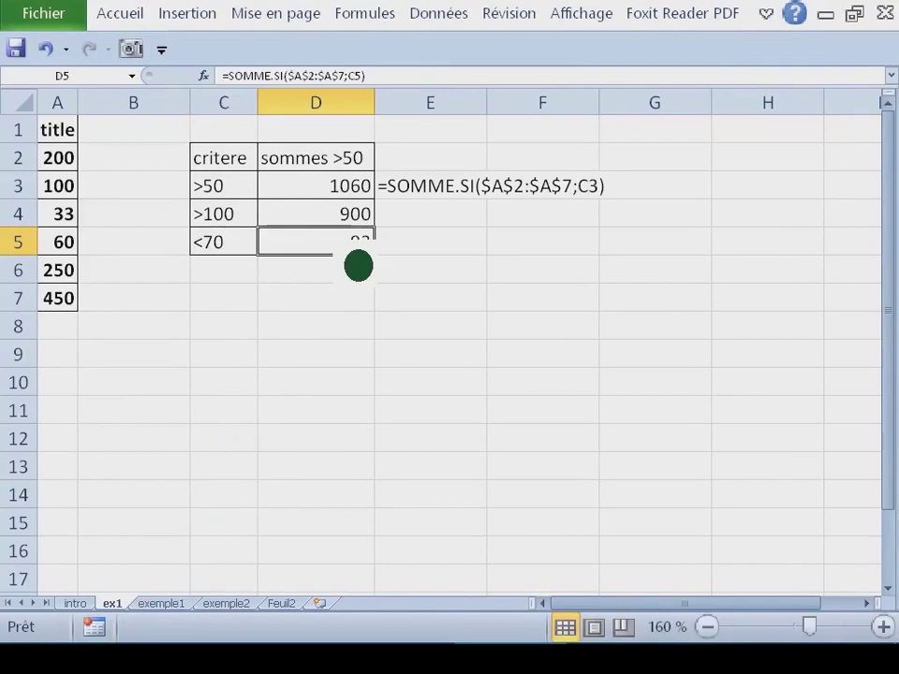
pyautogui.press('F2')
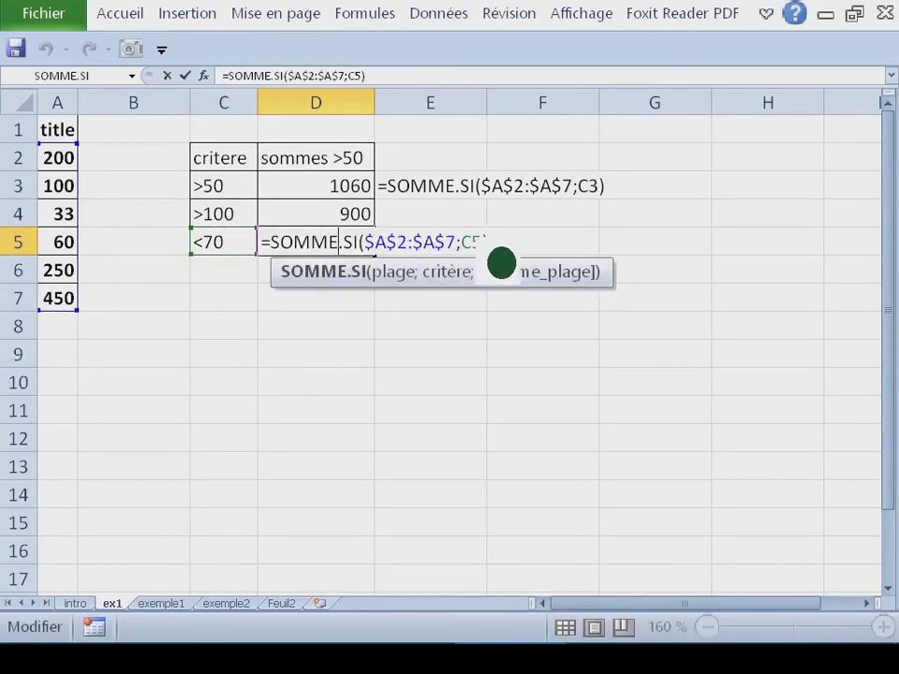
pyautogui.hotkey('shift', 'Left')
pyautogui.hotkey('shift', 'Left')
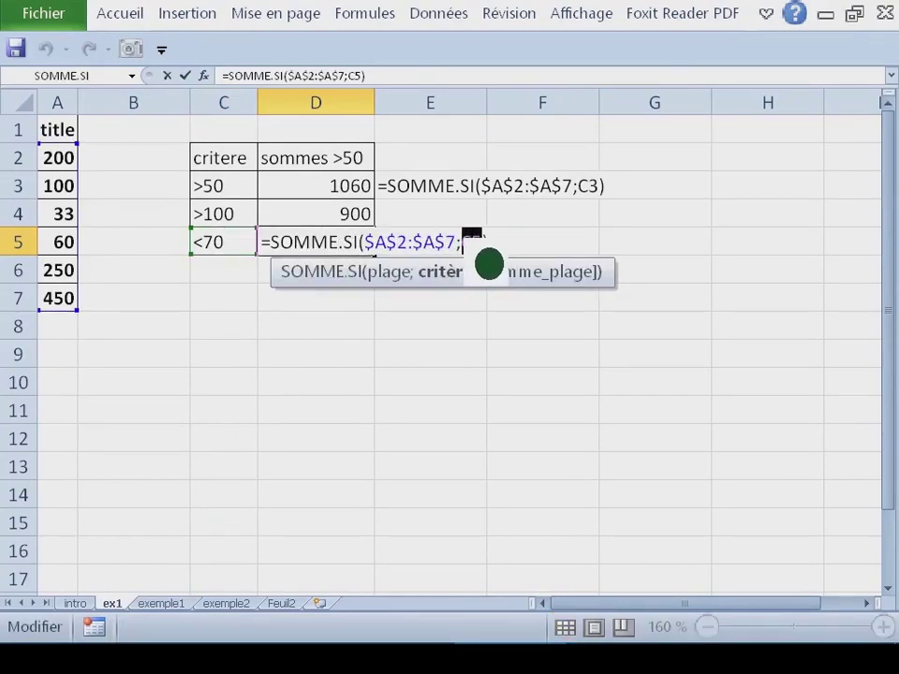
pyautogui.press('Escape')
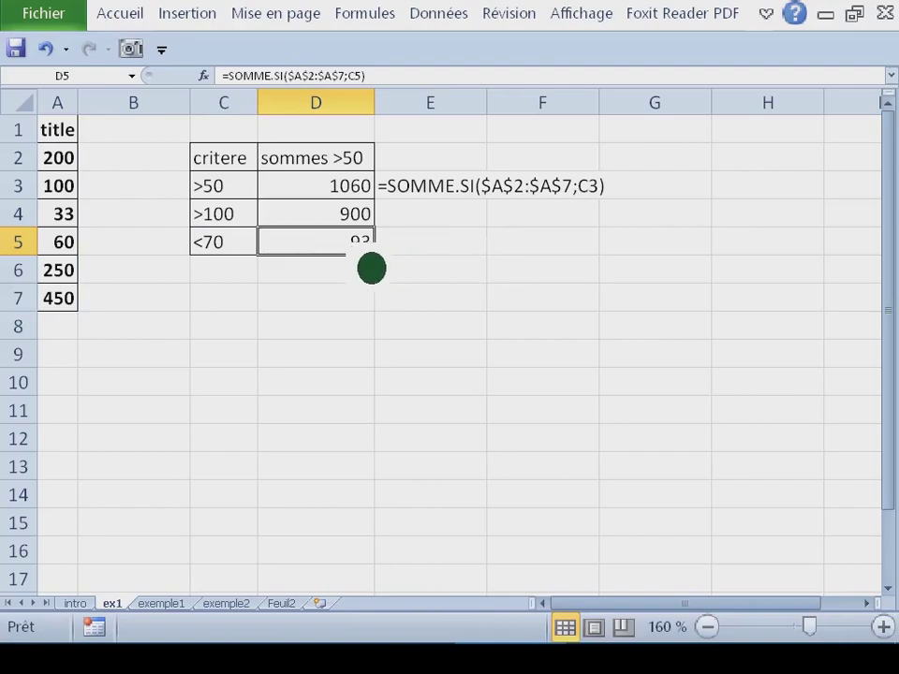
# Step: Clear D5 and refill it by copying the SOMME.SI formula down from D4
pyautogui.press('Delete')
pyautogui.press('Right')
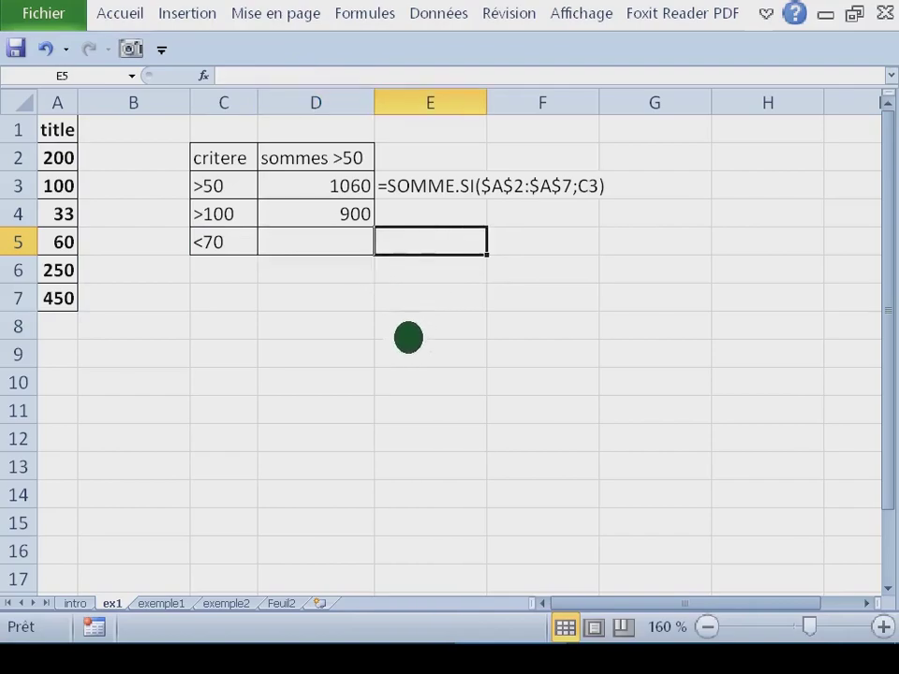
pyautogui.press('Left')
pyautogui.press('Up')
pyautogui.moveTo(373, 228); pyautogui.dragTo(399, 279)
pyautogui.click(408, 301)
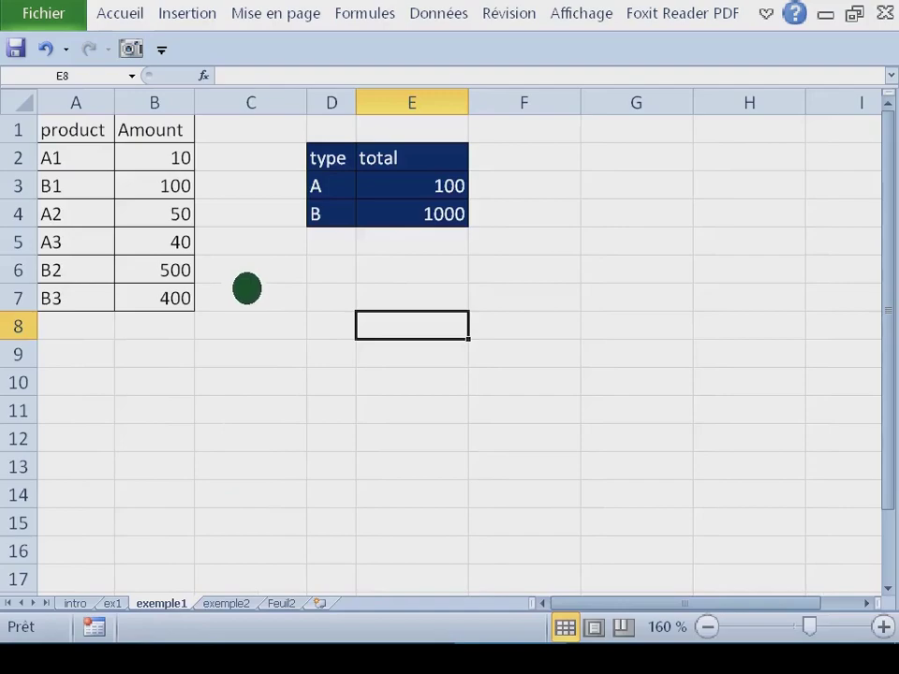
# Step: Go through the product codes in A2:A7 on the exemple1 sheet
pyautogui.click(92, 169)
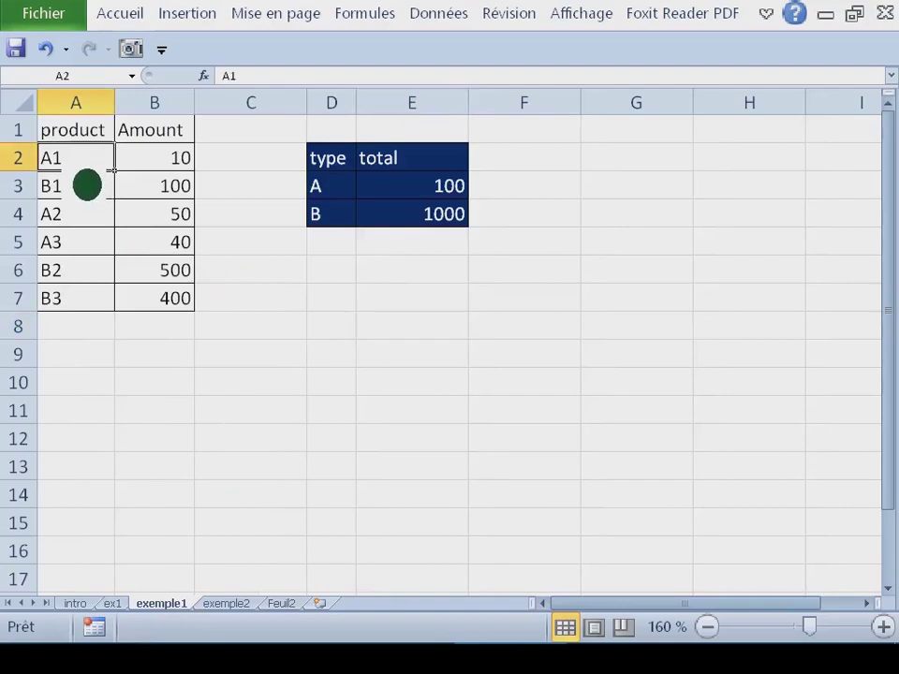
pyautogui.press('Down')
pyautogui.press('Down')
pyautogui.press('Down')
pyautogui.press('Down')
pyautogui.press('Down')
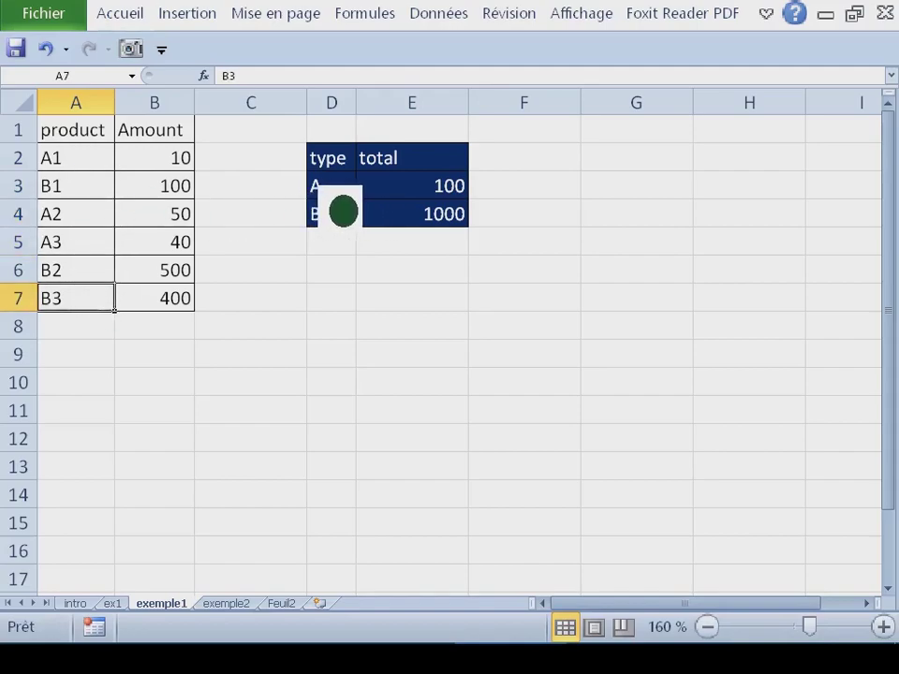
# Step: Fill the rows of products A1, A2 and A3 (A2:B2 and A4:B5) with the standard light green
pyautogui.moveTo(95, 192); pyautogui.dragTo(180, 190)
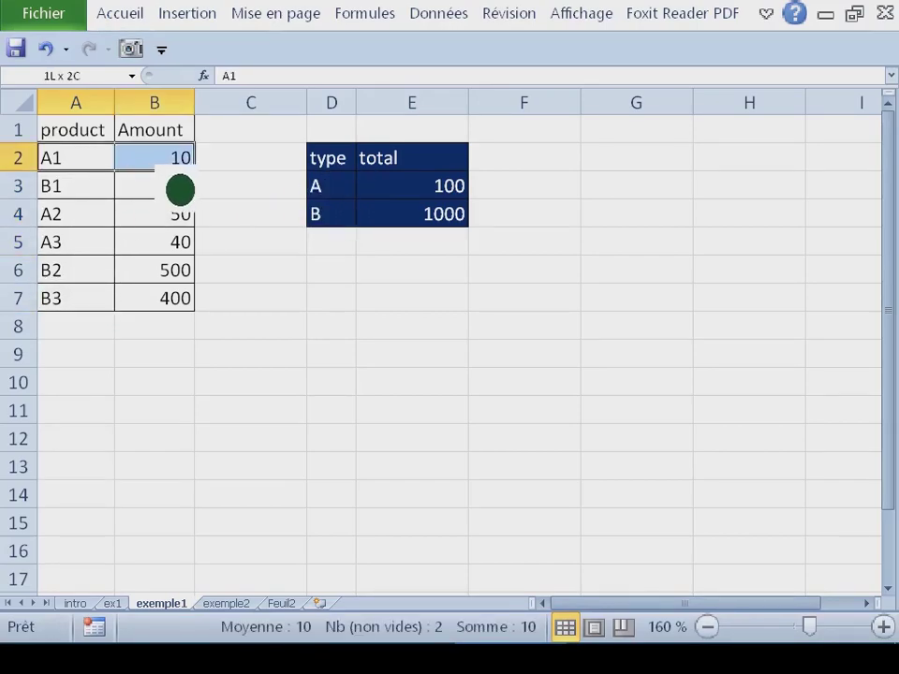
pyautogui.moveTo(100, 225); pyautogui.dragTo(187, 243)
pyautogui.moveTo(105, 273); pyautogui.dragTo(188, 273)
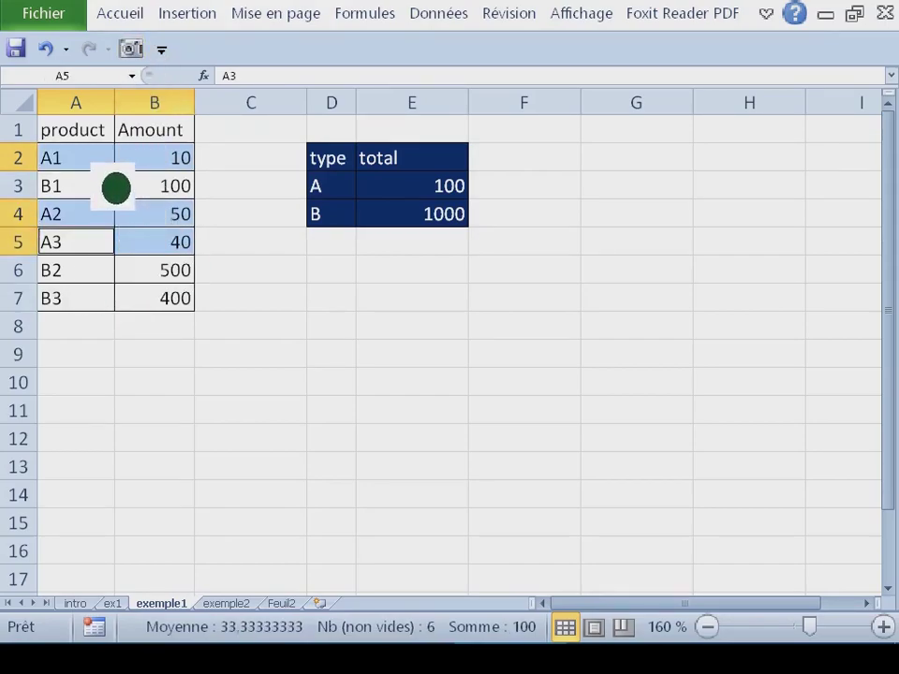
pyautogui.rightClick(116, 188)
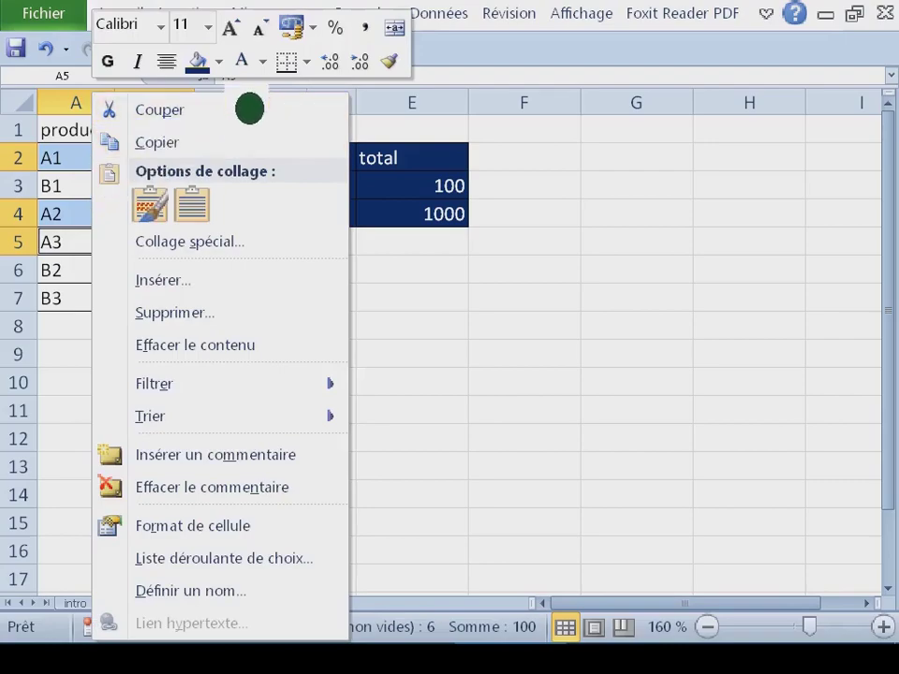
pyautogui.click(218, 61)
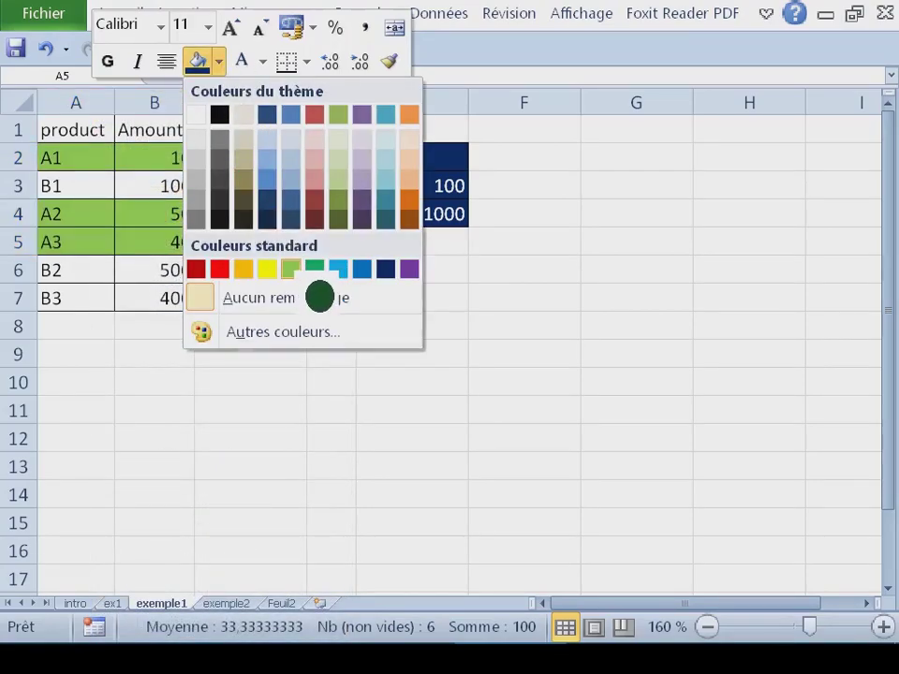
pyautogui.click(290, 269)
pyautogui.click(258, 417)
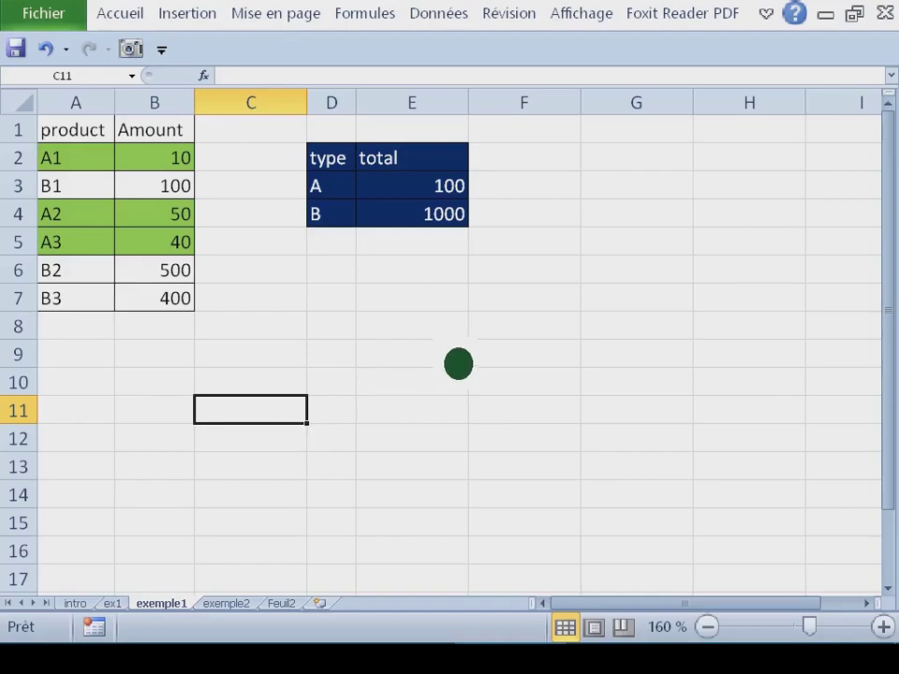
# Step: Fill the type A row of the totals table, D3:E3, with the same light green
pyautogui.click(416, 332)
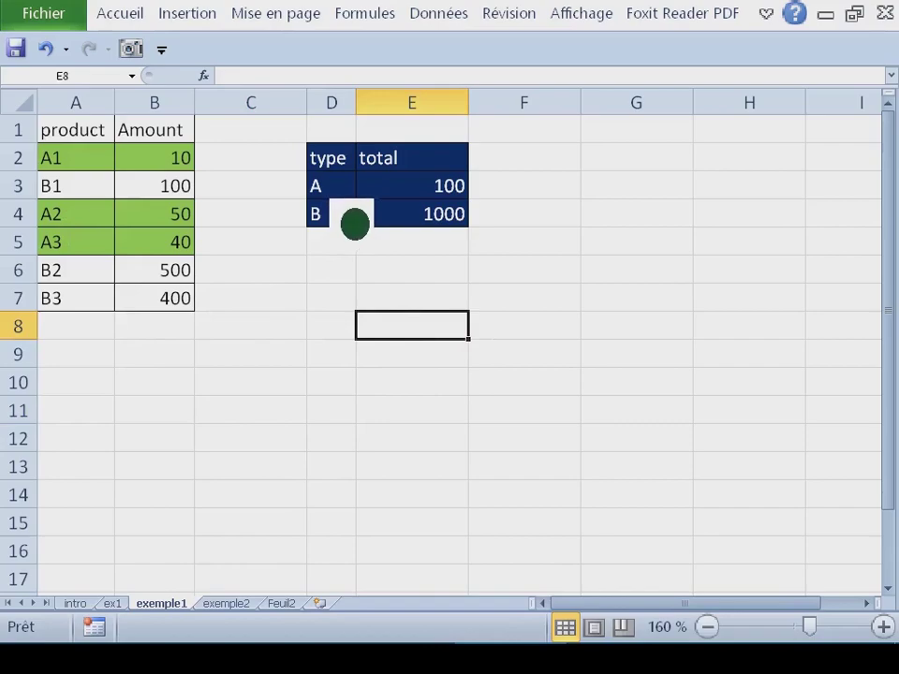
pyautogui.moveTo(355, 215); pyautogui.dragTo(432, 213)
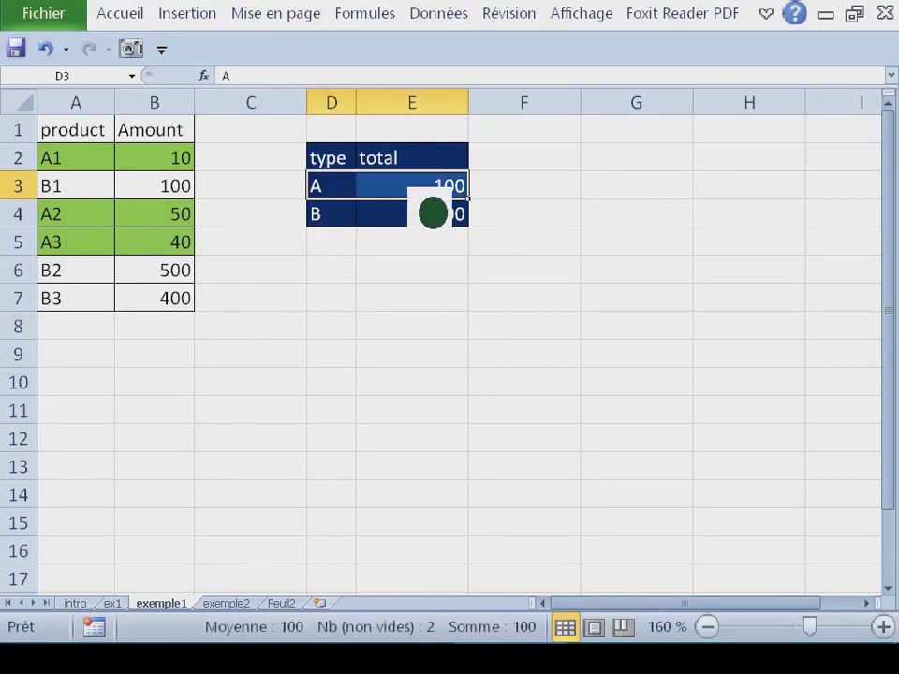
pyautogui.click(417, 383)
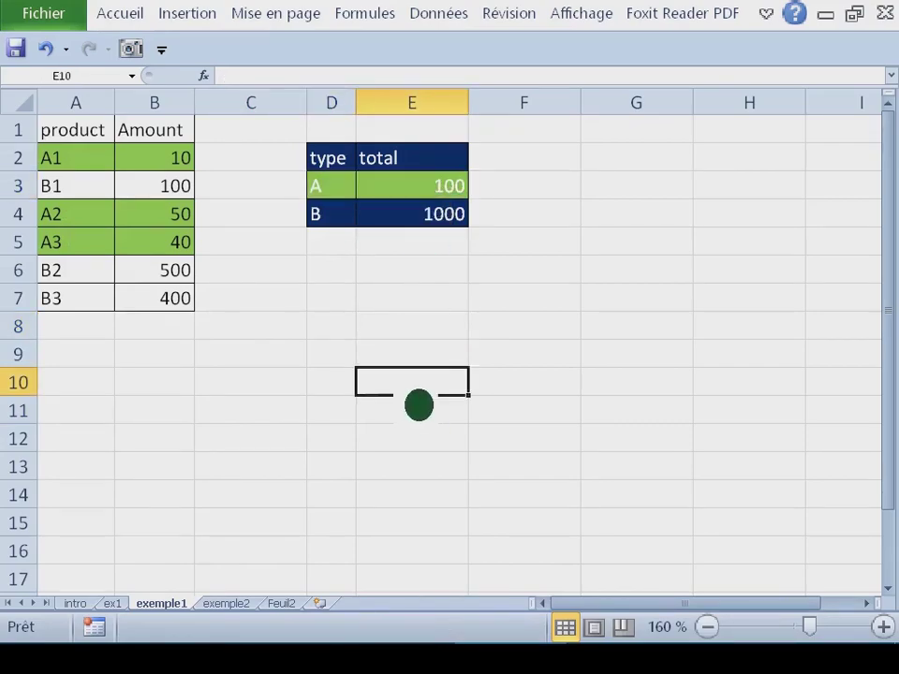
# Step: Make the type A row of the totals table, D3:E3, bold and color its text red
pyautogui.moveTo(375, 220); pyautogui.dragTo(453, 212)
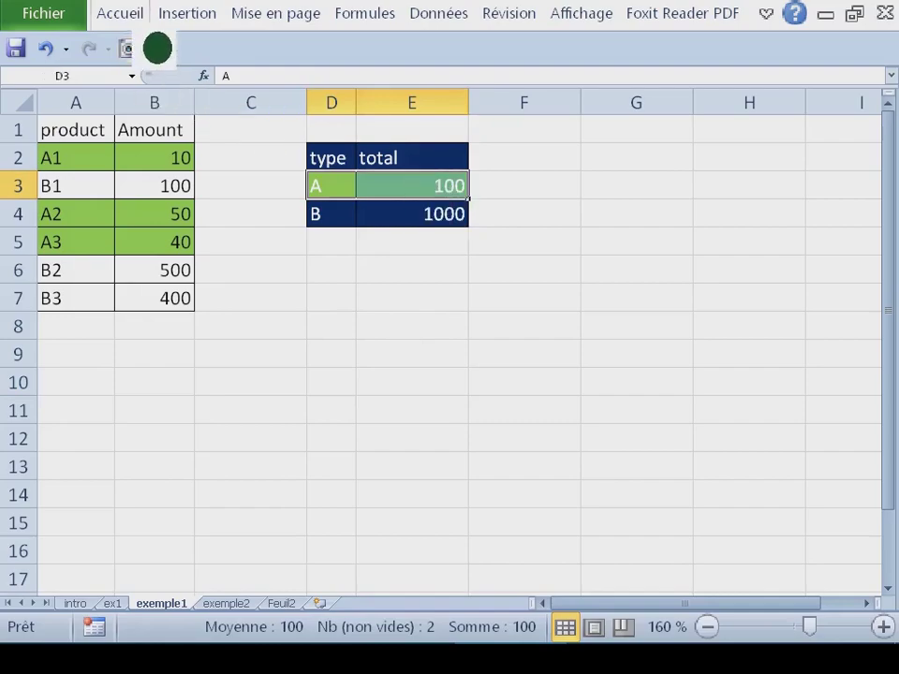
pyautogui.click(141, 15)
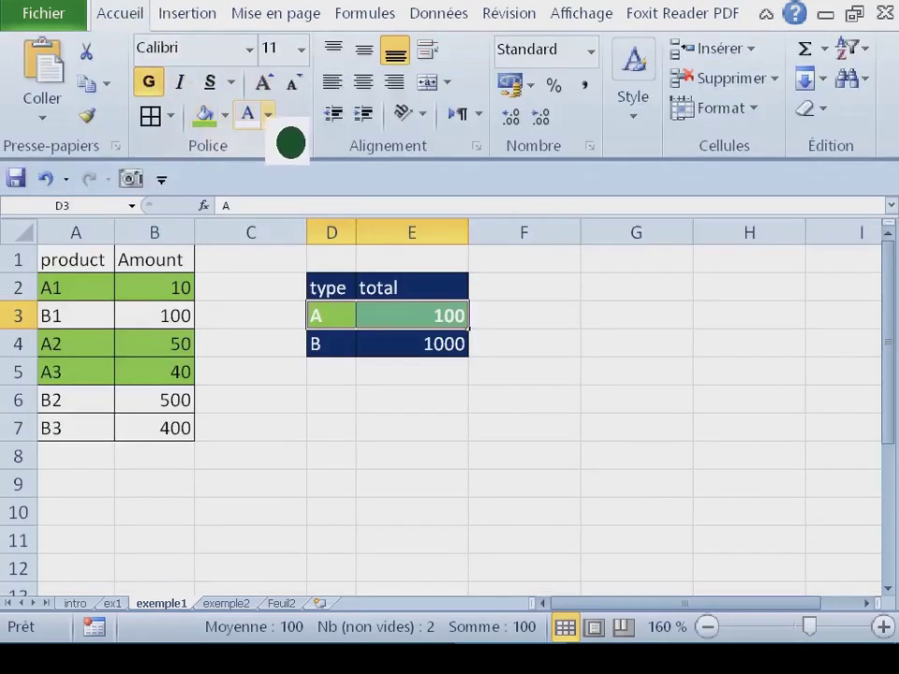
pyautogui.click(268, 114)
pyautogui.click(270, 354)
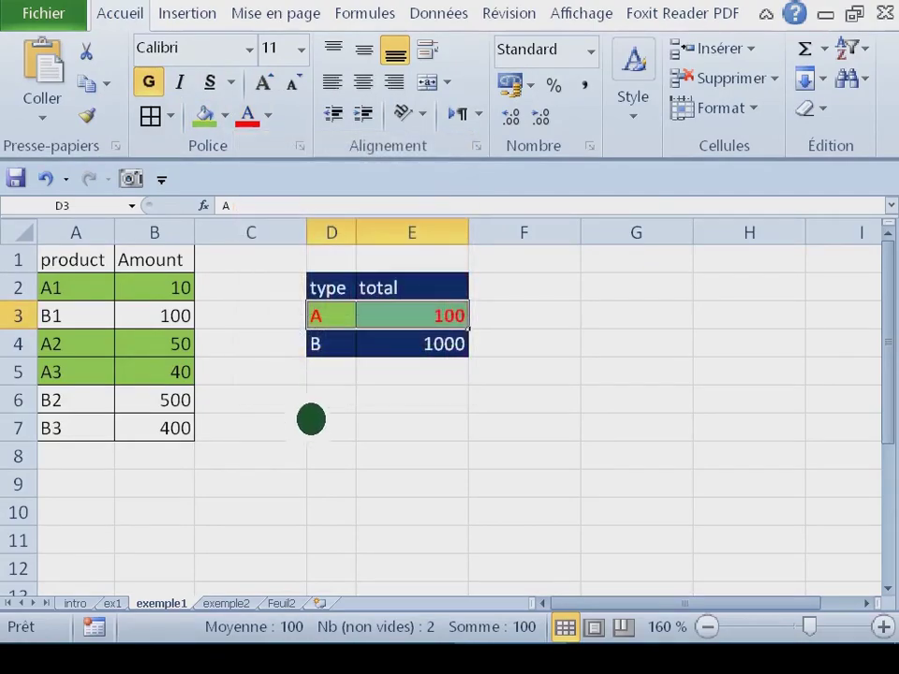
pyautogui.click(280, 431)
pyautogui.moveTo(331, 315); pyautogui.dragTo(412, 316)
pyautogui.click(331, 427)
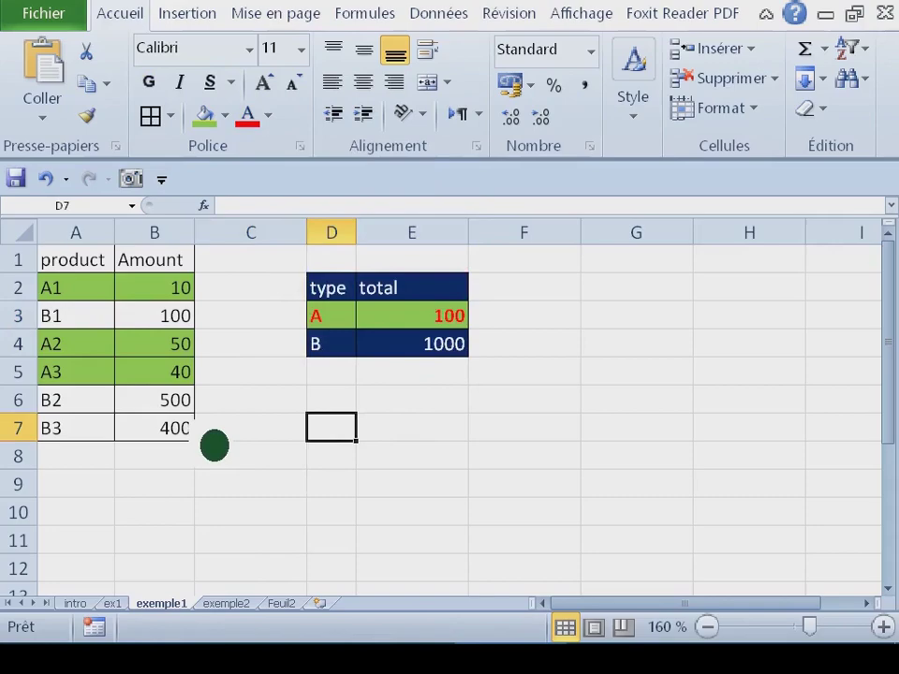
# Step: Go through the green-filled amounts of products A2, A3 and A1 in B4, B5 and B2
pyautogui.click(133, 345)
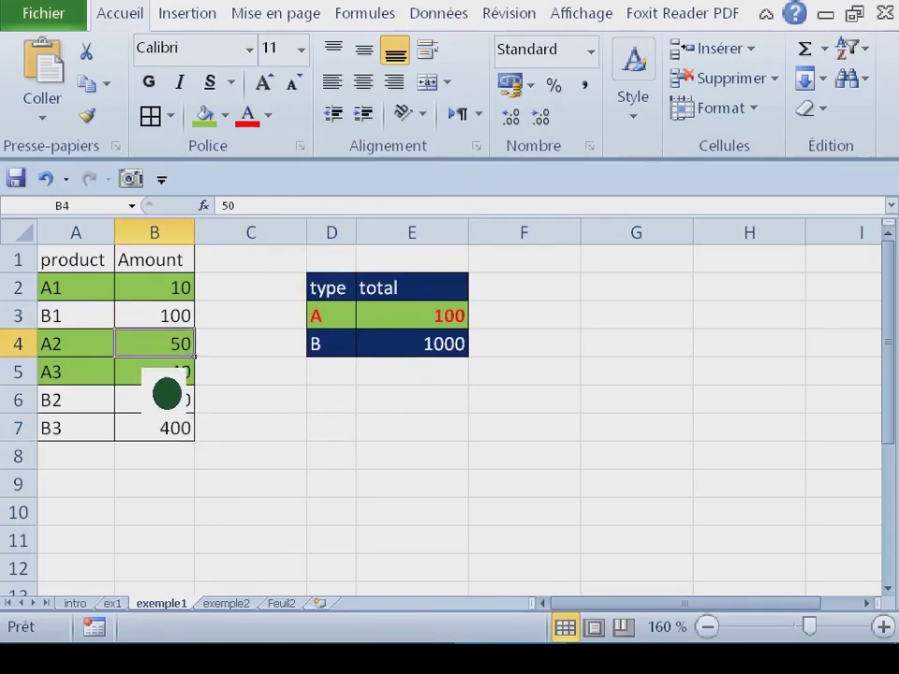
pyautogui.click(141, 370)
pyautogui.click(152, 292)
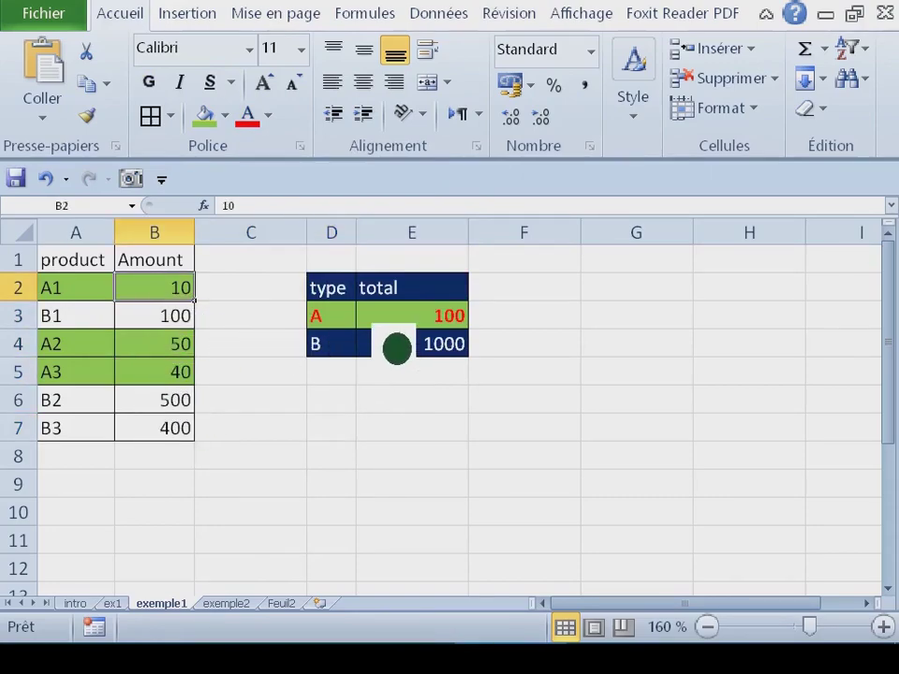
# Step: Copy the SOMME.SI formula text from E3, without its equals sign, into F3 as a note preceded by "<<"
pyautogui.doubleClick(391, 318)
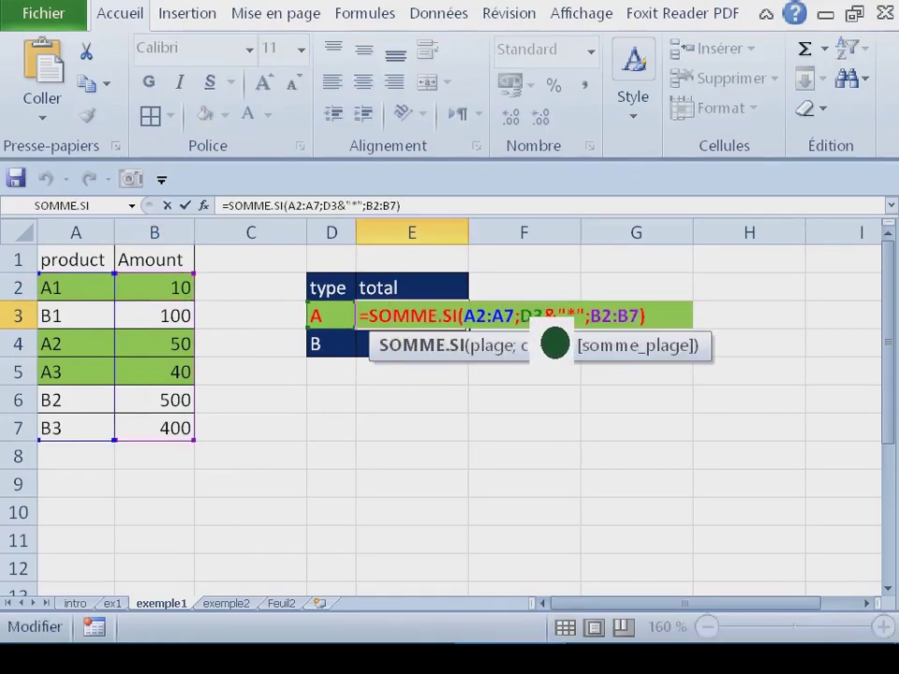
pyautogui.moveTo(389, 344); pyautogui.dragTo(748, 342)
pyautogui.hotkey('ctrl', 'c')
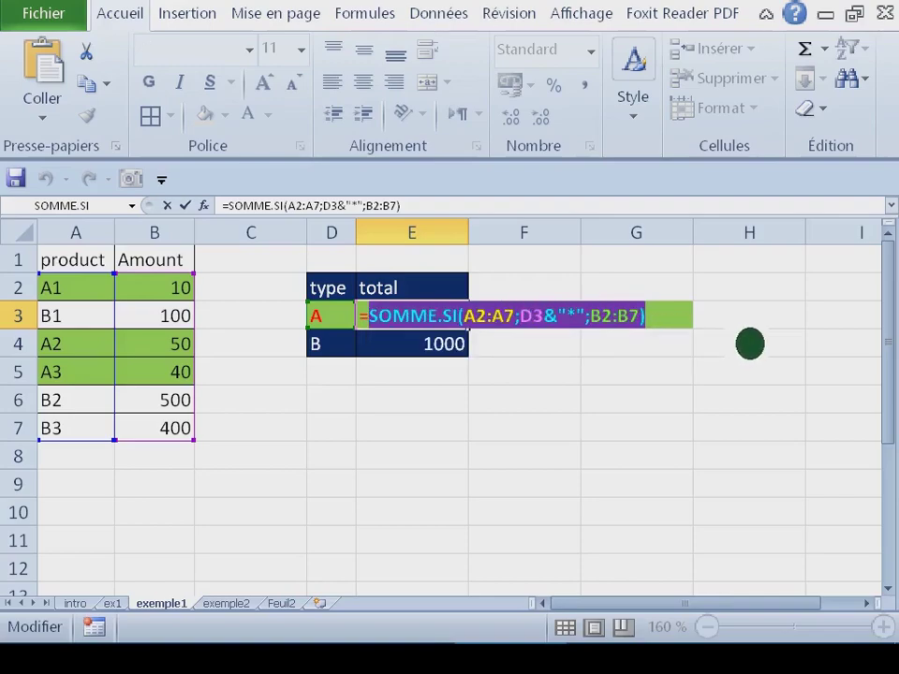
pyautogui.press('Escape')
pyautogui.press('Right')
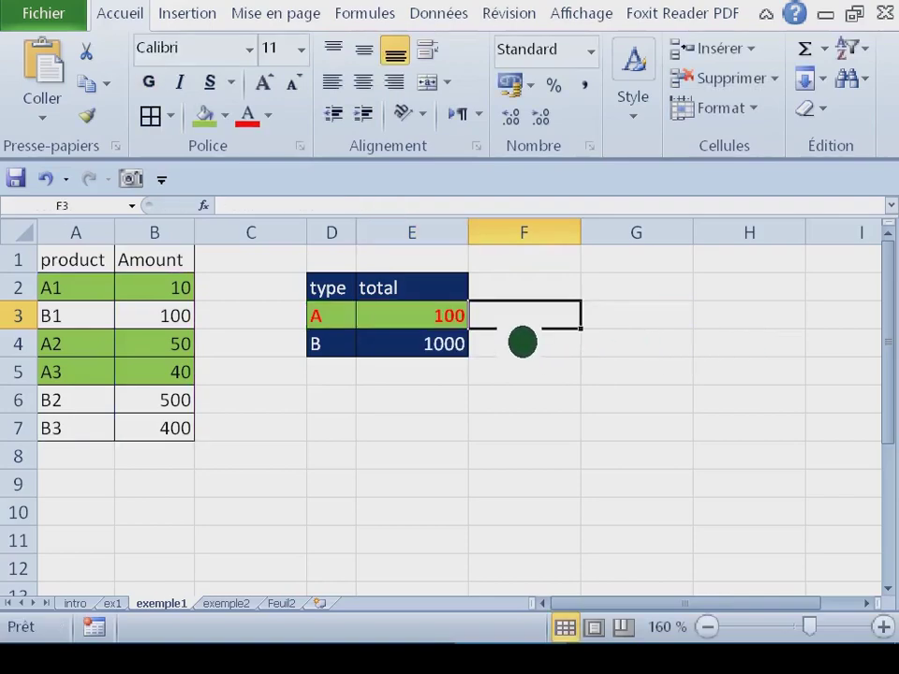
pyautogui.write('<')
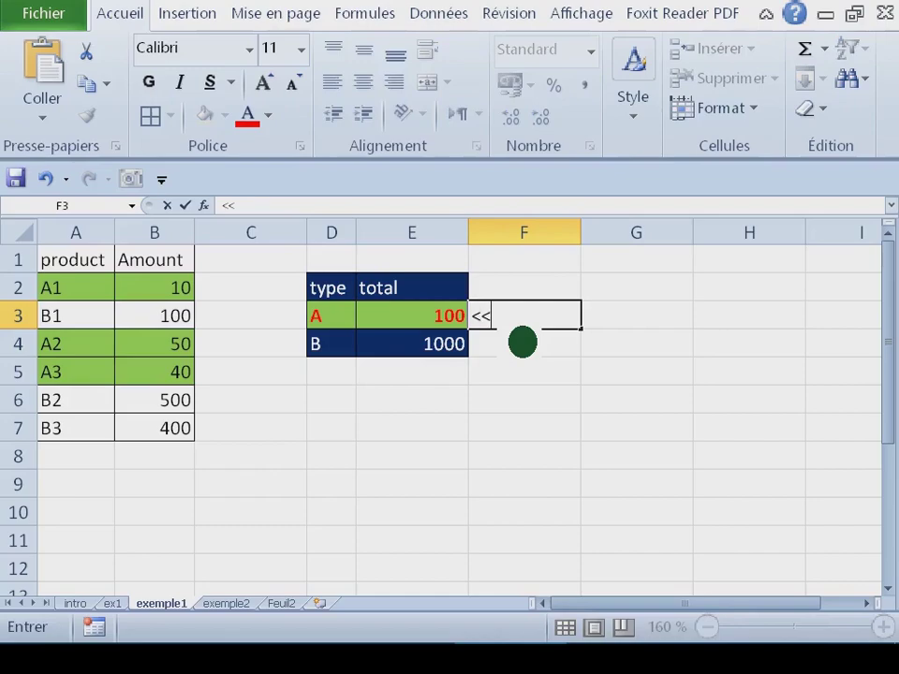
pyautogui.write('<')
pyautogui.hotkey('ctrl', 'v')
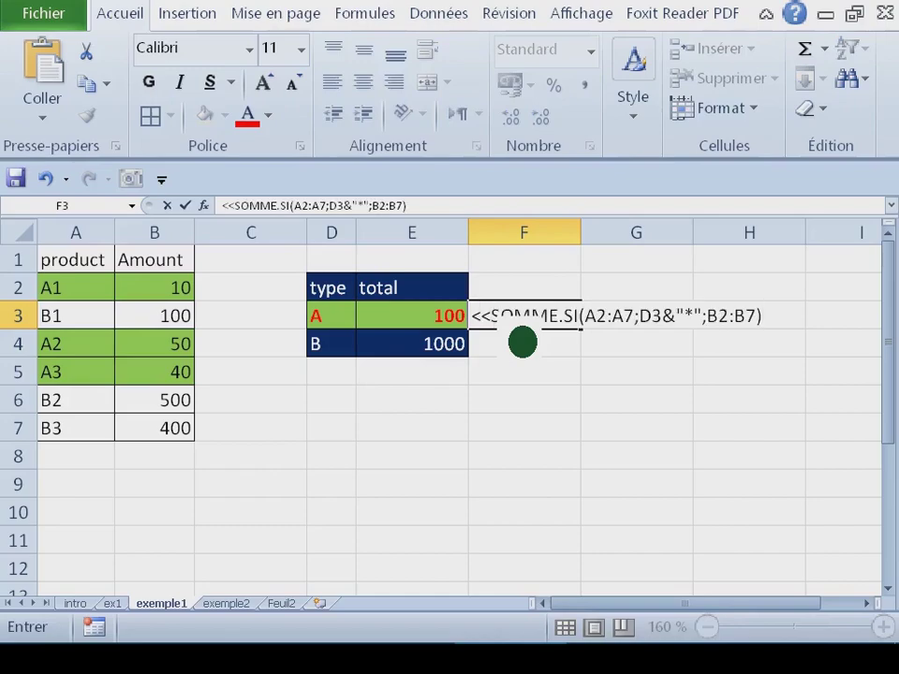
pyautogui.click(578, 382)
# Step: Narrow the empty column C to about half its width and make the formula note in F3:H3 bold
pyautogui.click(301, 239)
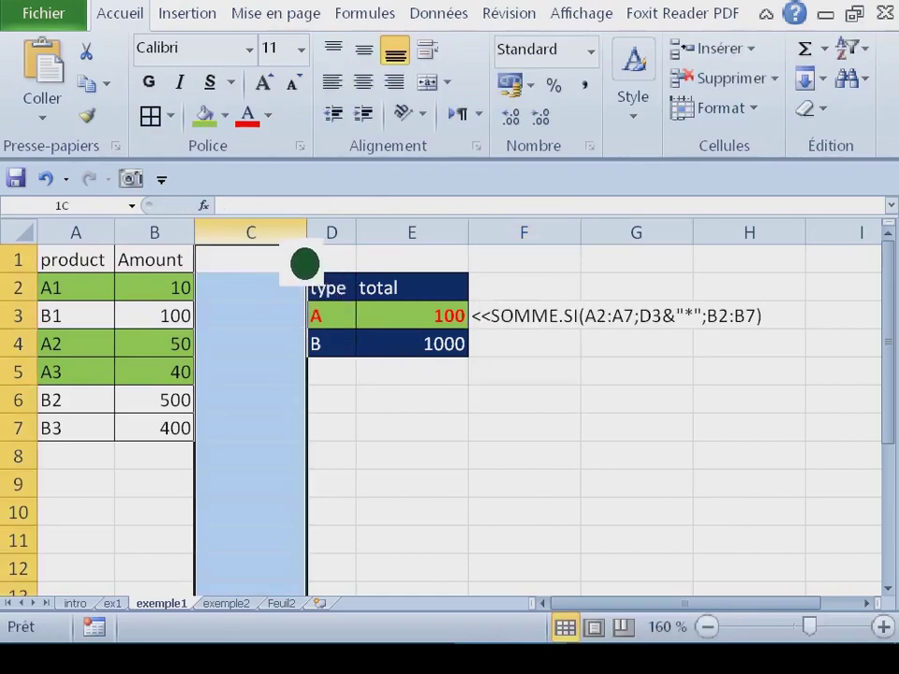
pyautogui.moveTo(306, 234); pyautogui.dragTo(255, 234)
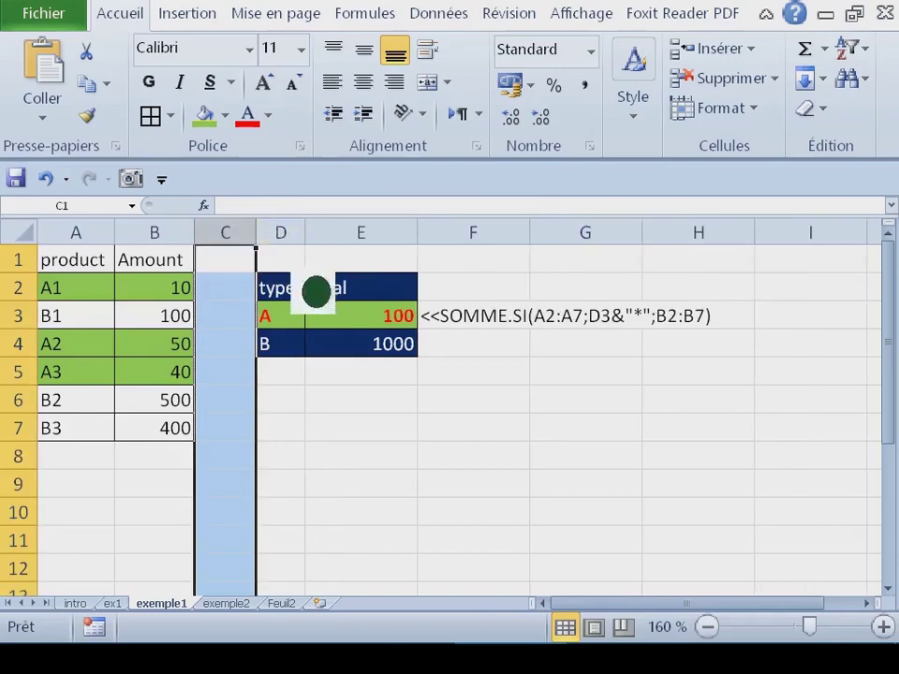
pyautogui.moveTo(501, 338); pyautogui.dragTo(690, 343)
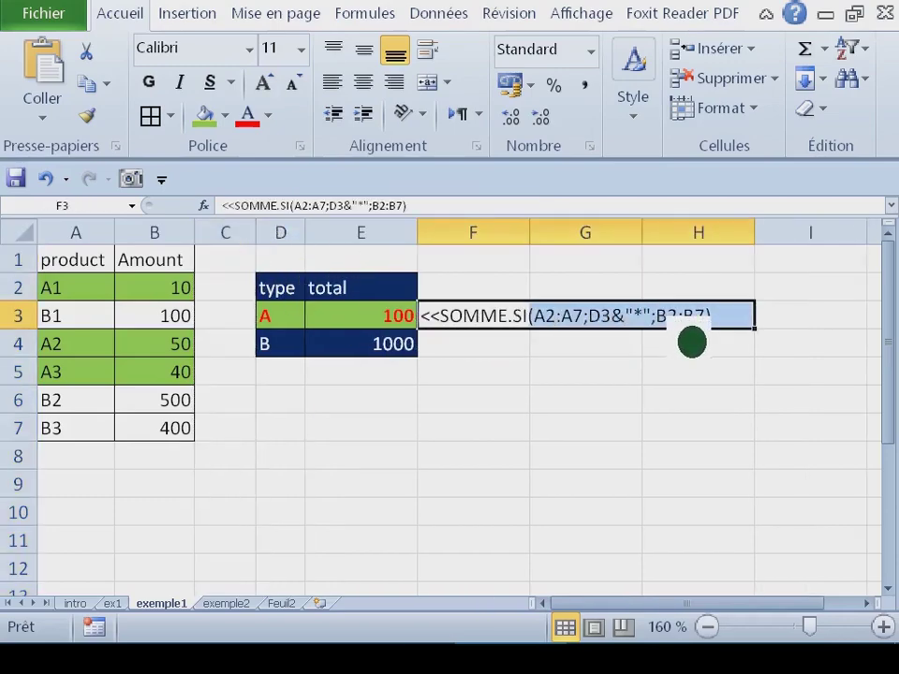
pyautogui.click(148, 81)
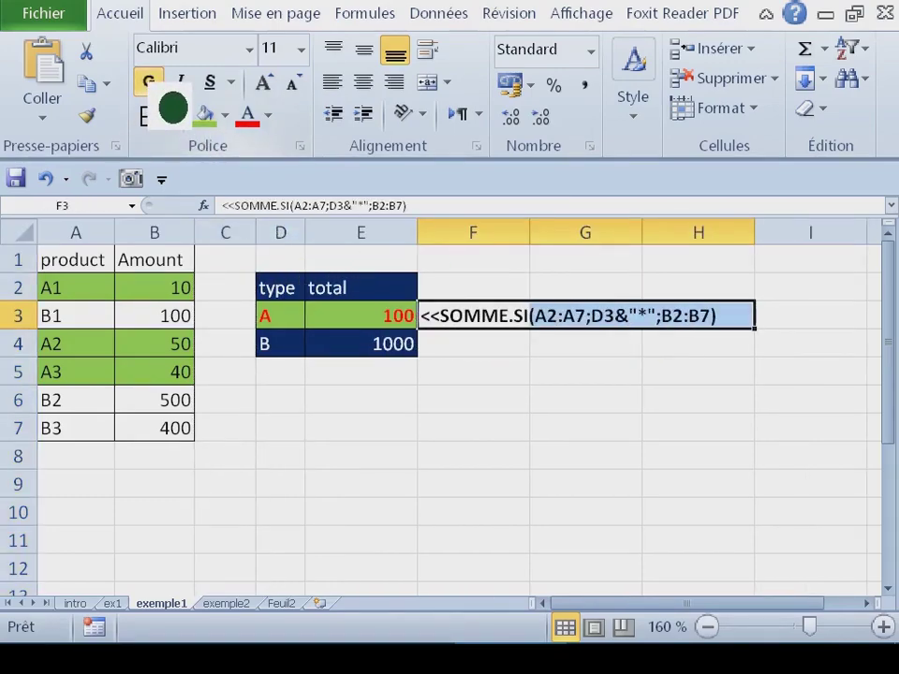
pyautogui.click(524, 379)
# Step: Examine the formula note beside the type A total, highlighting its criterion D3&"*" without changing the text
pyautogui.scroll(4, 526, 448)
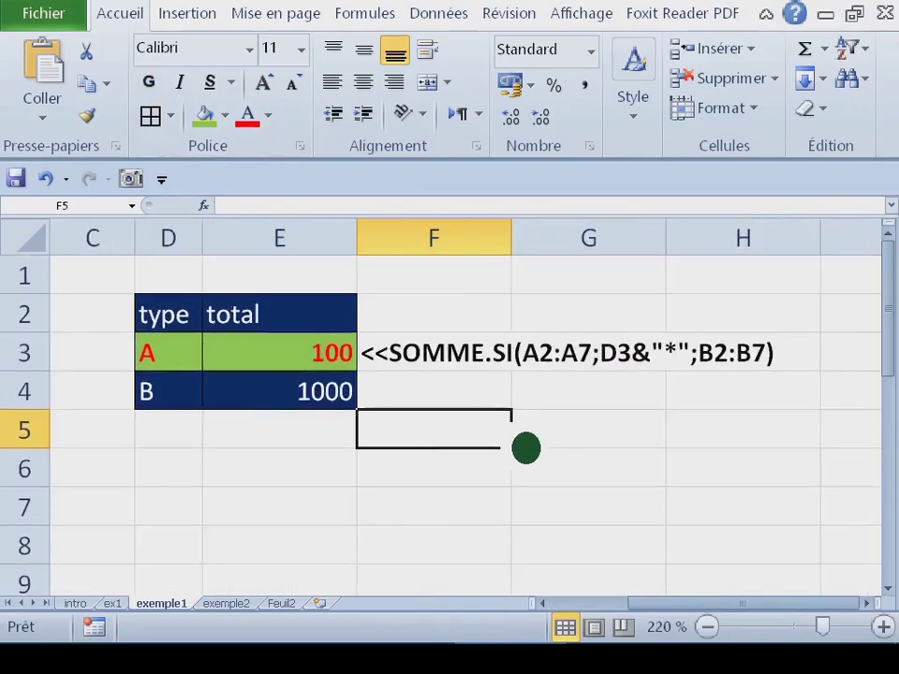
pyautogui.click(335, 370)
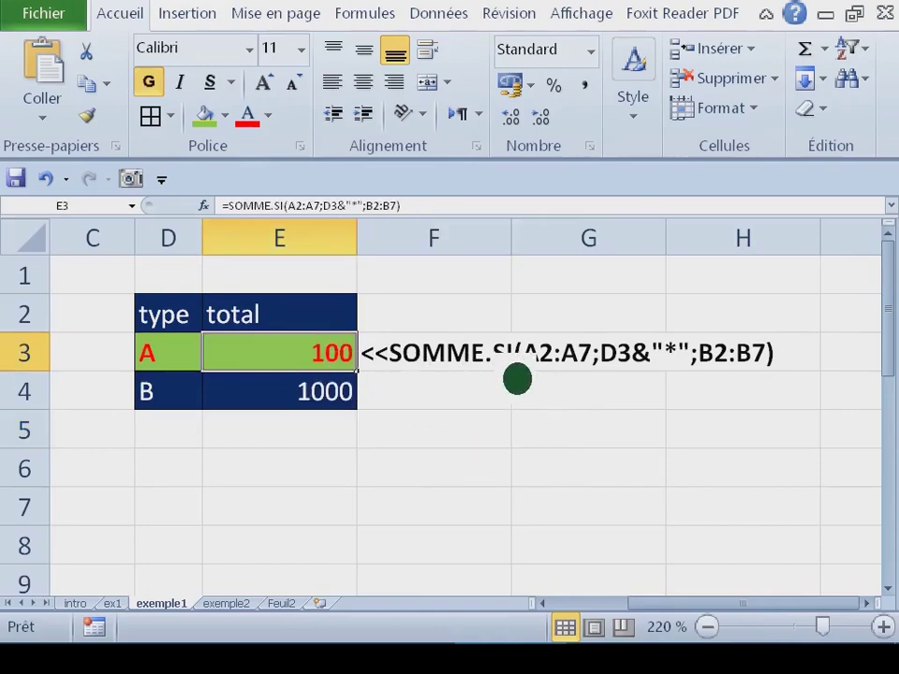
pyautogui.click(620, 370)
pyautogui.click(414, 380)
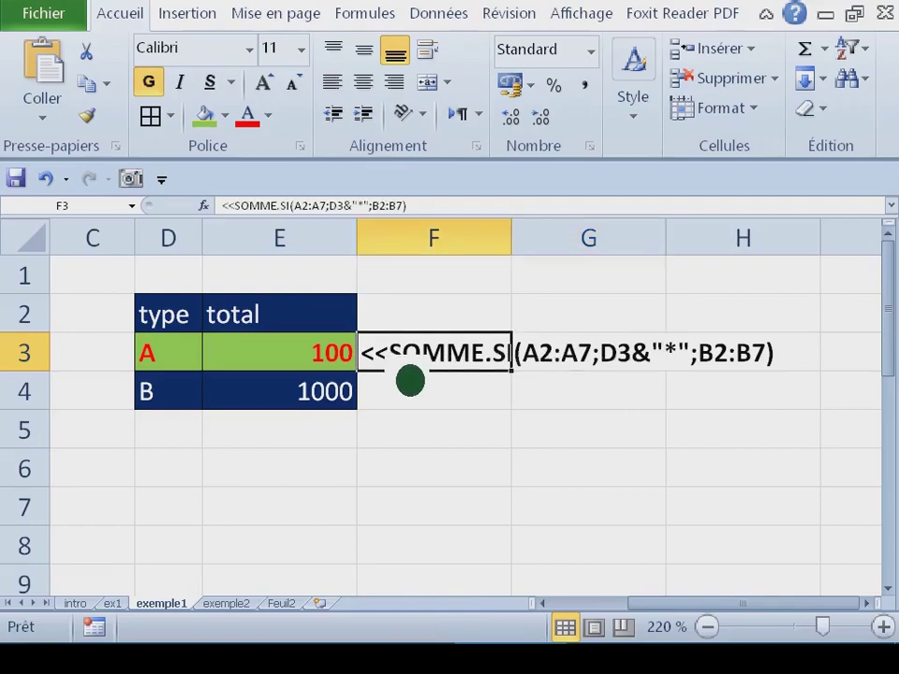
pyautogui.doubleClick(410, 380)
pyautogui.moveTo(632, 378); pyautogui.dragTo(713, 379)
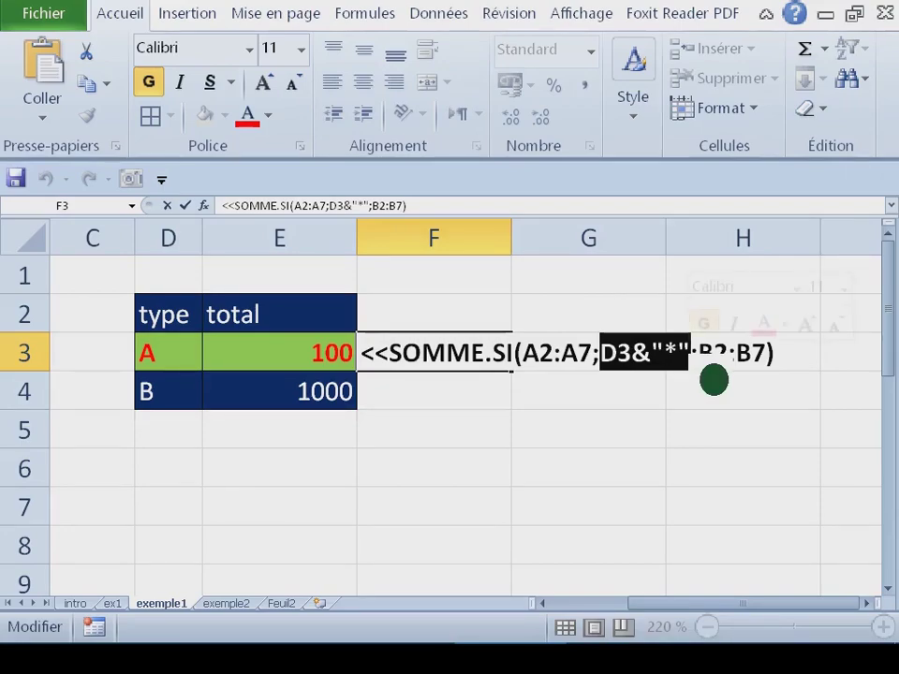
pyautogui.press('Escape')
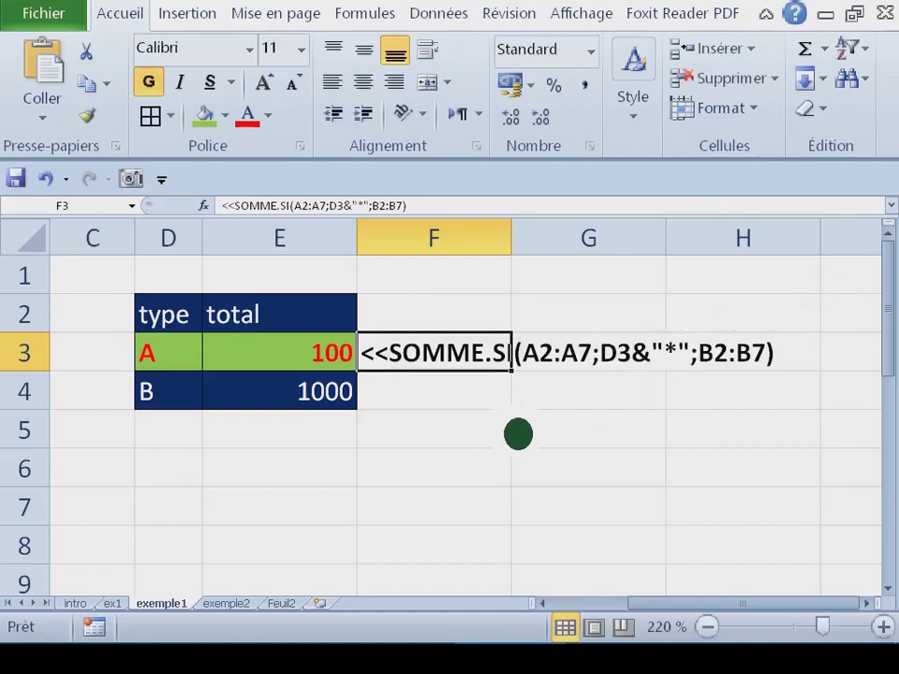
# Step: Enlarge the sheet around the formula note in F3, highlight the whole SOMME.SI expression, and collapse the ribbon to examine it
pyautogui.scroll(-2, 489, 427)
pyautogui.scroll(-2, 491, 428)
pyautogui.scroll(8, 487, 427)
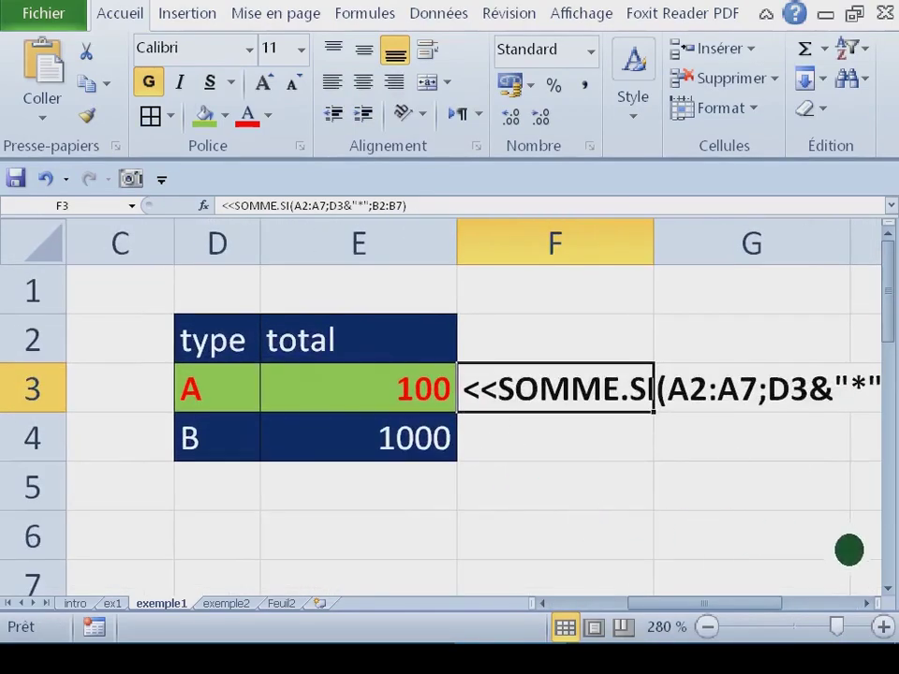
pyautogui.click(867, 604)
pyautogui.click(867, 604)
pyautogui.click(867, 604)
pyautogui.moveTo(846, 603); pyautogui.dragTo(776, 604)
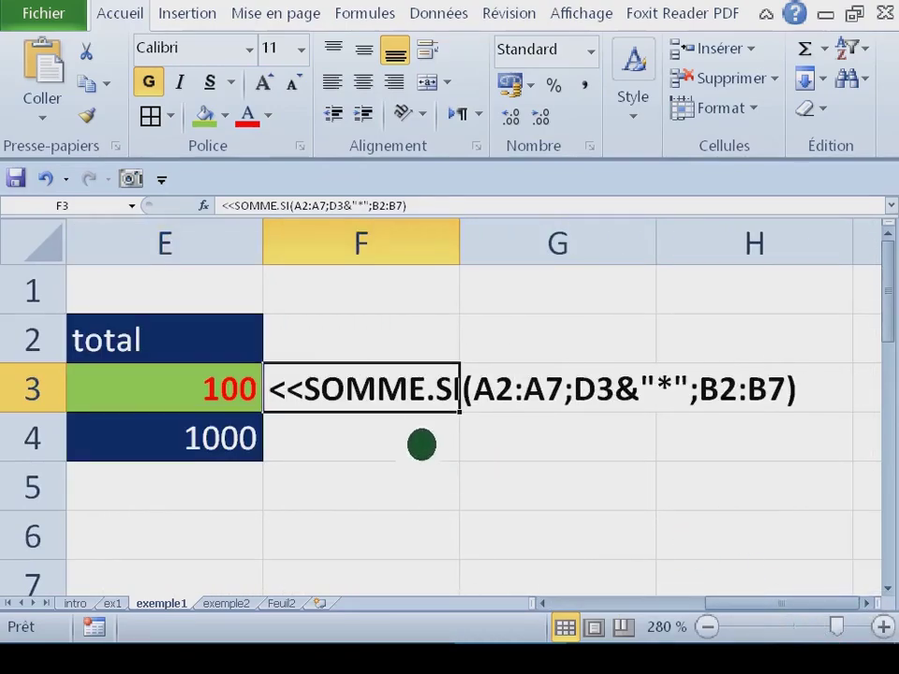
pyautogui.scroll(1, 409, 442)
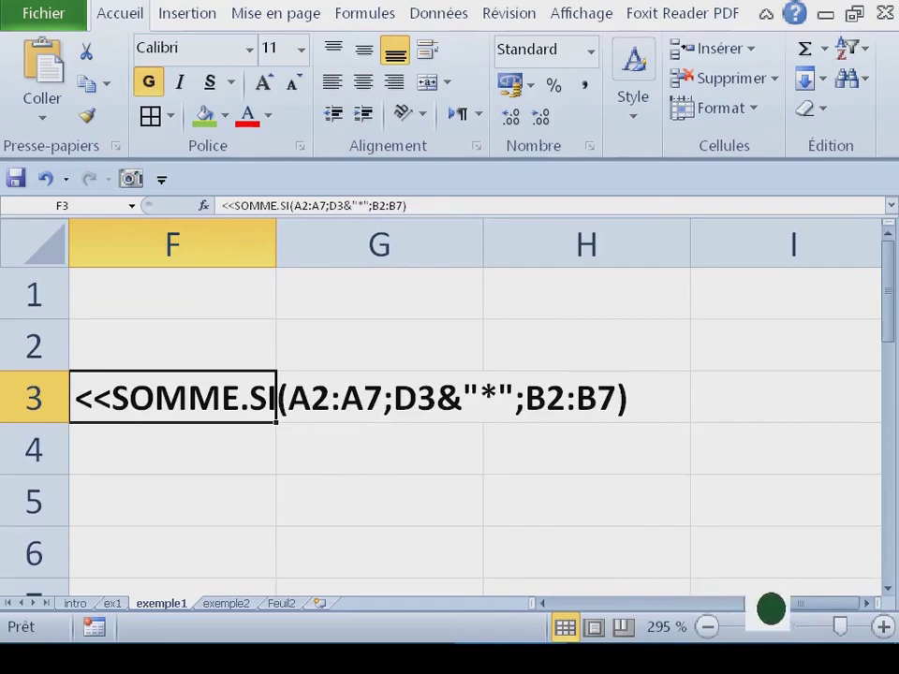
pyautogui.moveTo(790, 629); pyautogui.dragTo(763, 626)
pyautogui.doubleClick(343, 423)
pyautogui.moveTo(342, 423); pyautogui.dragTo(864, 434)
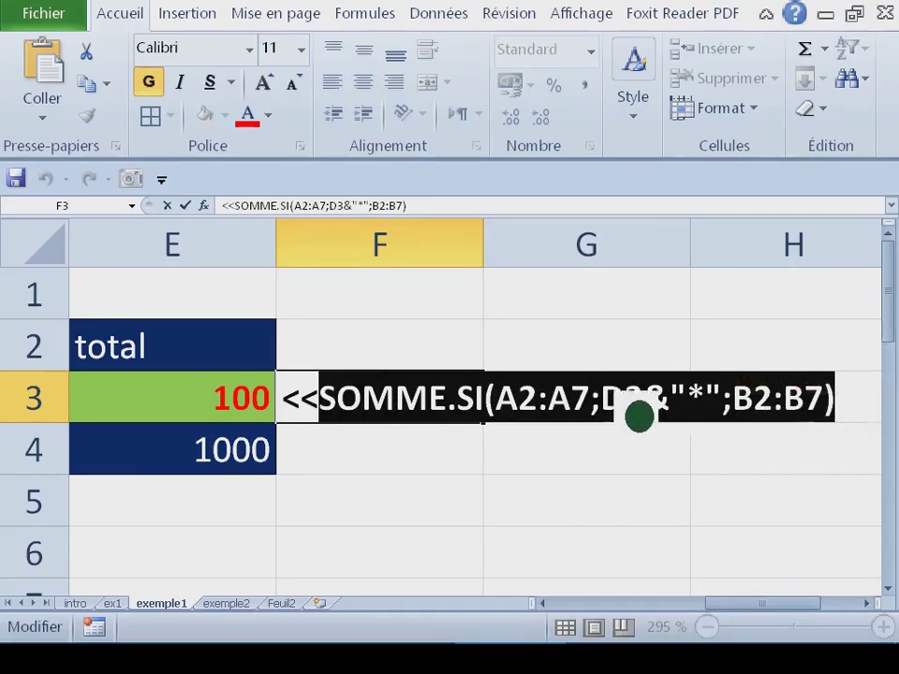
pyautogui.hotkey('ctrl', 'F1')
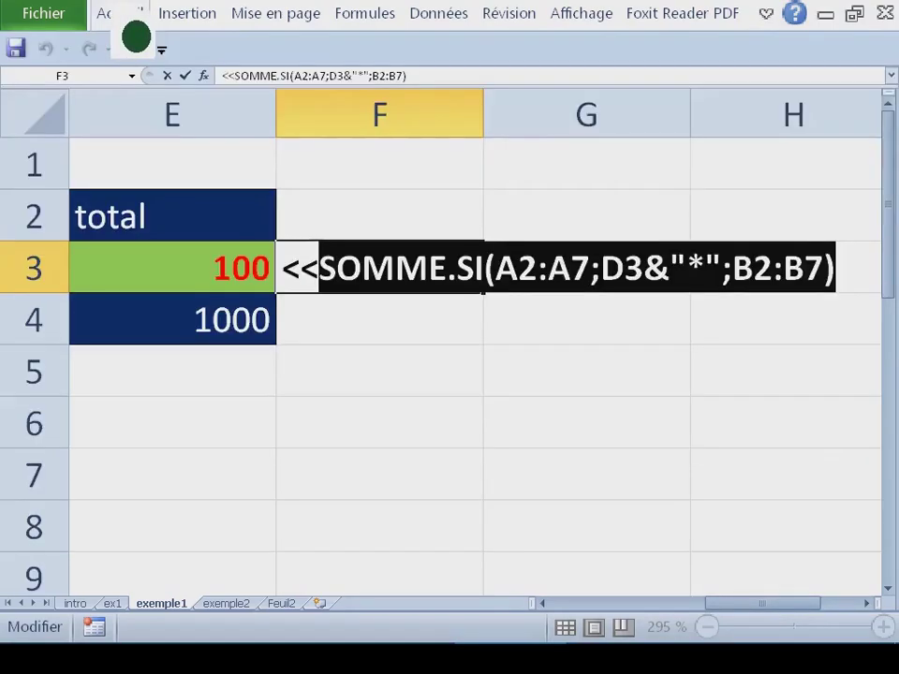
pyautogui.scroll(-1, 360, 275)
pyautogui.scroll(1, 360, 274)
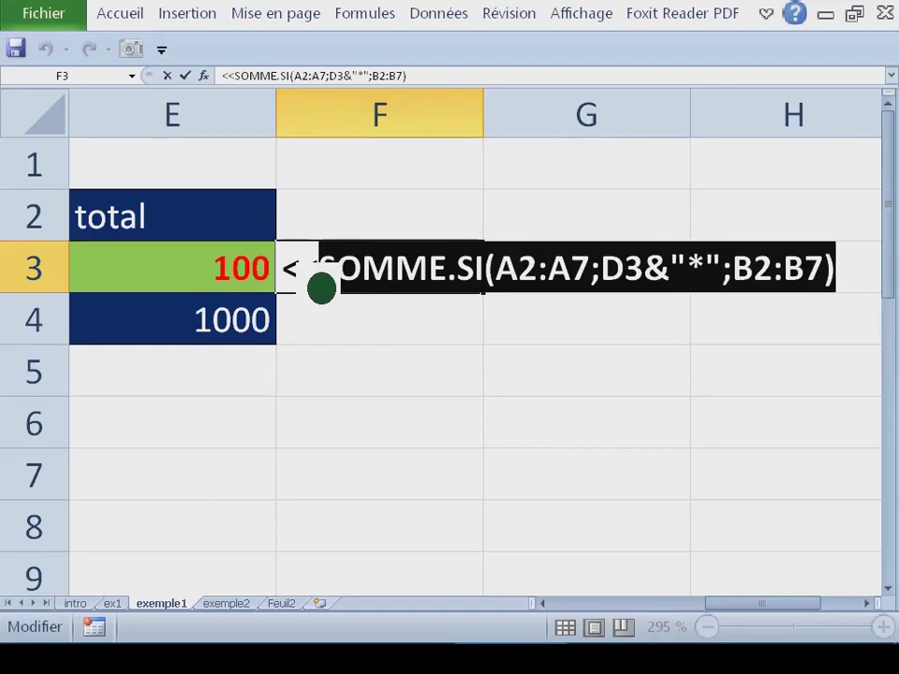
pyautogui.press('Escape')
# Step: Make both ranges in the E3 formula absolute, as $A$2:$A$7 and $B$2:$B$7
pyautogui.scroll(-1, 357, 335)
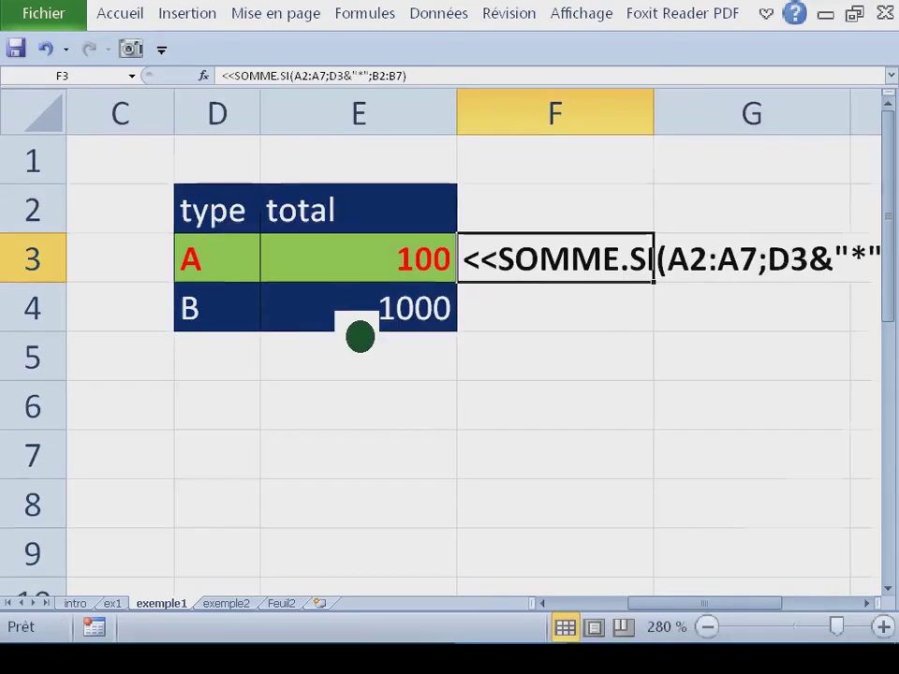
pyautogui.scroll(-1, 380, 335)
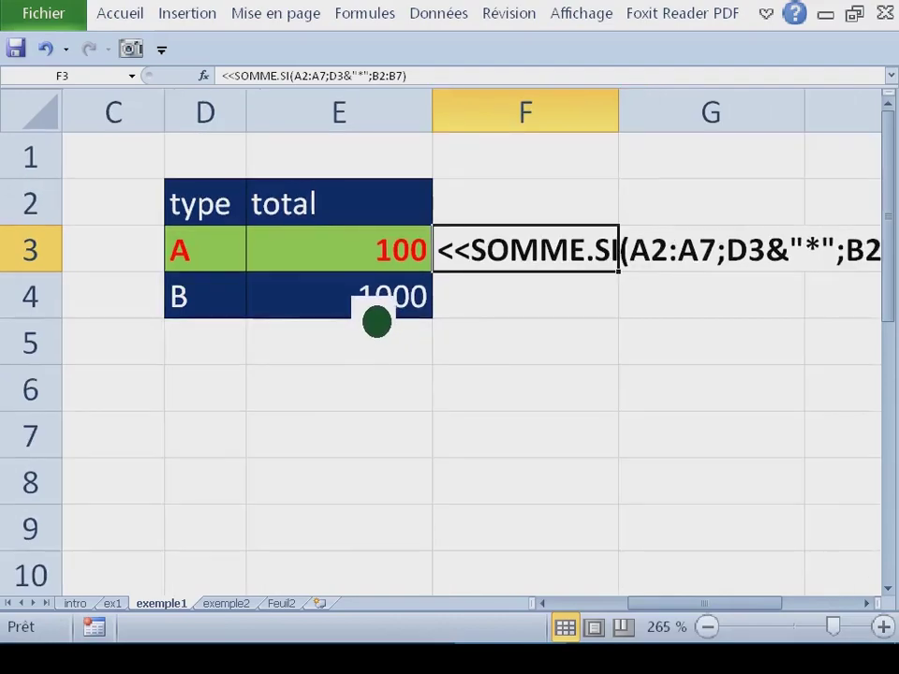
pyautogui.doubleClick(384, 266)
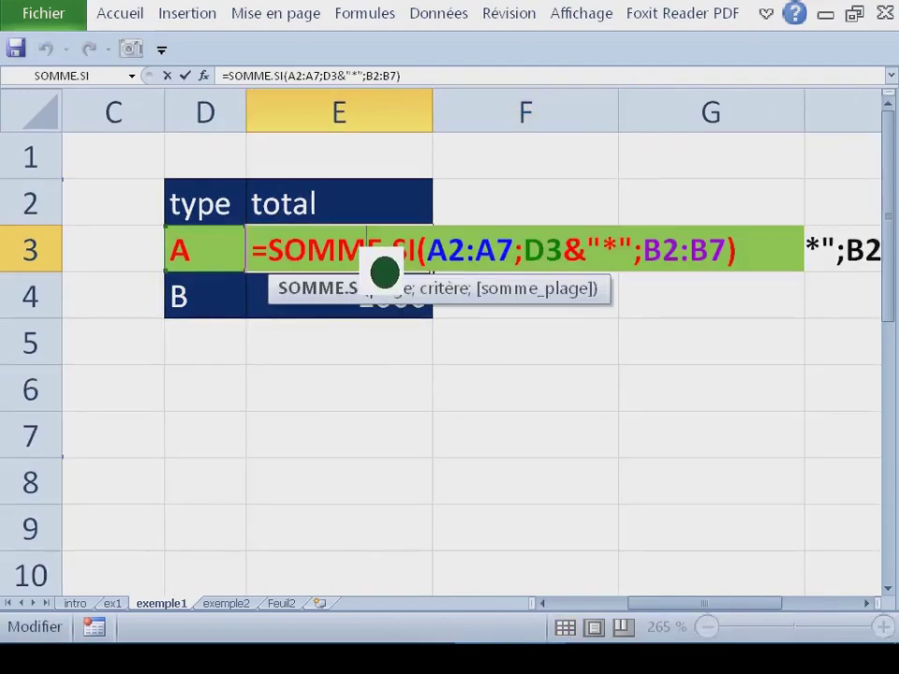
pyautogui.click(495, 274)
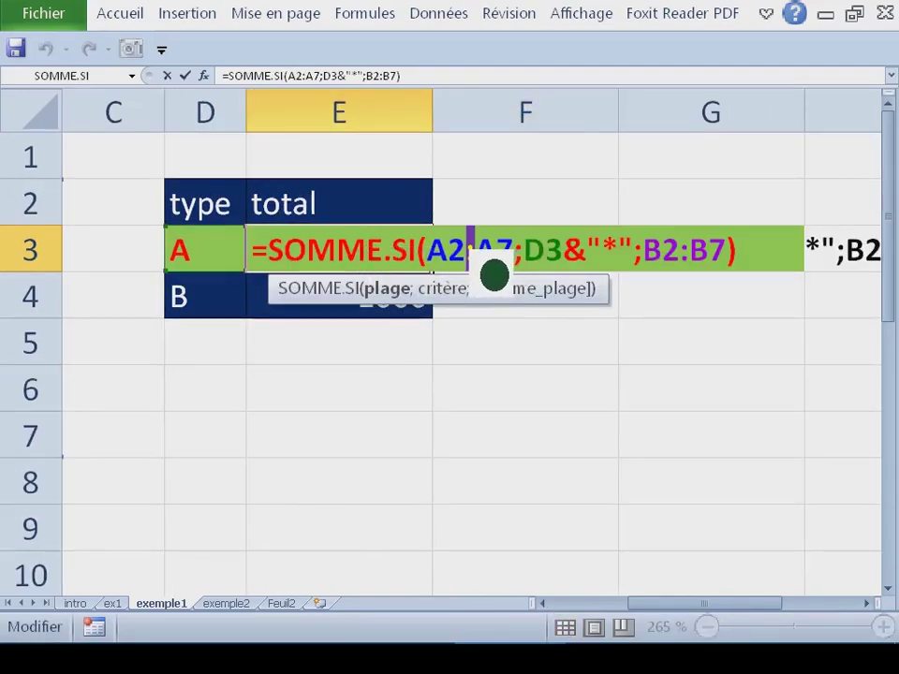
pyautogui.press('F4')
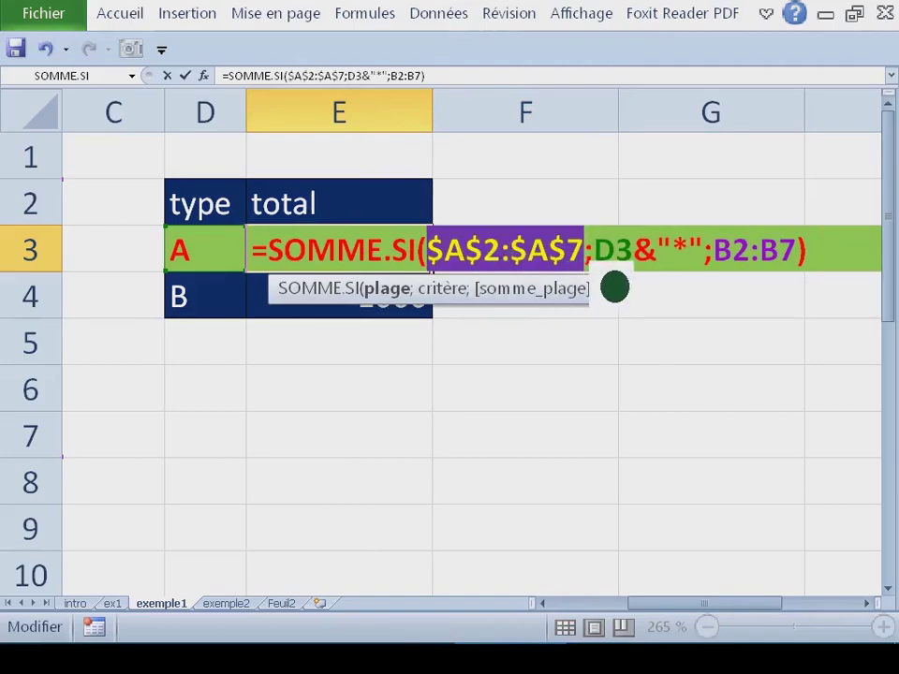
pyautogui.click(786, 272)
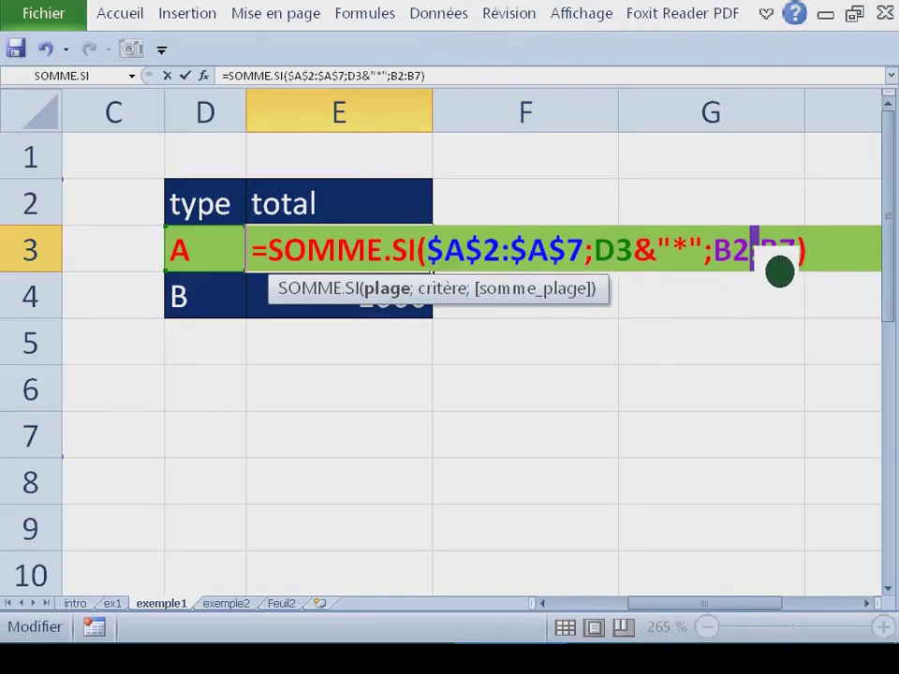
pyautogui.press('F4')
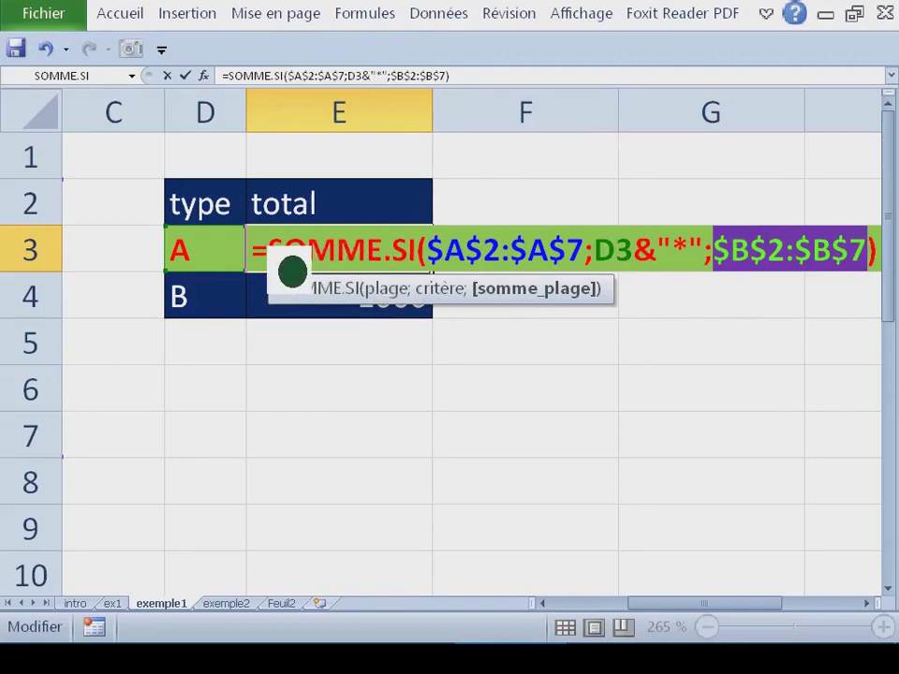
# Step: Copy the complete formula text from E3, including the equals sign, and commit the edited formula
pyautogui.click(277, 275)
pyautogui.moveTo(254, 252); pyautogui.dragTo(879, 252)
pyautogui.hotkey('ctrl', 'c')
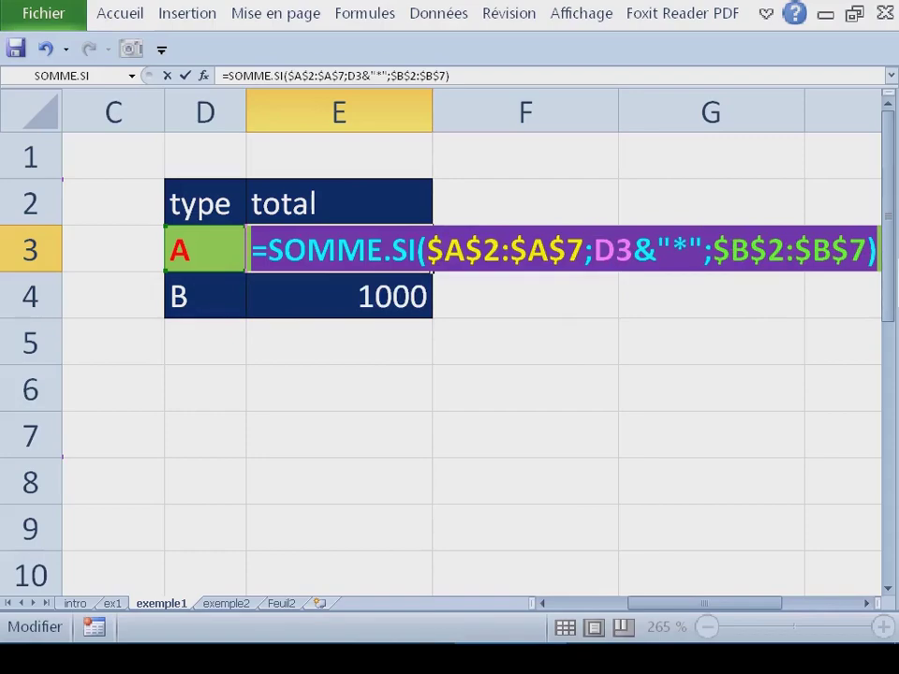
pyautogui.press('Return')
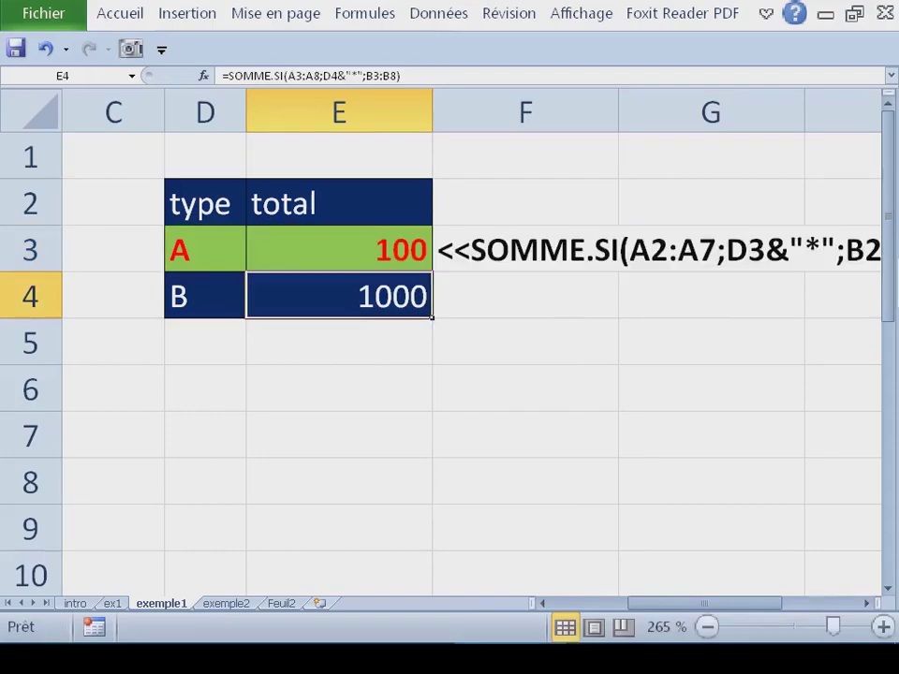
# Step: Replace the expression after << in the F3 note with the copied formula =SOMME.SI($A$2:$A$7;D3&"*";$B$2:$B$7)
pyautogui.click(483, 267)
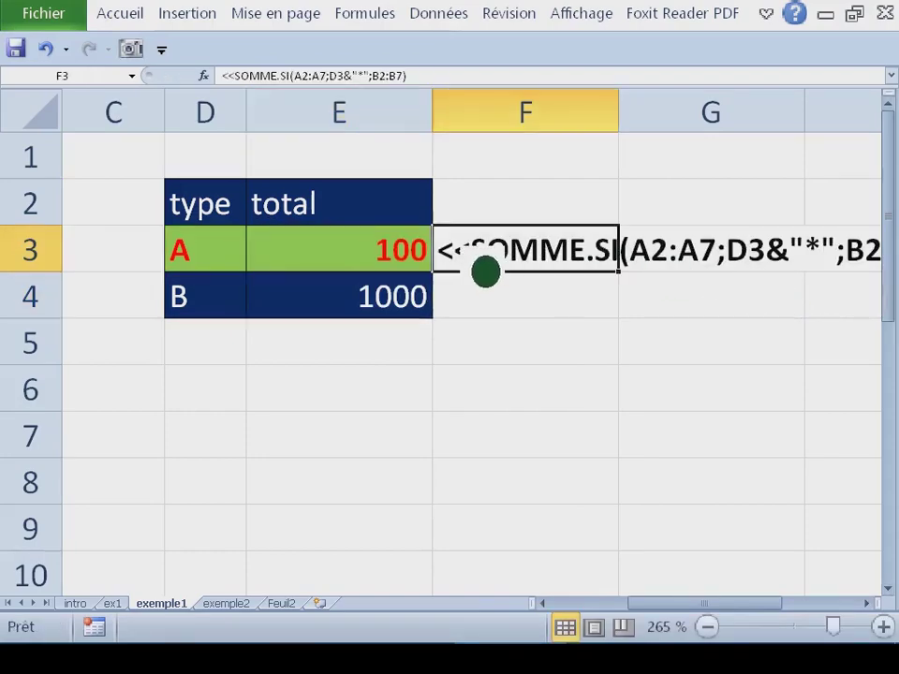
pyautogui.doubleClick(501, 281)
pyautogui.moveTo(501, 280); pyautogui.dragTo(555, 334)
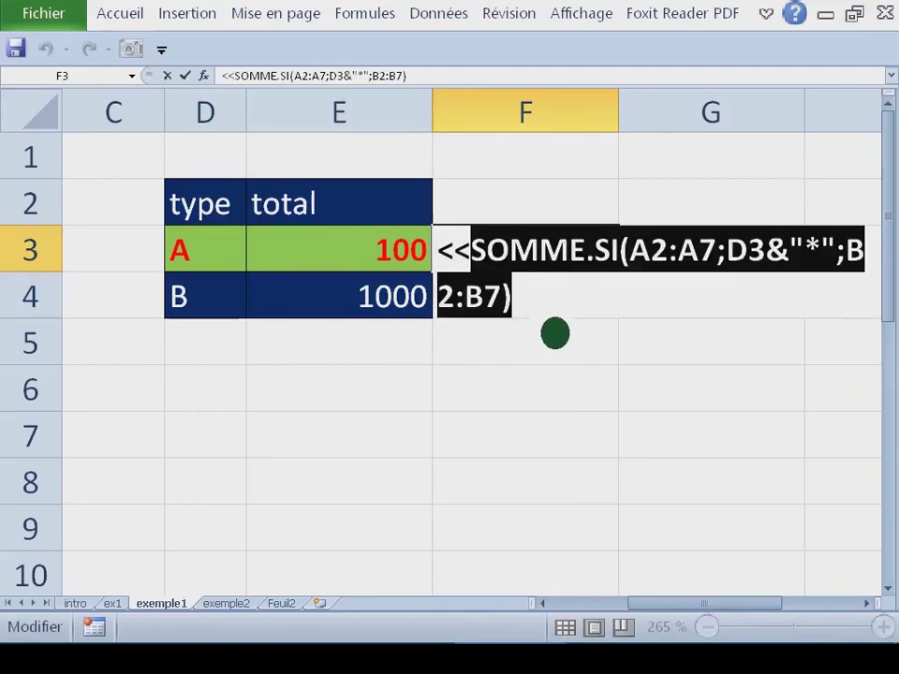
pyautogui.hotkey('ctrl', 'v')
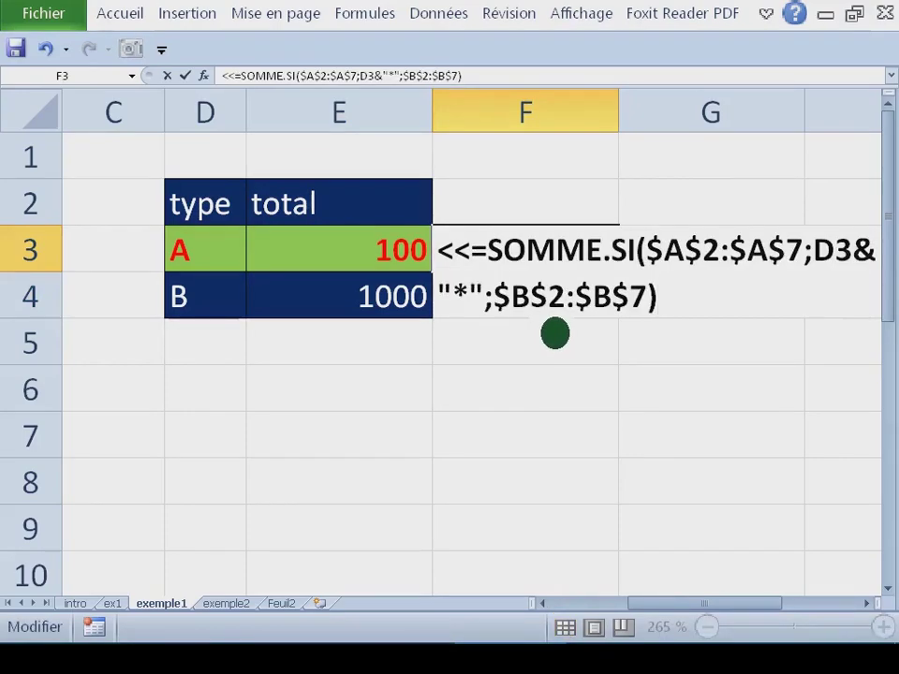
pyautogui.click(570, 405)
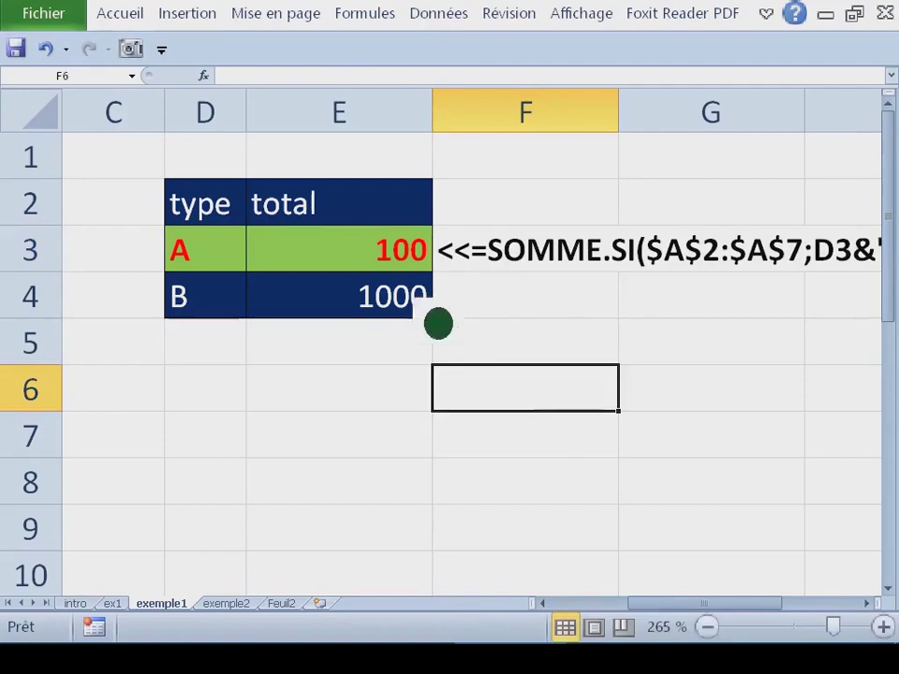
# Step: Narrow column C, fit column E to its contents, and reduce the zoom to 250 % around the formula note
pyautogui.moveTo(188, 140); pyautogui.dragTo(125, 140)
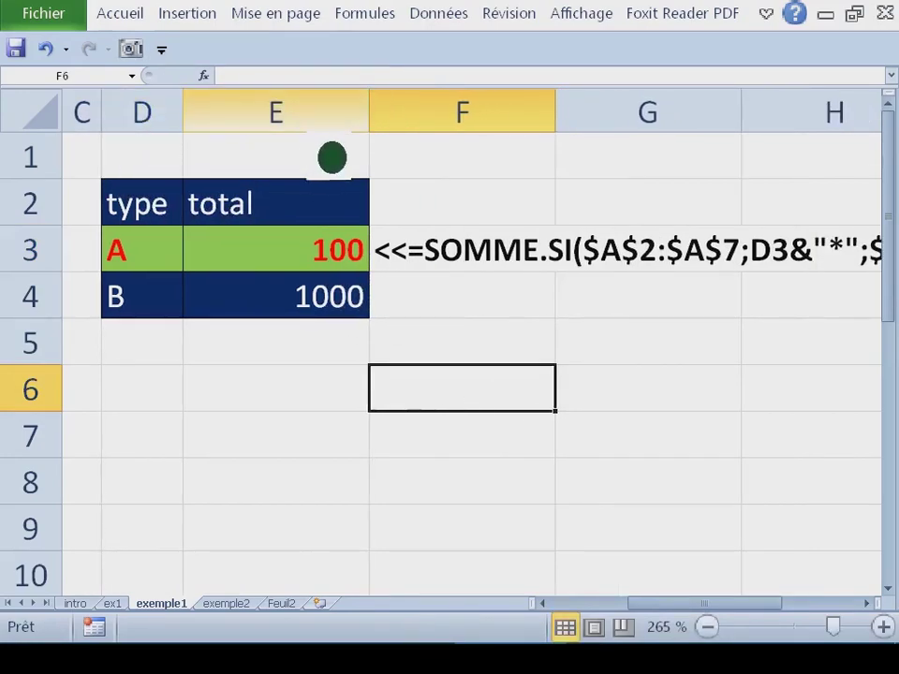
pyautogui.doubleClick(370, 112)
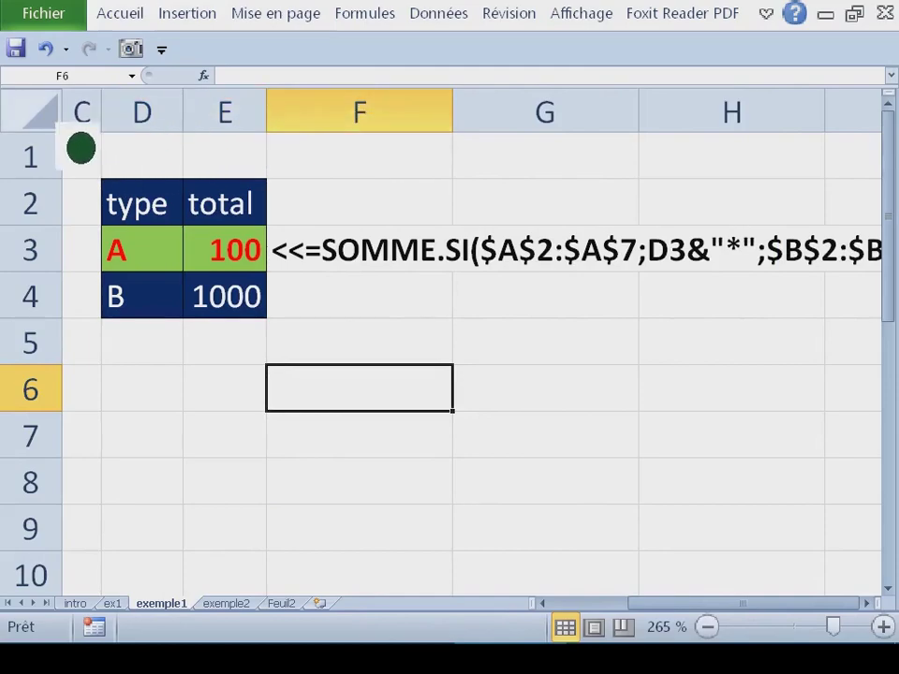
pyautogui.click(82, 126)
pyautogui.moveTo(130, 136); pyautogui.dragTo(104, 134)
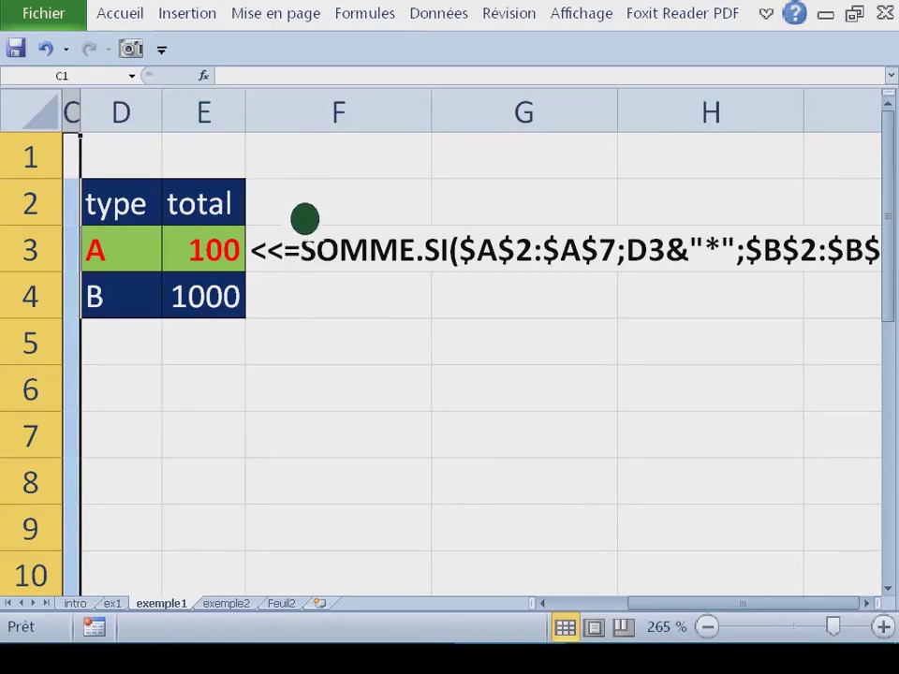
pyautogui.scroll(-1, 364, 324)
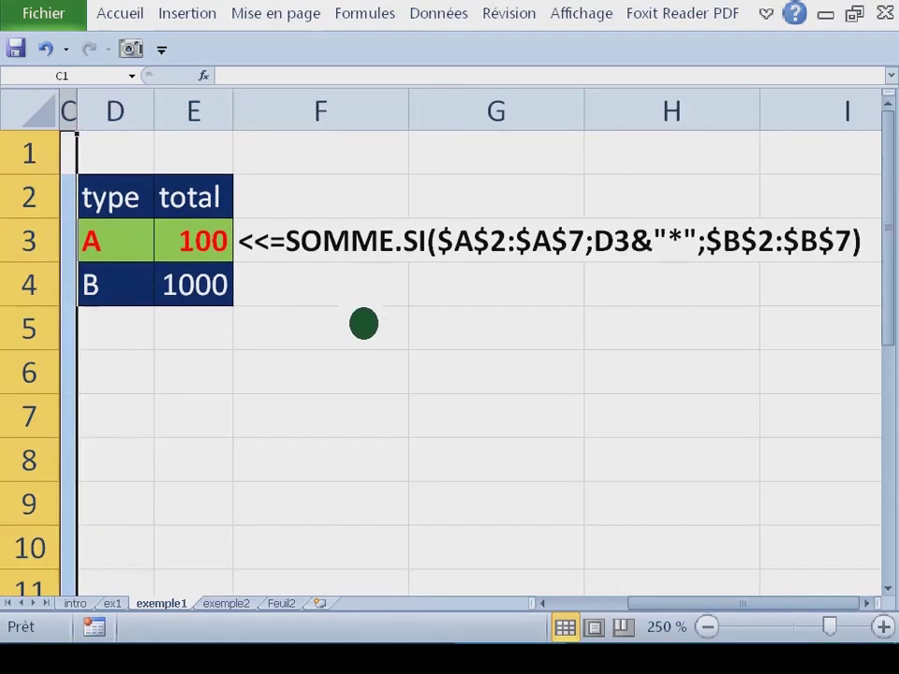
# Step: Examine the F3 note, highlighting the whole formula and its criterion D3&"*", and leave the text unchanged
pyautogui.click(316, 262)
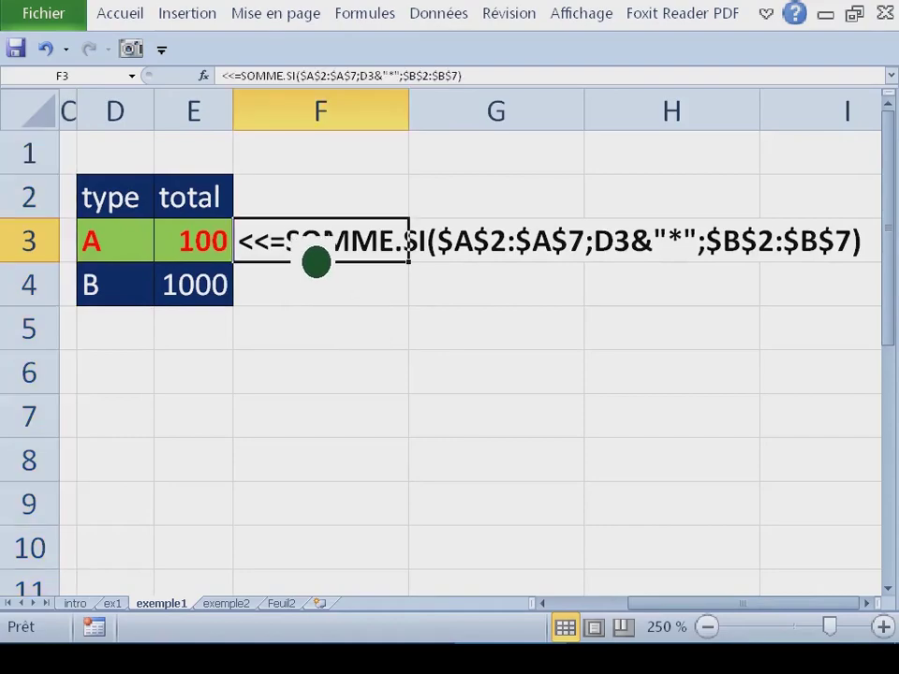
pyautogui.doubleClick(305, 263)
pyautogui.moveTo(299, 266); pyautogui.dragTo(892, 270)
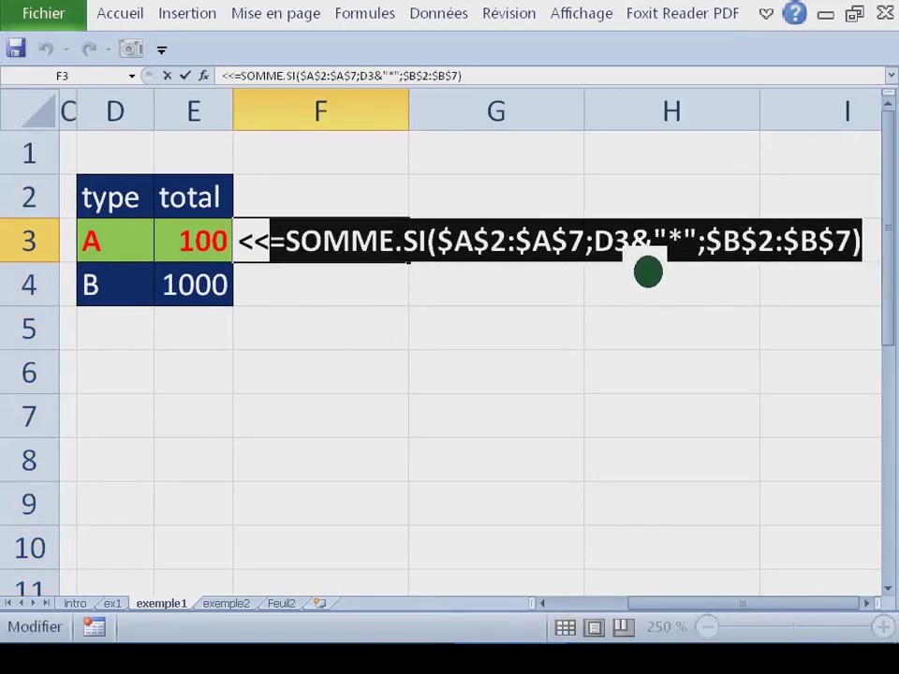
pyautogui.click(634, 263)
pyautogui.moveTo(623, 263); pyautogui.dragTo(719, 260)
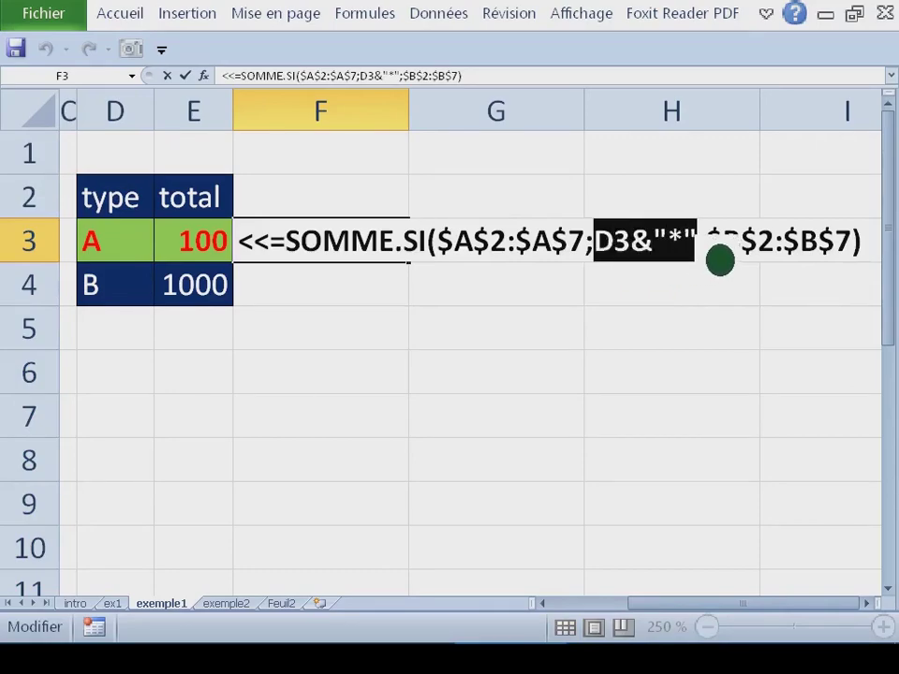
pyautogui.press('Escape')
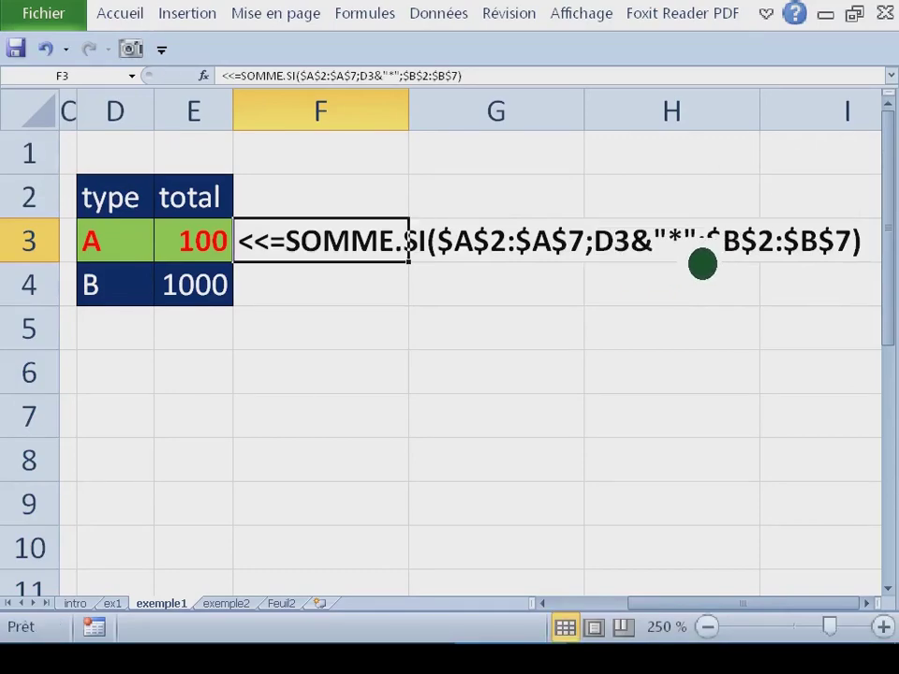
# Step: Fill the type A total formula from E3 down to E4 and check the copied formula in E4
pyautogui.press('Left')
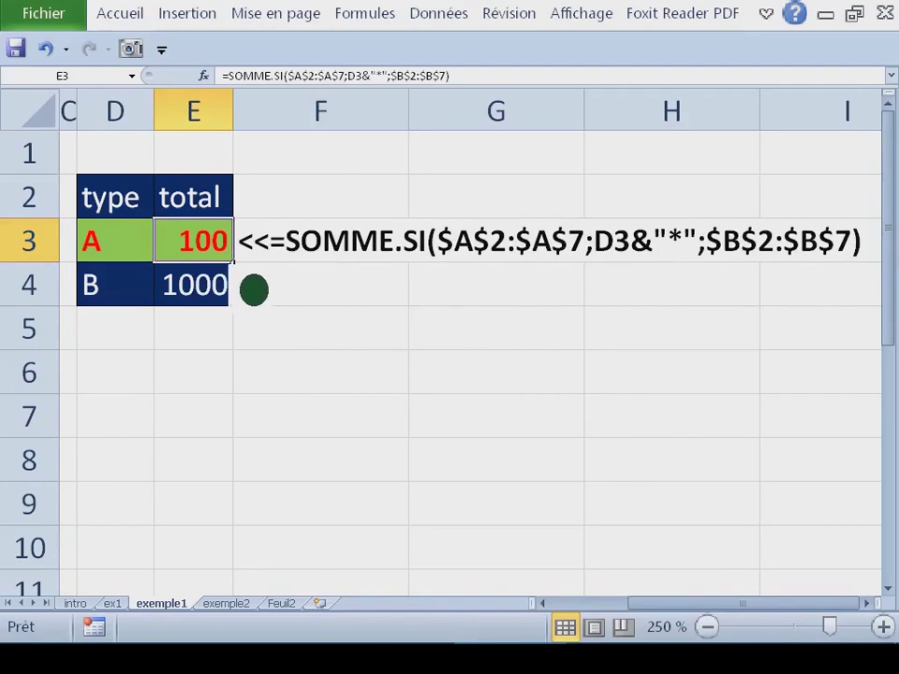
pyautogui.moveTo(254, 288); pyautogui.dragTo(252, 287)
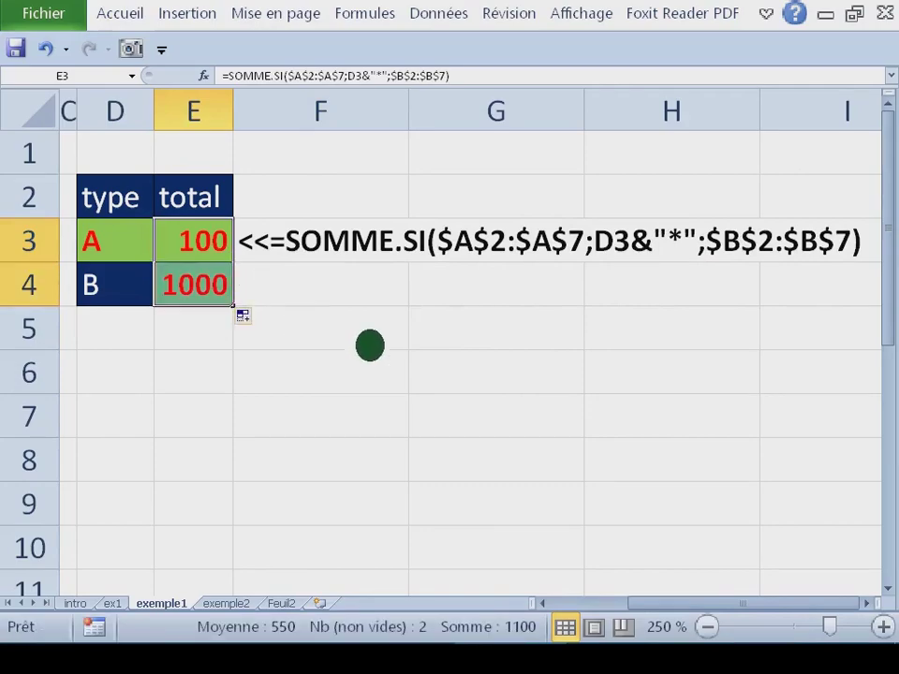
pyautogui.scroll(-1, 369, 344)
pyautogui.scroll(-1, 369, 345)
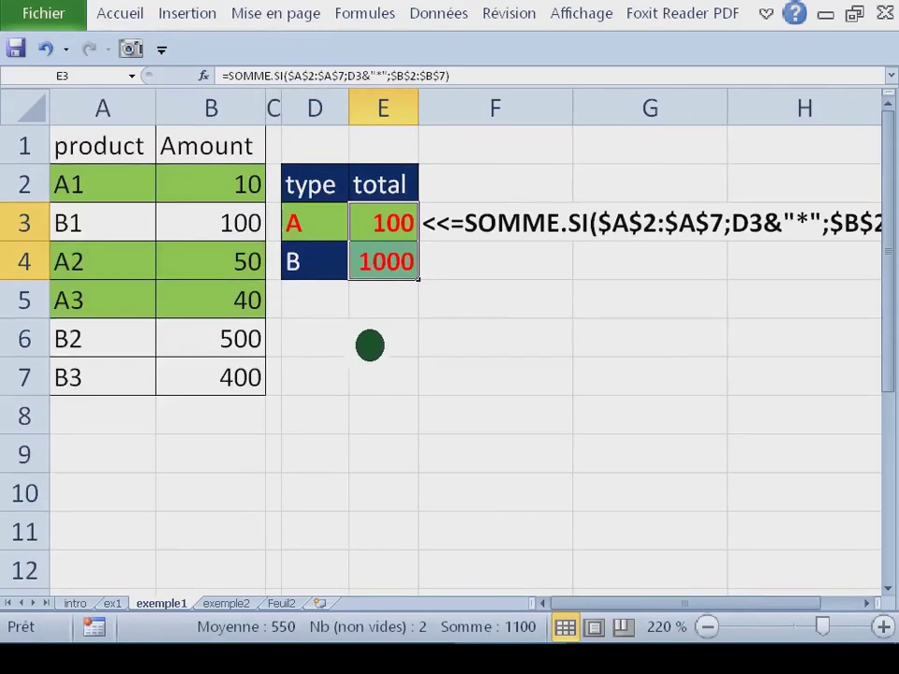
pyautogui.click(411, 346)
pyautogui.click(398, 273)
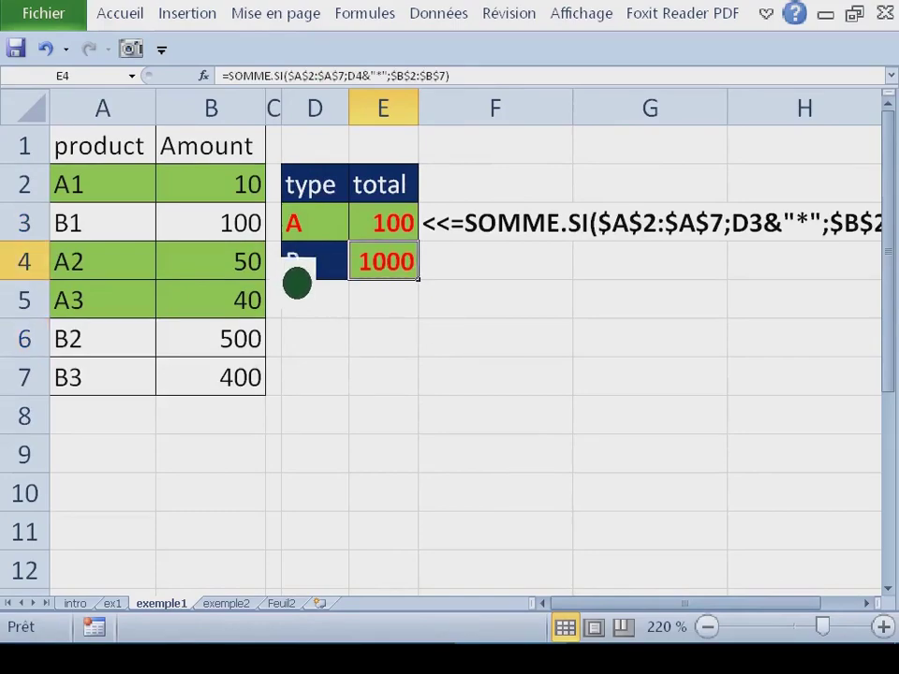
# Step: Copy the plain formatting of product B1 in A3 onto the type B row, D4:E4
pyautogui.moveTo(105, 227); pyautogui.dragTo(247, 223)
pyautogui.click(101, 229)
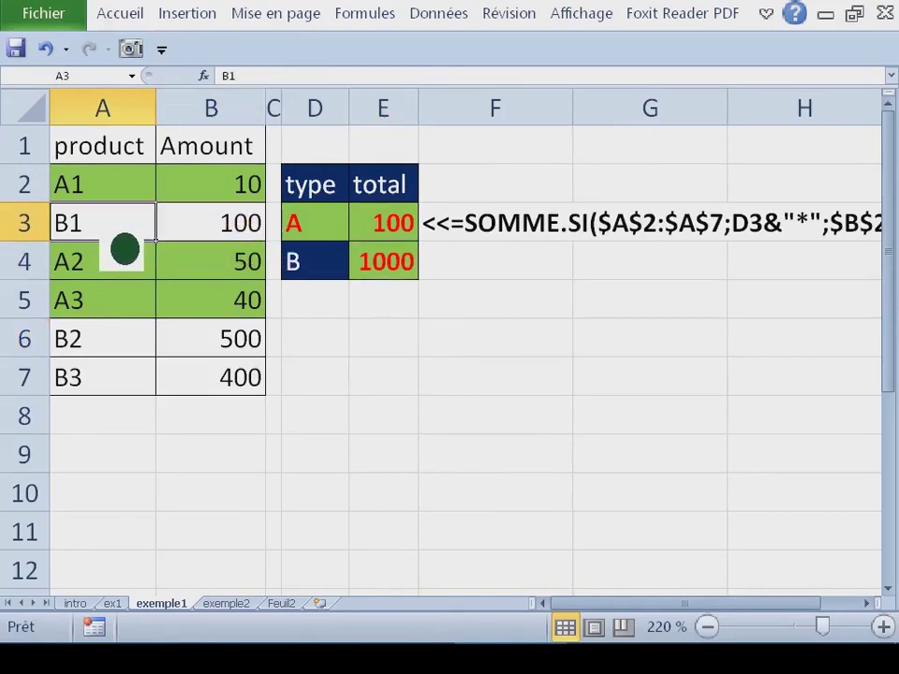
pyautogui.doubleClick(117, 15)
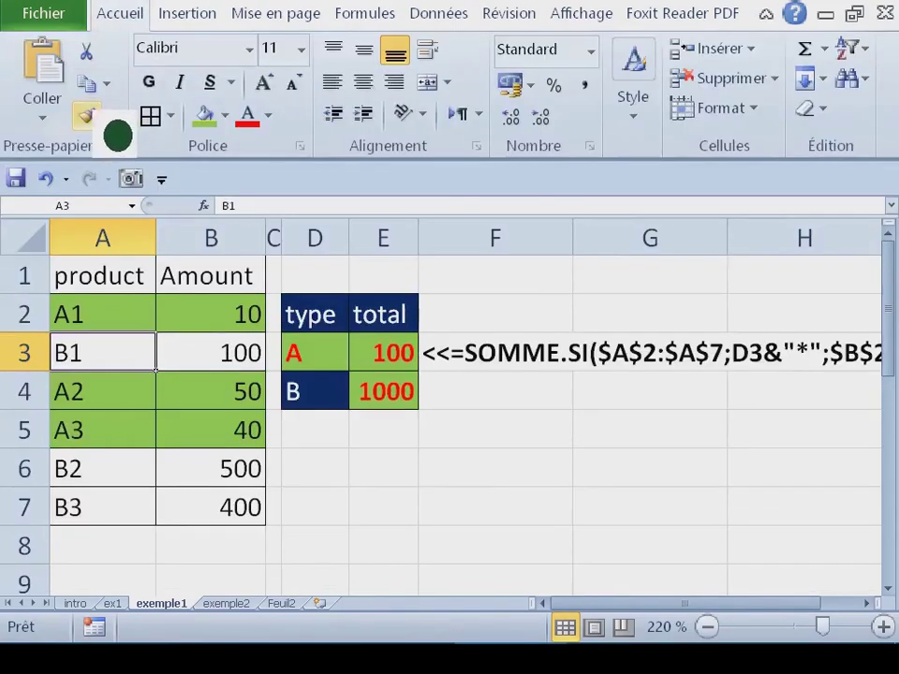
pyautogui.click(86, 116)
pyautogui.moveTo(318, 393)
pyautogui.mouseDown()
pyautogui.moveTo(419, 411)
pyautogui.moveTo(412, 403)
pyautogui.mouseUp()
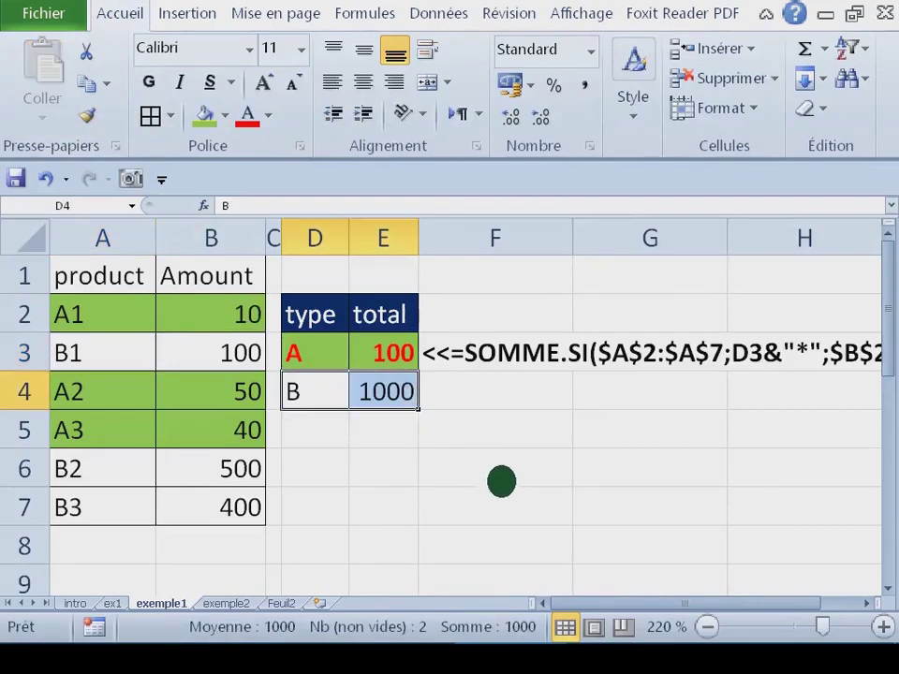
pyautogui.click(507, 485)
# Step: Check the amounts of products B2, B3 and B1 against the type B row, ending on the type A cell
pyautogui.click(243, 479)
pyautogui.click(244, 518)
pyautogui.click(246, 365)
pyautogui.click(329, 404)
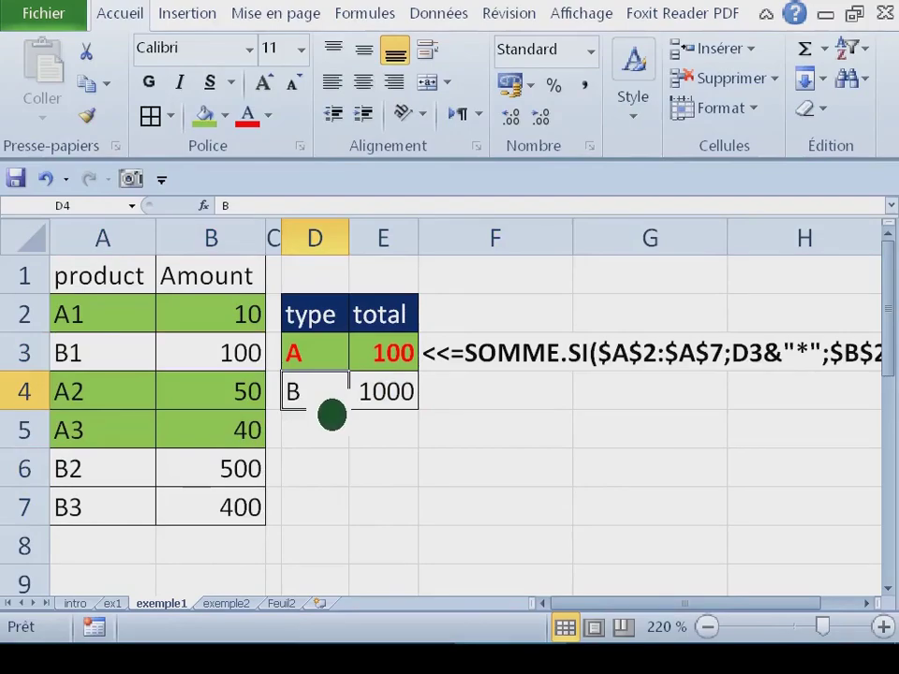
pyautogui.press('Up')
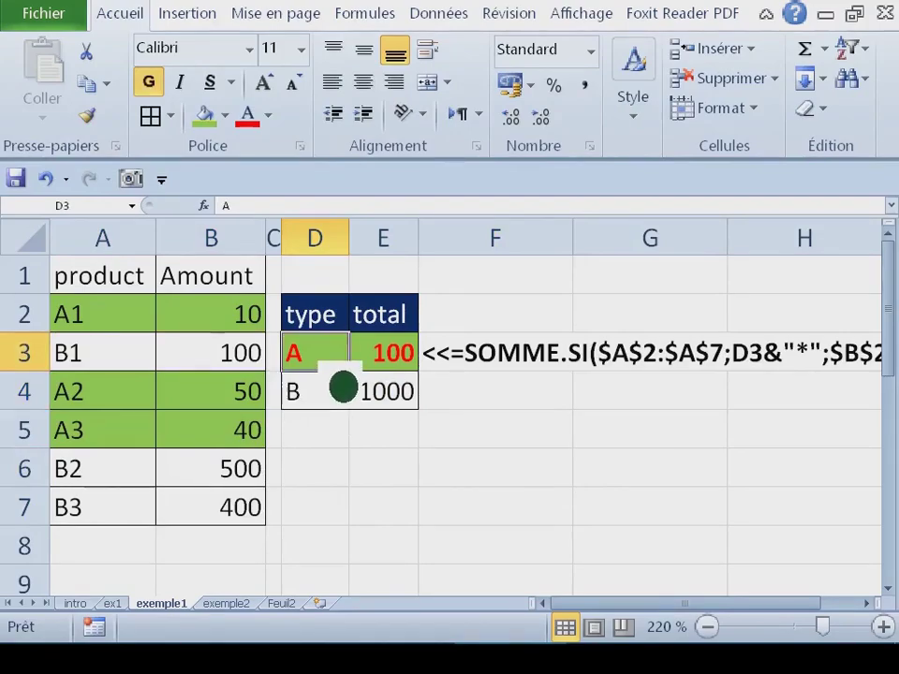
# Step: On the exemple2 sheet, make only the letter A of productA1 in A2 bold and three font sizes larger
pyautogui.click(227, 604)
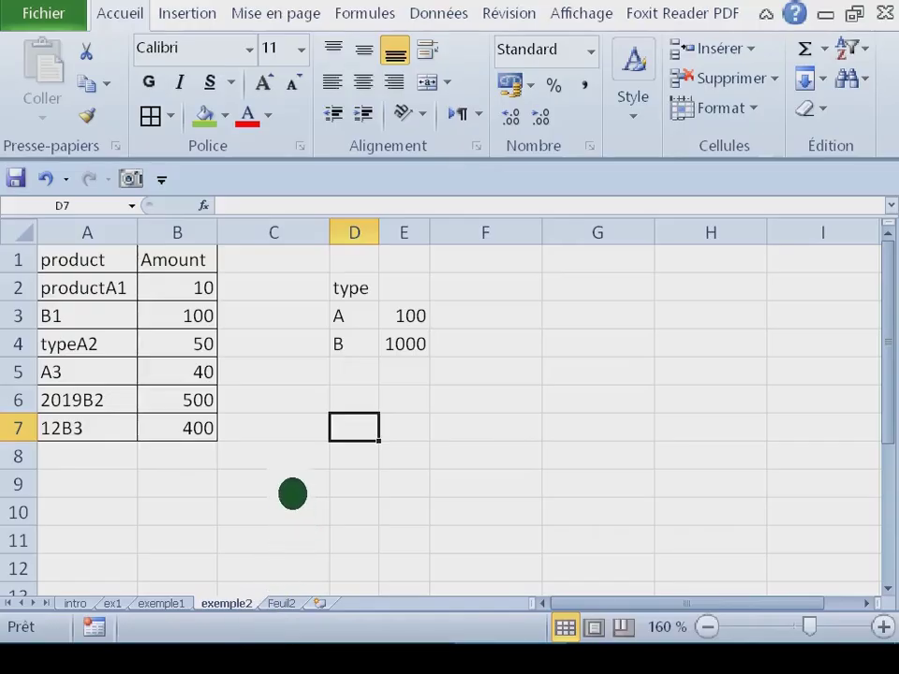
pyautogui.click(186, 294)
pyautogui.doubleClick(81, 288)
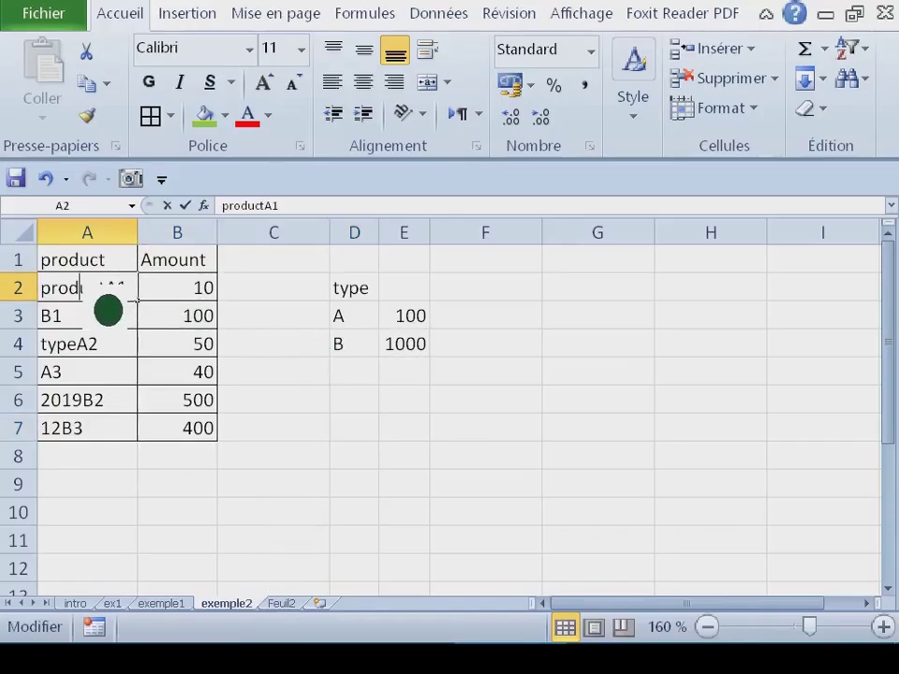
pyautogui.moveTo(118, 288); pyautogui.dragTo(107, 288)
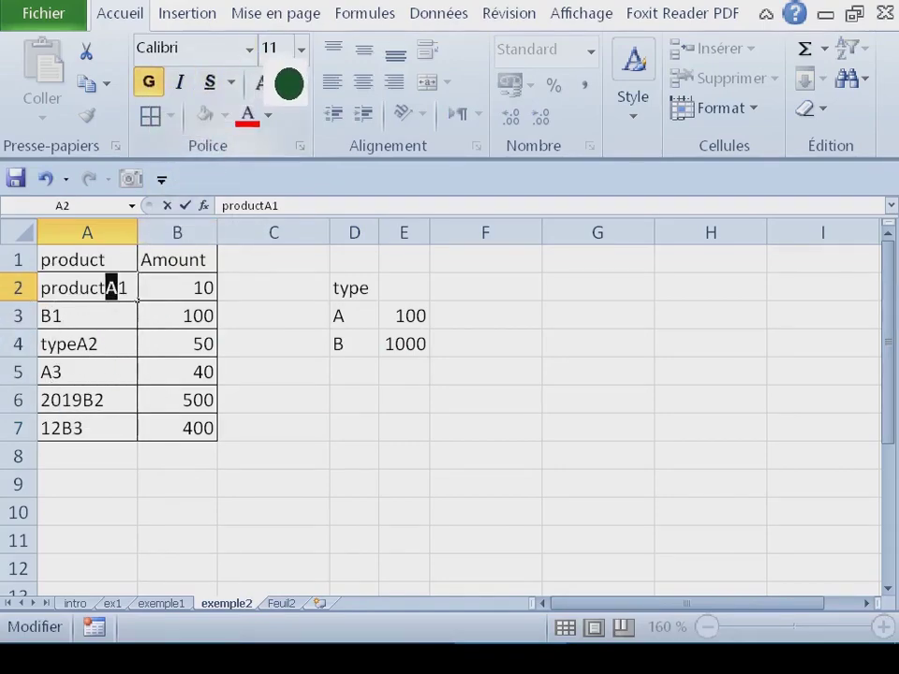
pyautogui.click(267, 85)
pyautogui.click(267, 85)
pyautogui.click(267, 85)
pyautogui.click(156, 395)
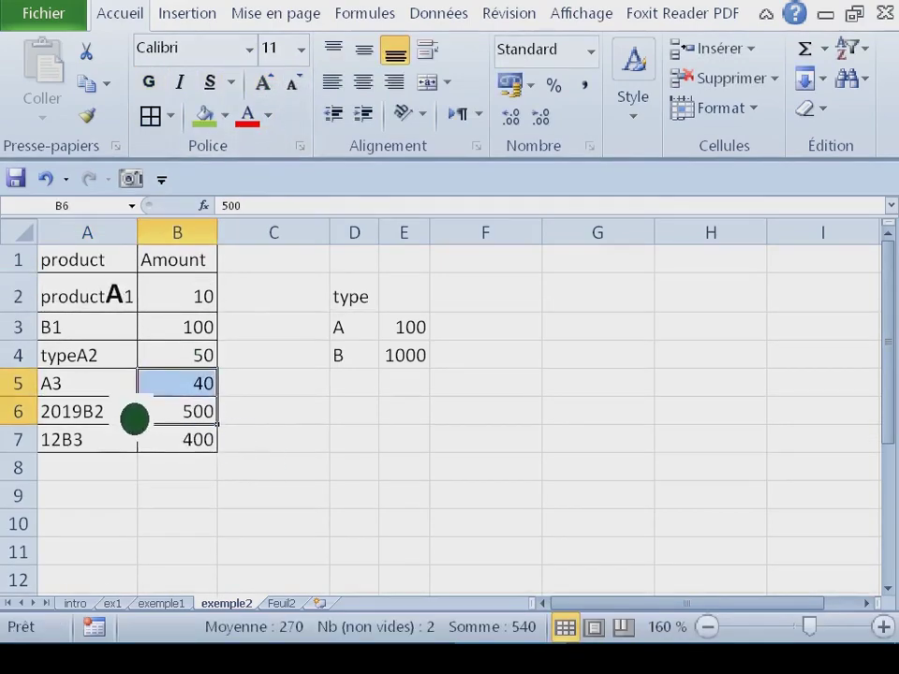
# Step: Make only the letter A of typeA2 in A4 bold with font size 16
pyautogui.doubleClick(105, 368)
pyautogui.hotkey('shift', 'Right')
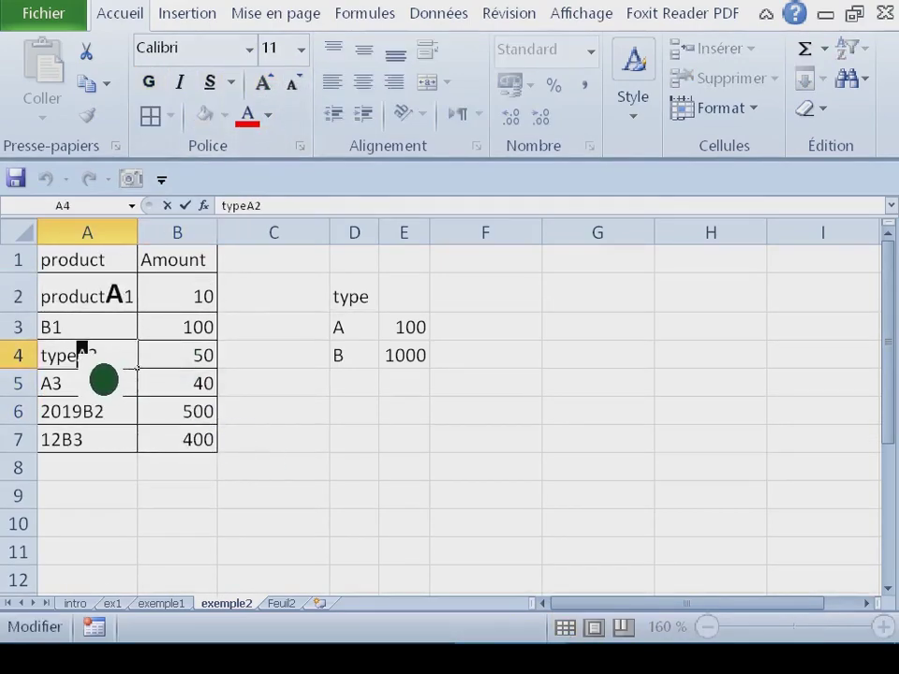
pyautogui.click(267, 85)
pyautogui.click(266, 85)
pyautogui.click(267, 83)
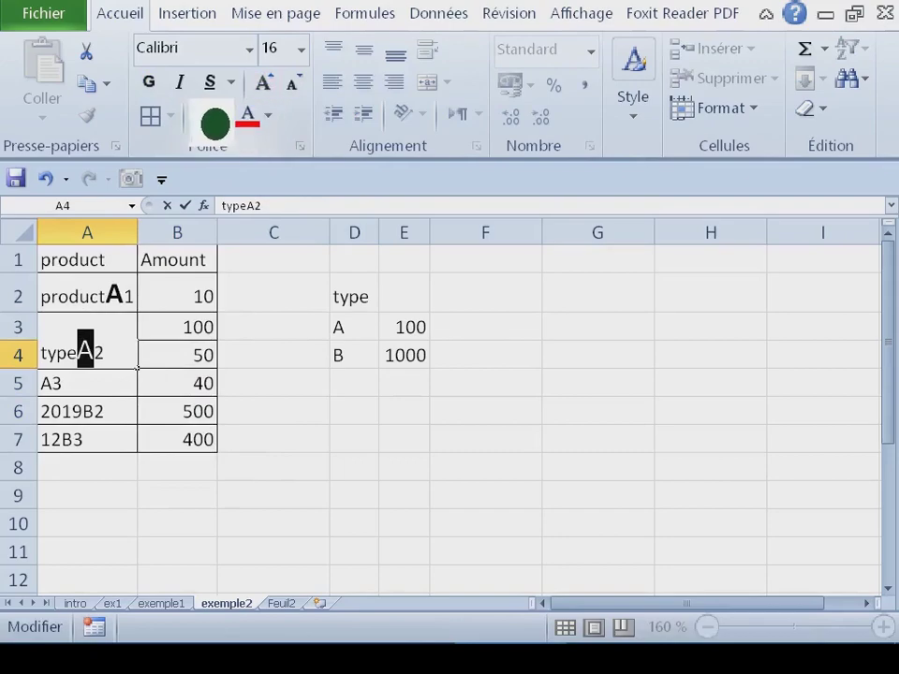
pyautogui.click(304, 448)
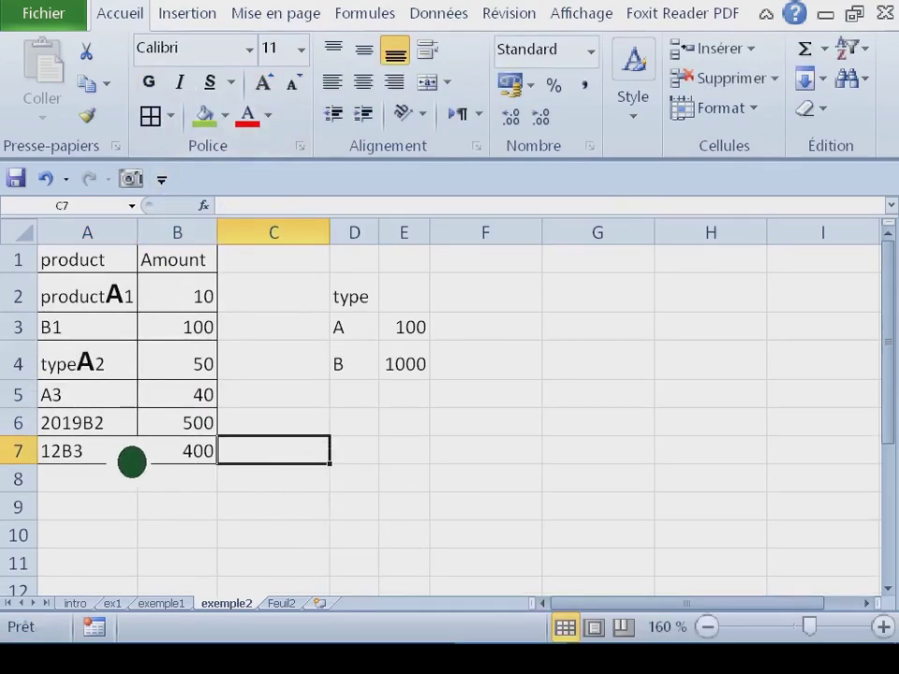
# Step: Make only the letter A of product A3 in A5 bold with font size 16
pyautogui.doubleClick(82, 402)
pyautogui.press('Home')
pyautogui.hotkey('shift', 'Right')
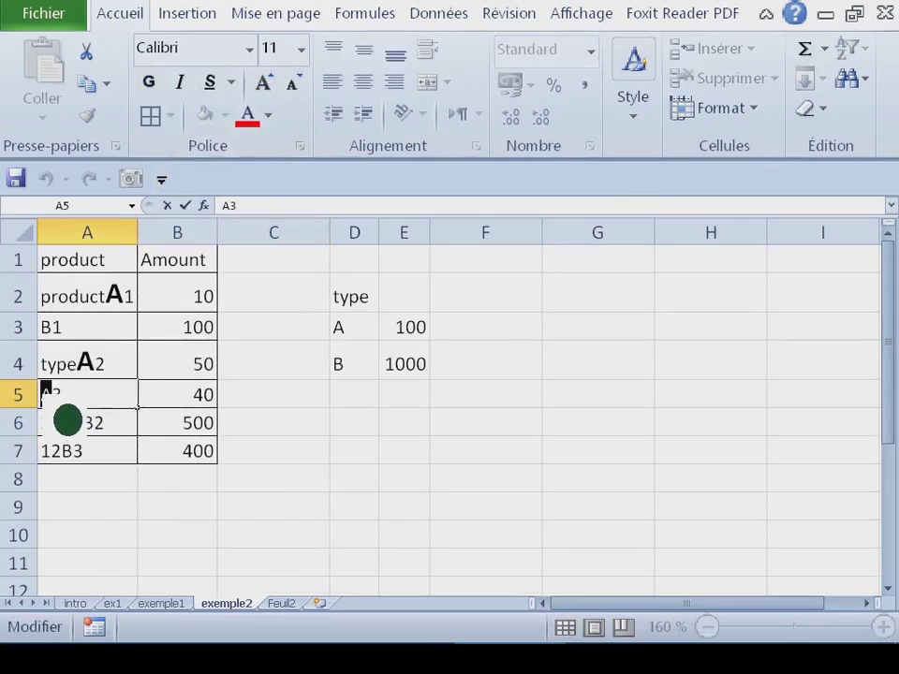
pyautogui.click(265, 84)
pyautogui.click(265, 83)
pyautogui.click(265, 83)
pyautogui.click(152, 83)
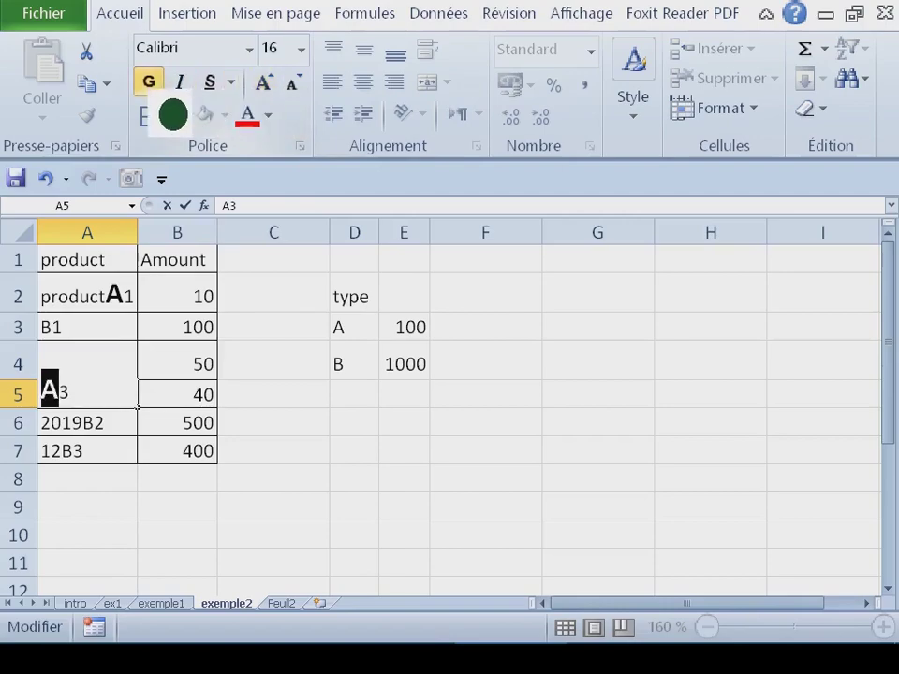
pyautogui.click(378, 437)
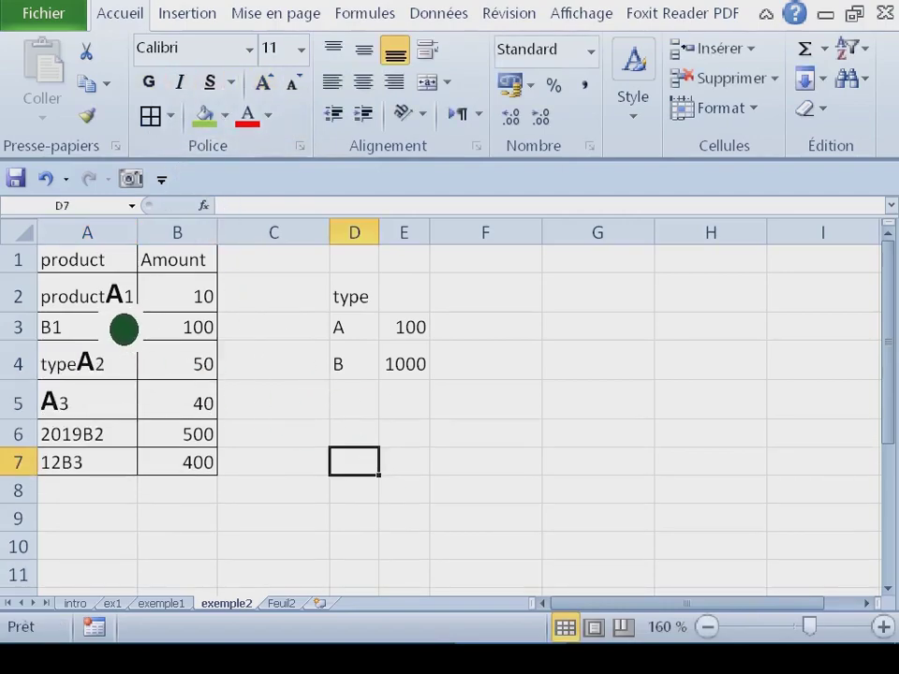
# Step: Highlight each product containing the letter A together with its amount, in rows 2, 4 and 5
pyautogui.moveTo(103, 296); pyautogui.dragTo(201, 300)
pyautogui.moveTo(75, 363); pyautogui.dragTo(187, 365)
pyautogui.moveTo(75, 402); pyautogui.dragTo(192, 402)
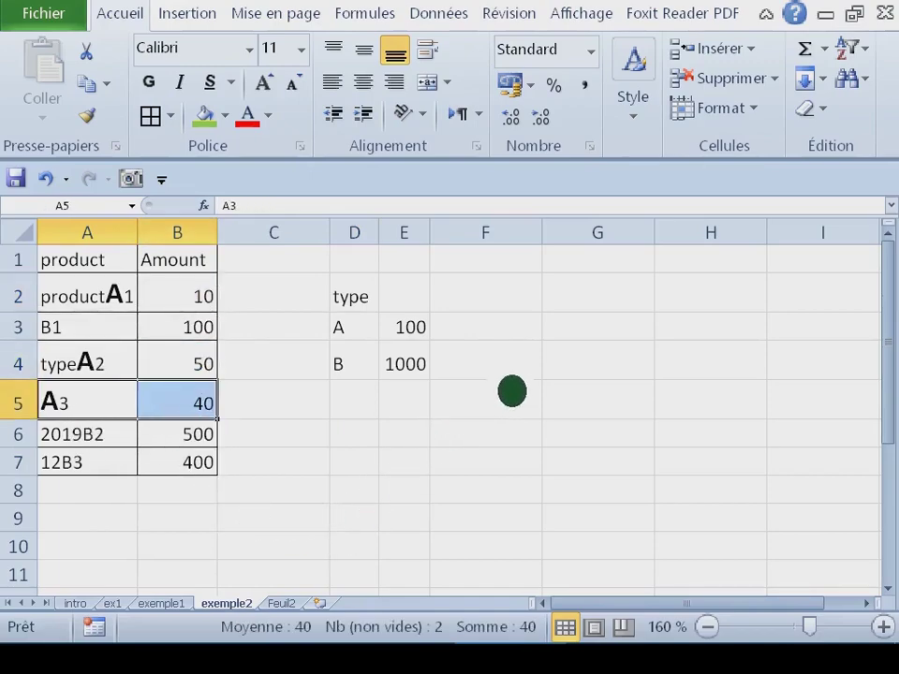
# Step: Start a SOMME.SI formula in F3 and open its function arguments dialog
pyautogui.click(478, 335)
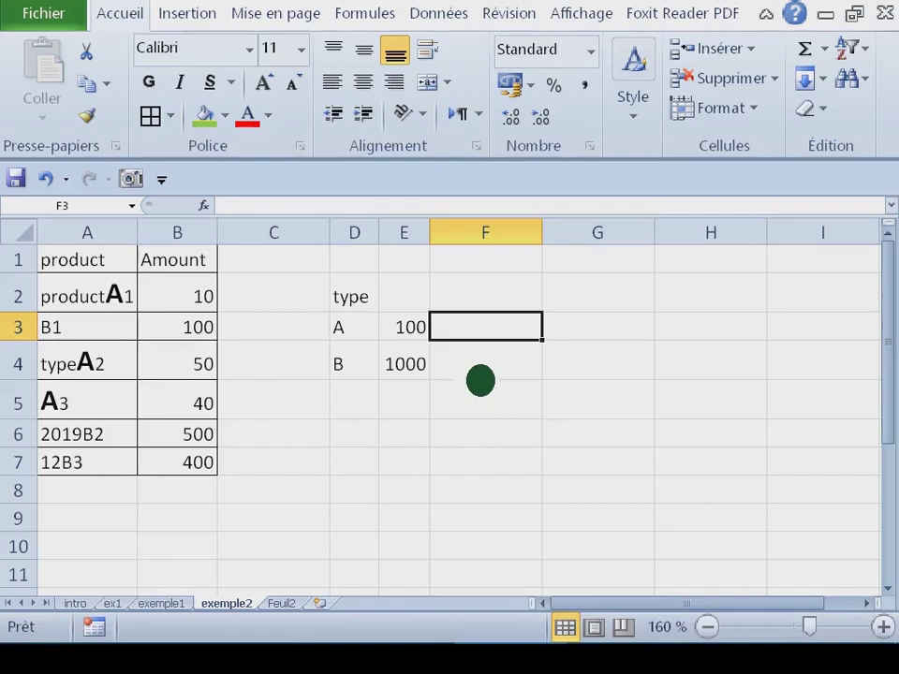
pyautogui.write('=so')
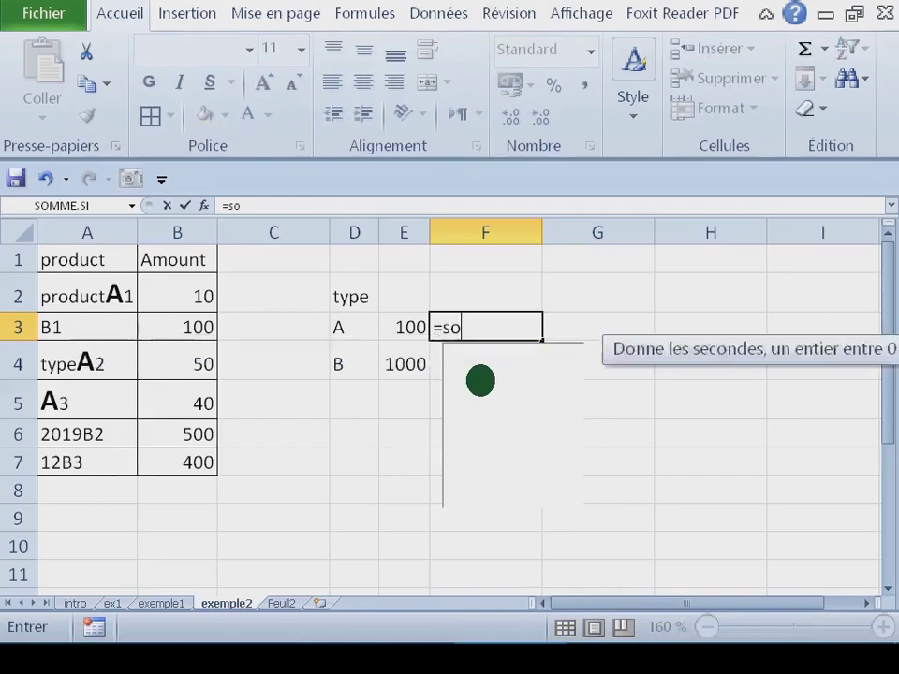
pyautogui.write('mmes')
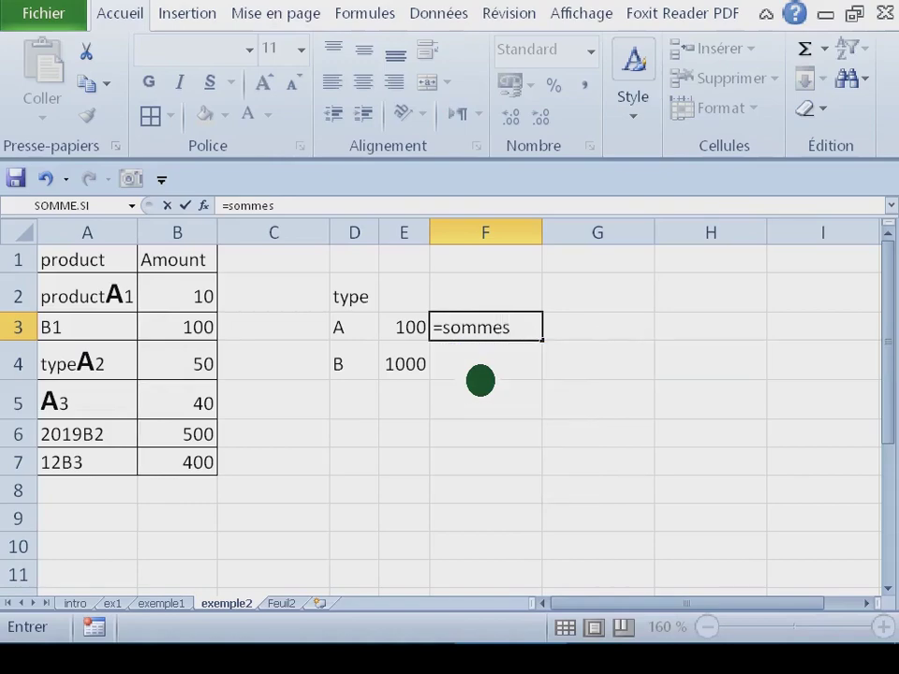
pyautogui.press('BackSpace')
pyautogui.write('.')
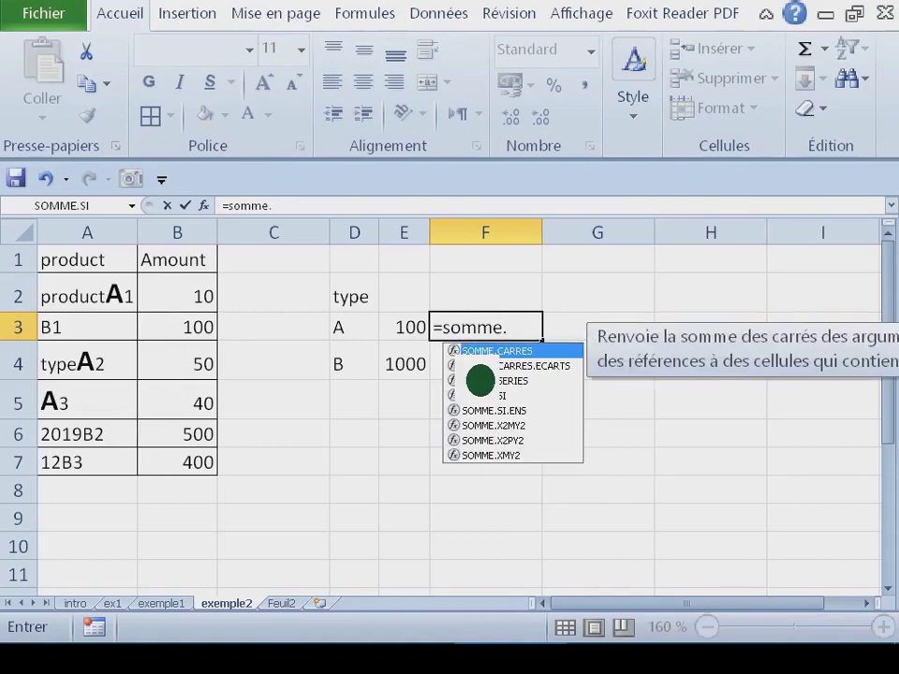
pyautogui.press('Down')
pyautogui.press('Down')
pyautogui.press('Down')
pyautogui.press('Tab')
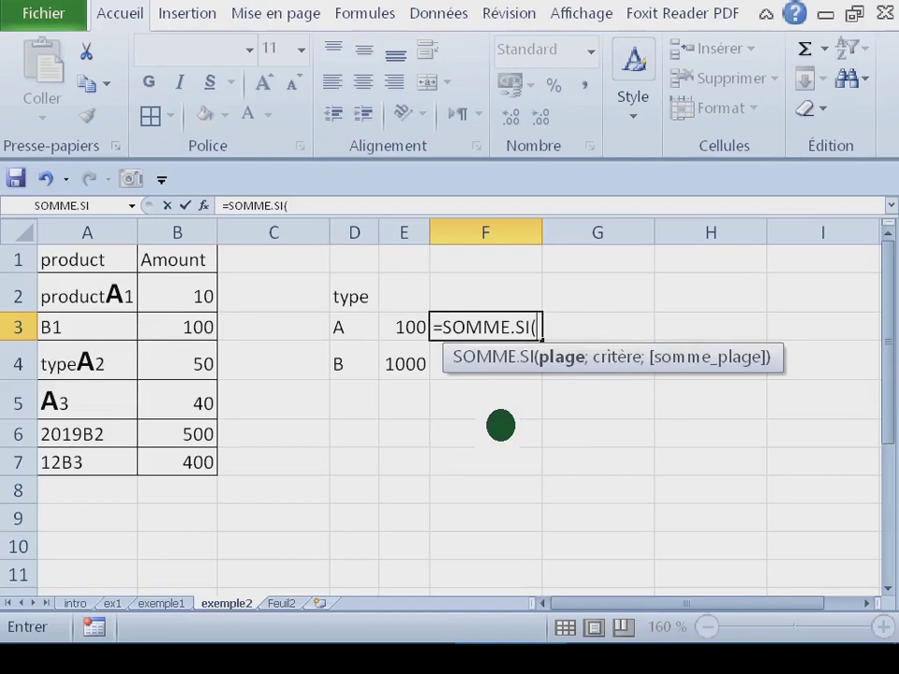
pyautogui.hotkey('ctrl', 'a')
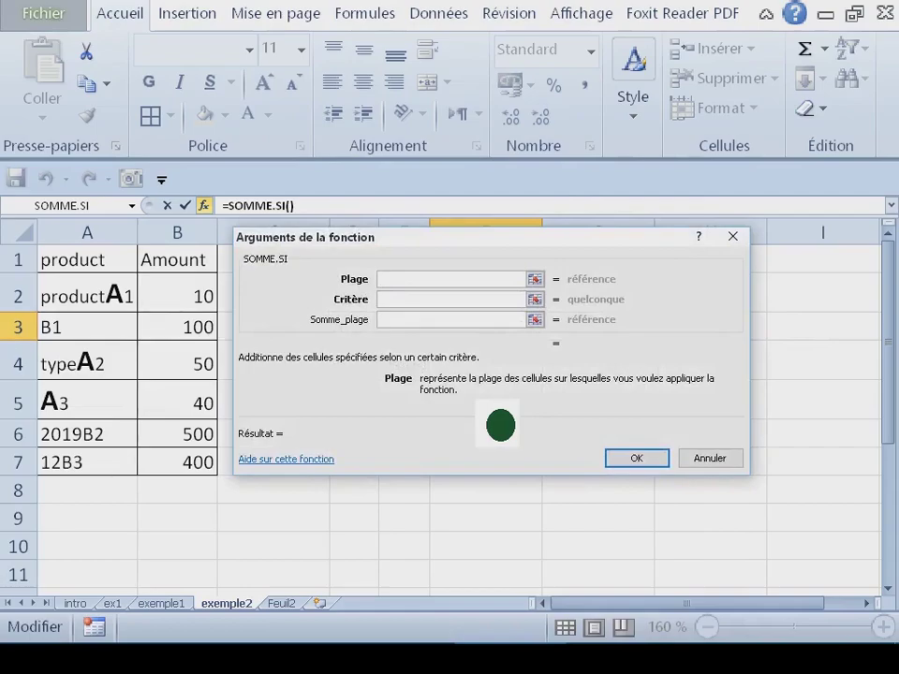
# Step: Set the SOMME.SI criteria range (Plage) to the absolute product range $A$2:$A$7
pyautogui.press('super+plus')
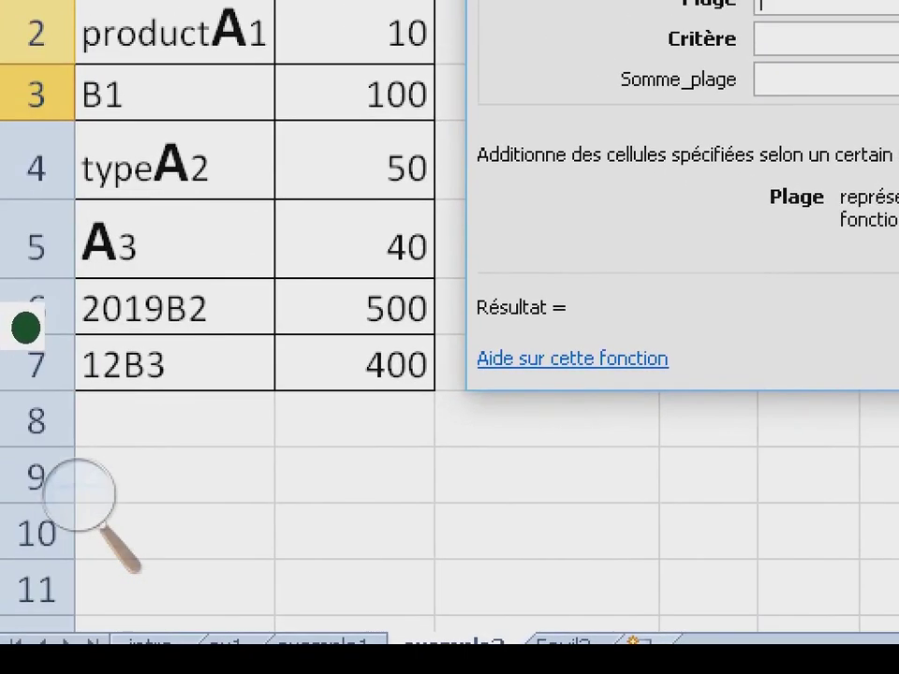
pyautogui.click(201, 28)
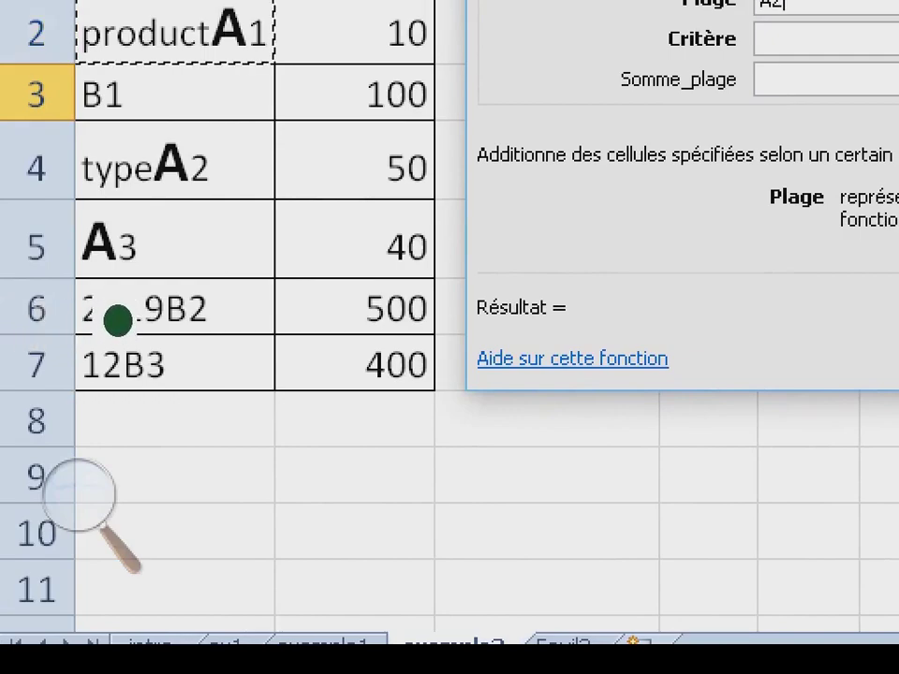
pyautogui.moveTo(116, 316); pyautogui.dragTo(116, 483)
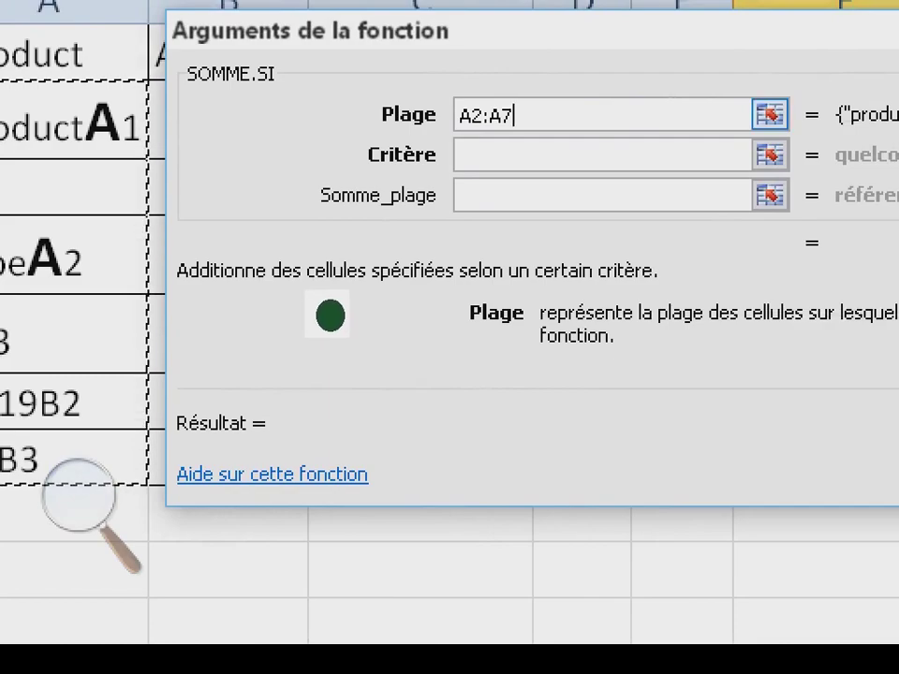
pyautogui.press('F4')
pyautogui.press('Tab')
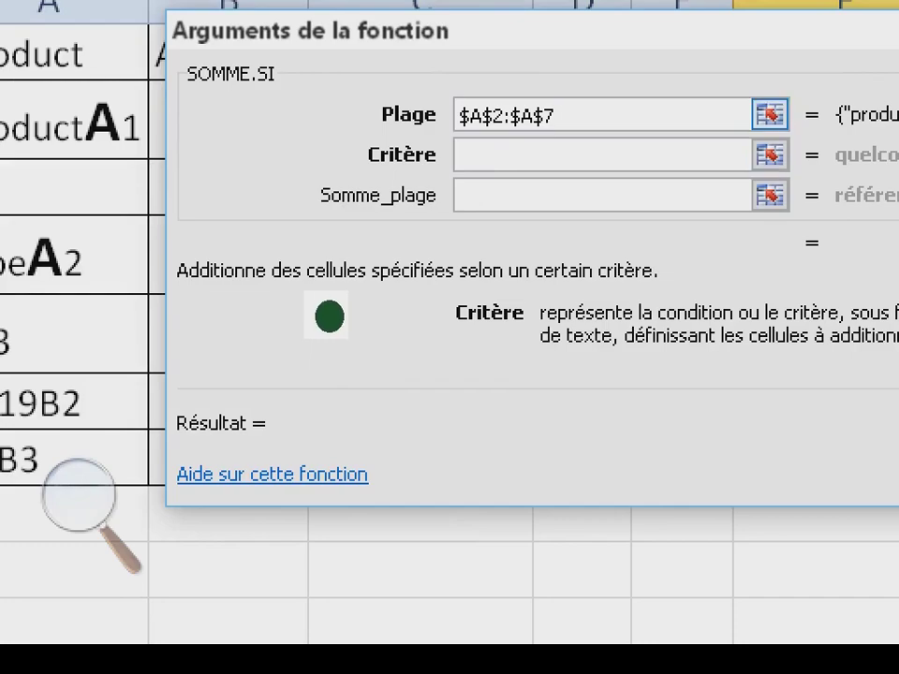
# Step: Set the criterion (Critère) to "*"&D3&"*" so the letter in D3 matches anywhere in the product name
pyautogui.moveTo(768, 36); pyautogui.dragTo(765, 53)
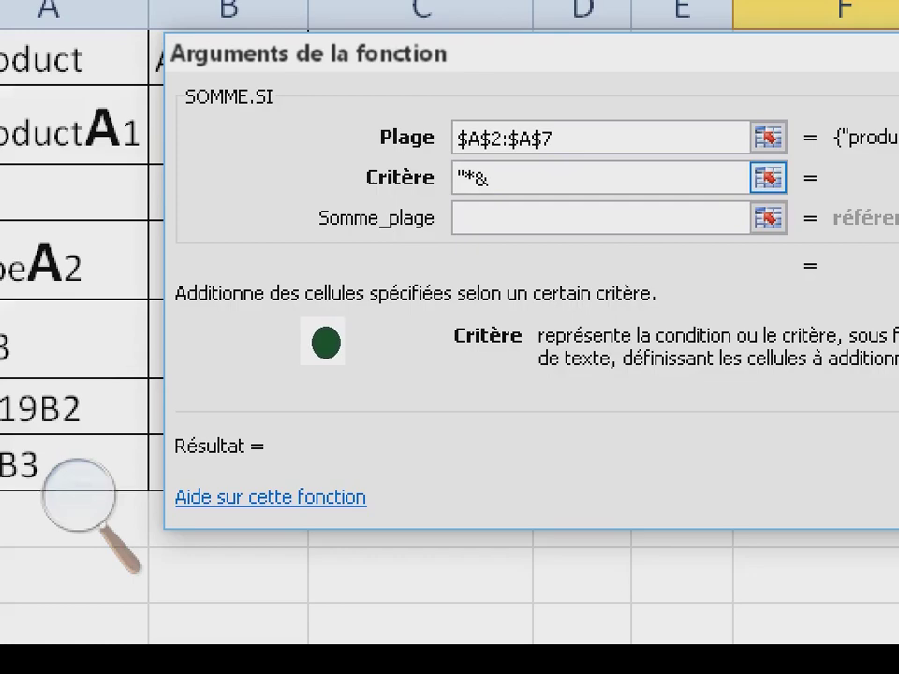
pyautogui.write('"')
pyautogui.press('Right')
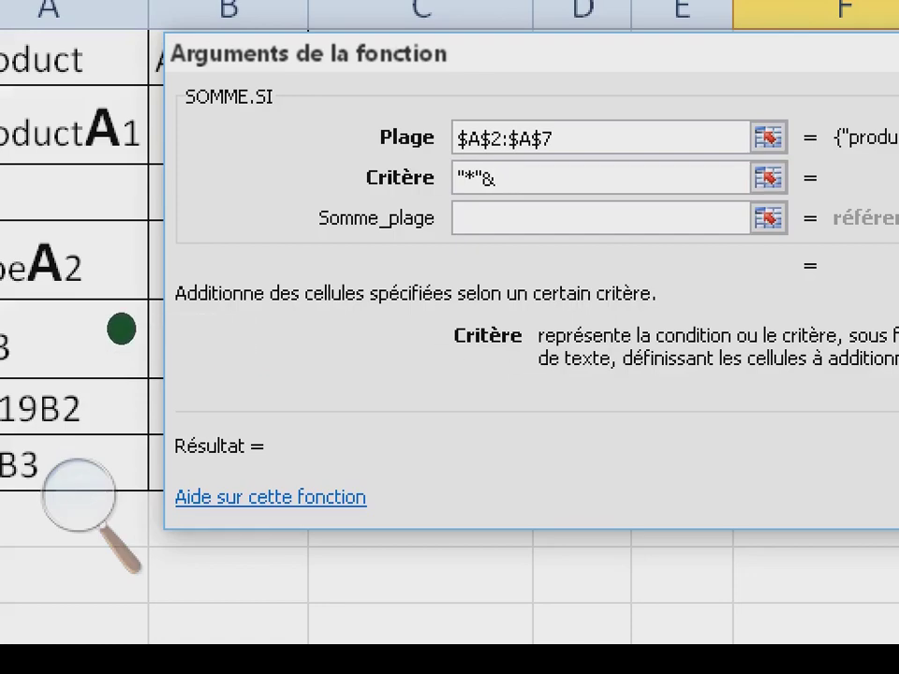
pyautogui.moveTo(329, 276); pyautogui.dragTo(363, 400)
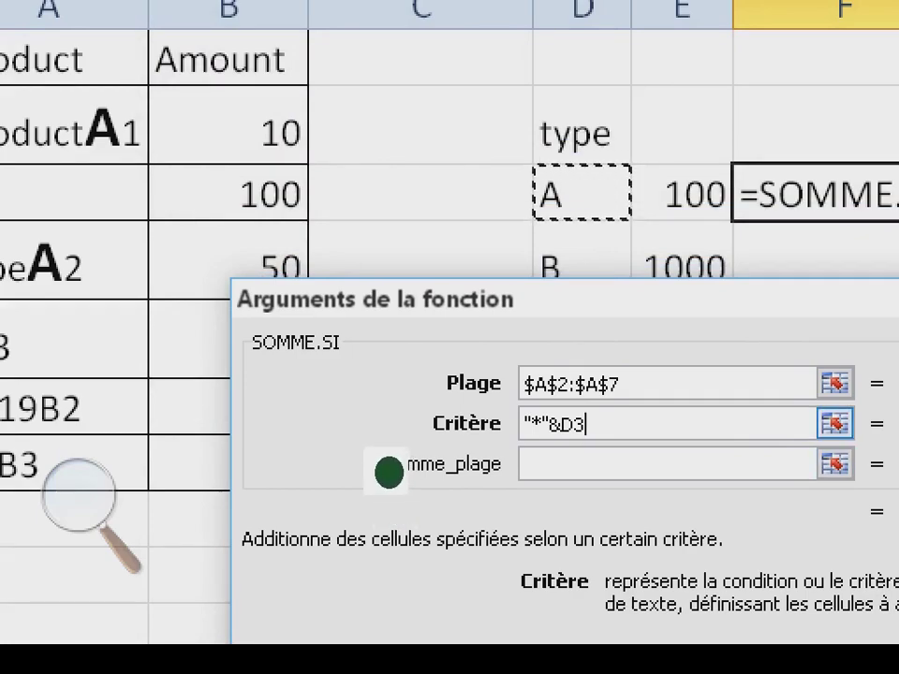
pyautogui.write('&"*')
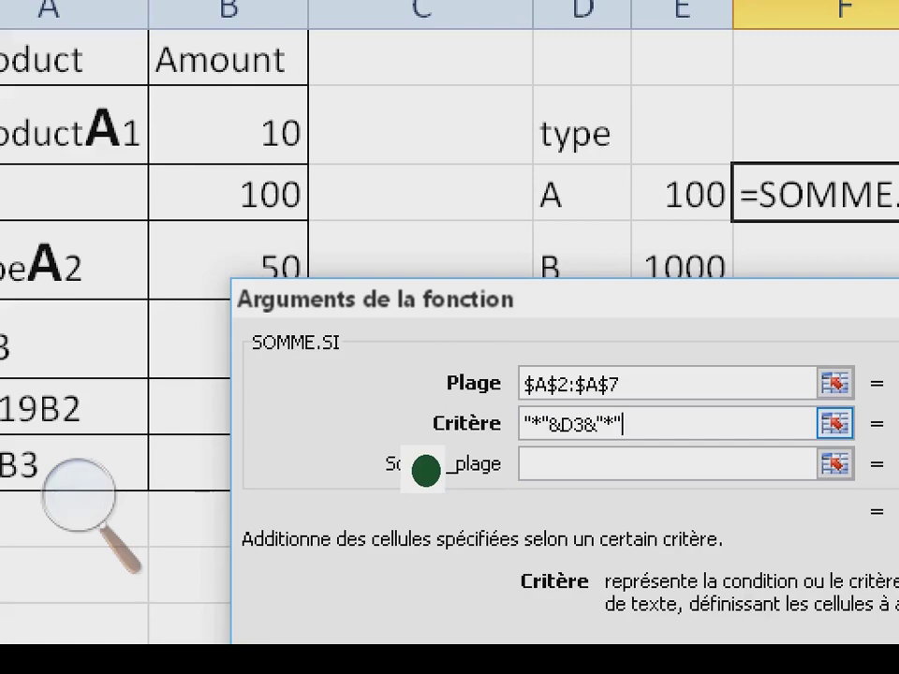
pyautogui.moveTo(623, 424); pyautogui.dragTo(523, 424)
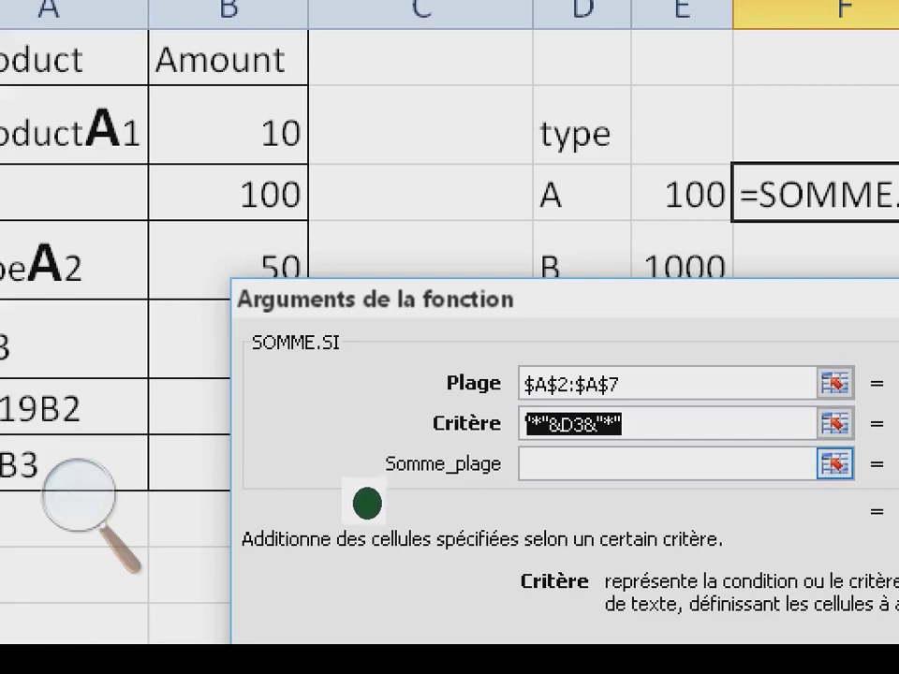
# Step: Set the sum range (Somme_plage) to the absolute amounts range $B$2:$B$7
pyautogui.press('Tab')
pyautogui.write('B2')
pyautogui.keyDown('shift'); pyautogui.click(186, 486); pyautogui.keyUp('shift')
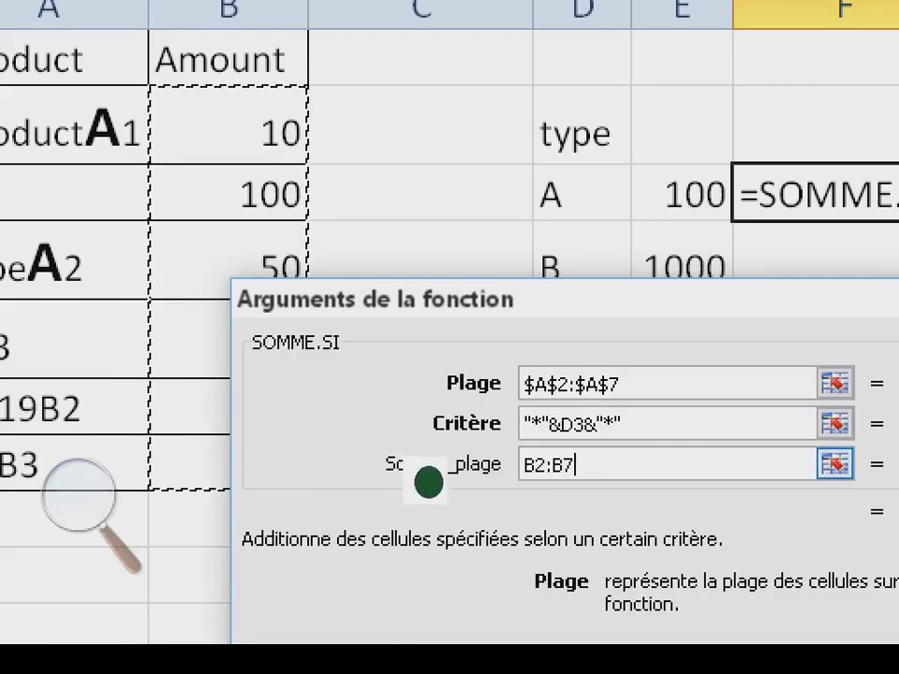
pyautogui.press('F4')
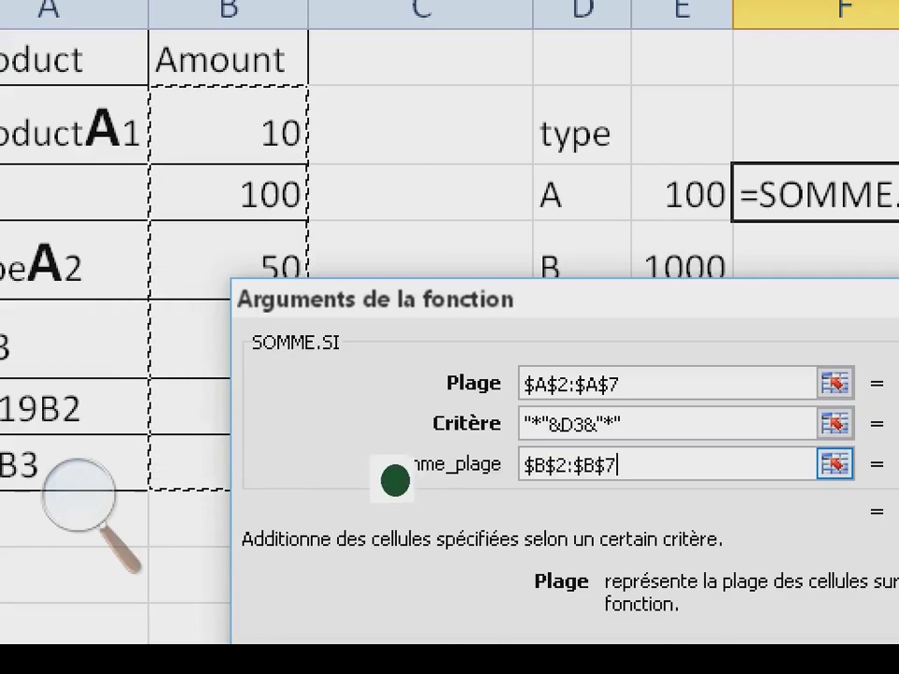
pyautogui.moveTo(392, 403); pyautogui.dragTo(311, 304)
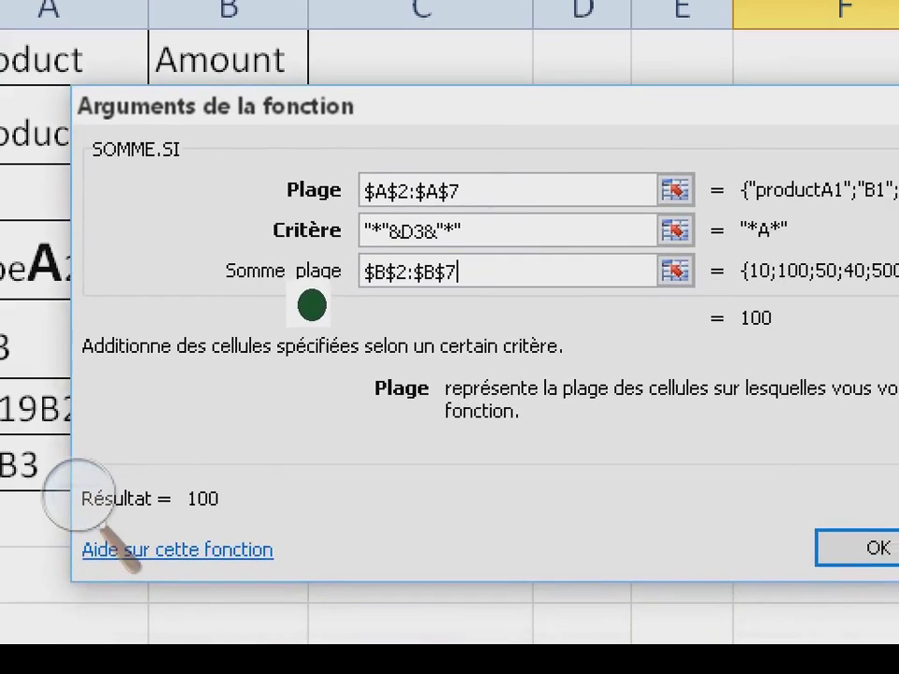
# Step: Examine the criterion "*"&D3&"*" up close, highlighting each asterisk and the row number of the D3 reference
pyautogui.press('Tab')
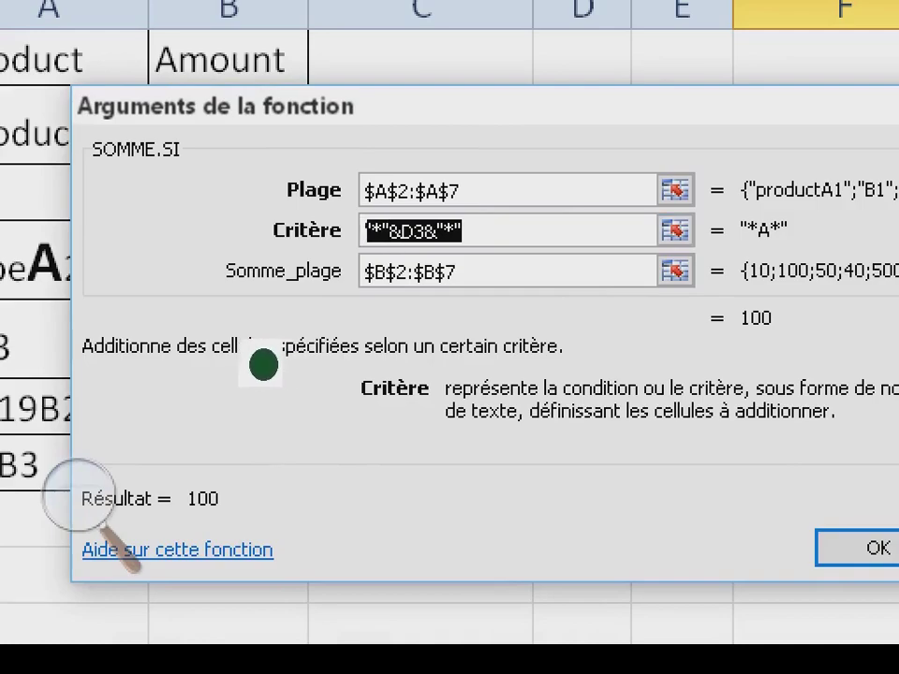
pyautogui.click(123, 502)
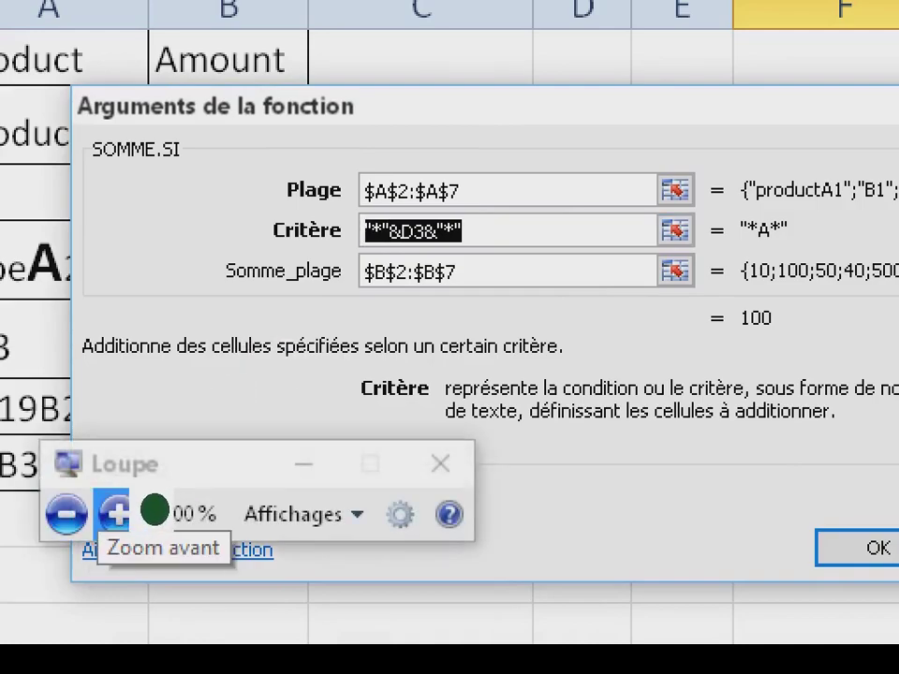
pyautogui.click(114, 513)
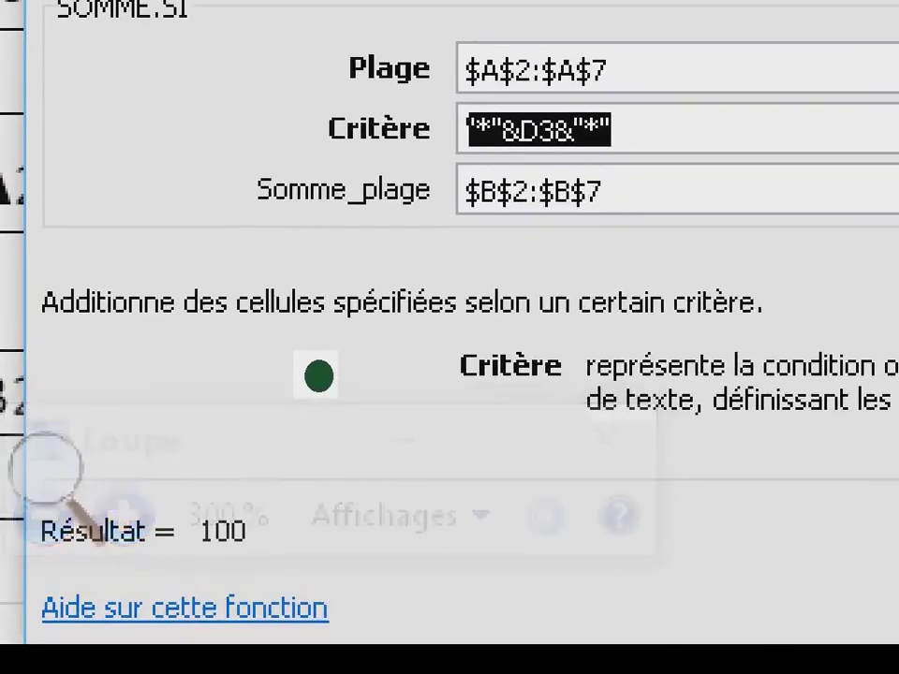
pyautogui.press('Right')
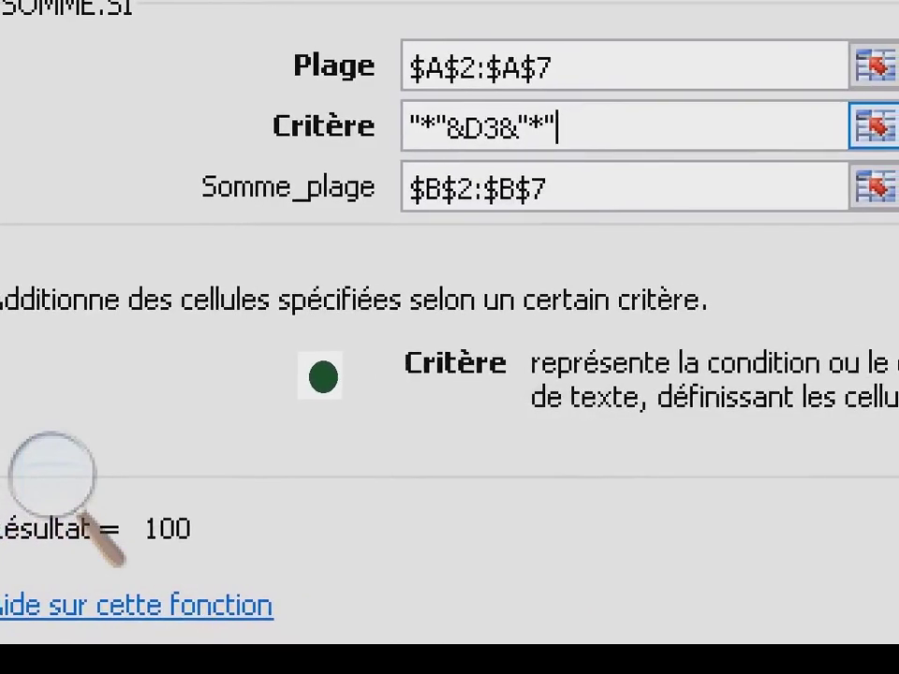
pyautogui.hotkey('shift', 'Left')
pyautogui.hotkey('shift', 'Left')
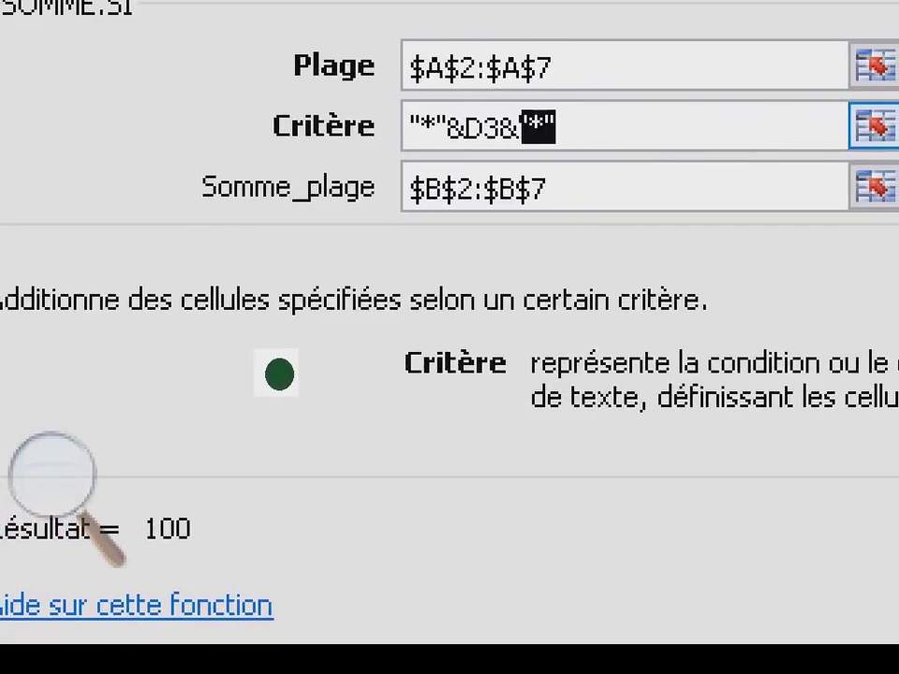
pyautogui.hotkey('shift', 'Right')
pyautogui.hotkey('shift', 'Right')
pyautogui.hotkey('shift', 'Right')
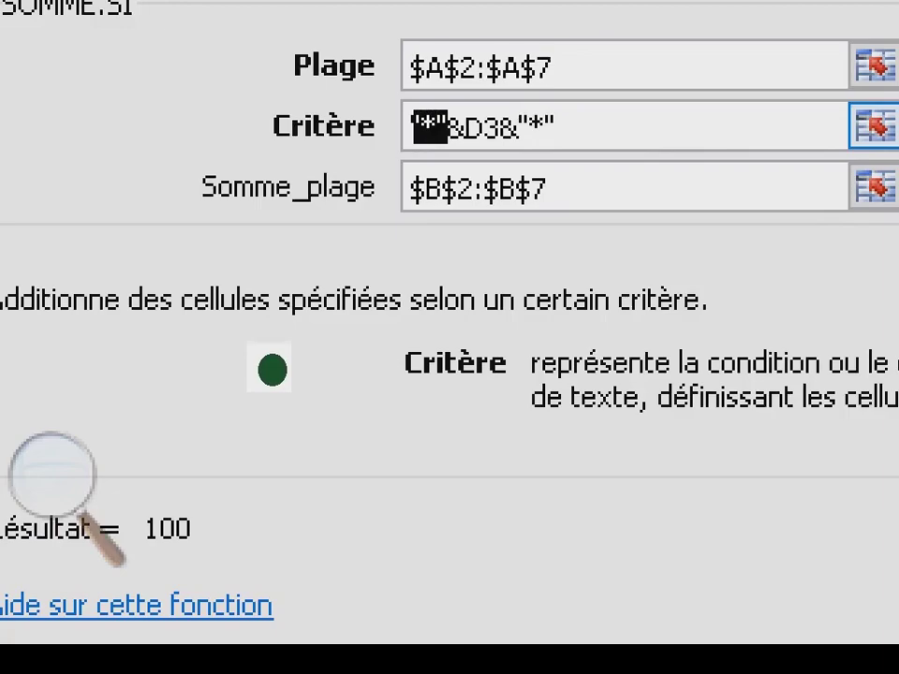
pyautogui.hotkey('shift', 'Left')
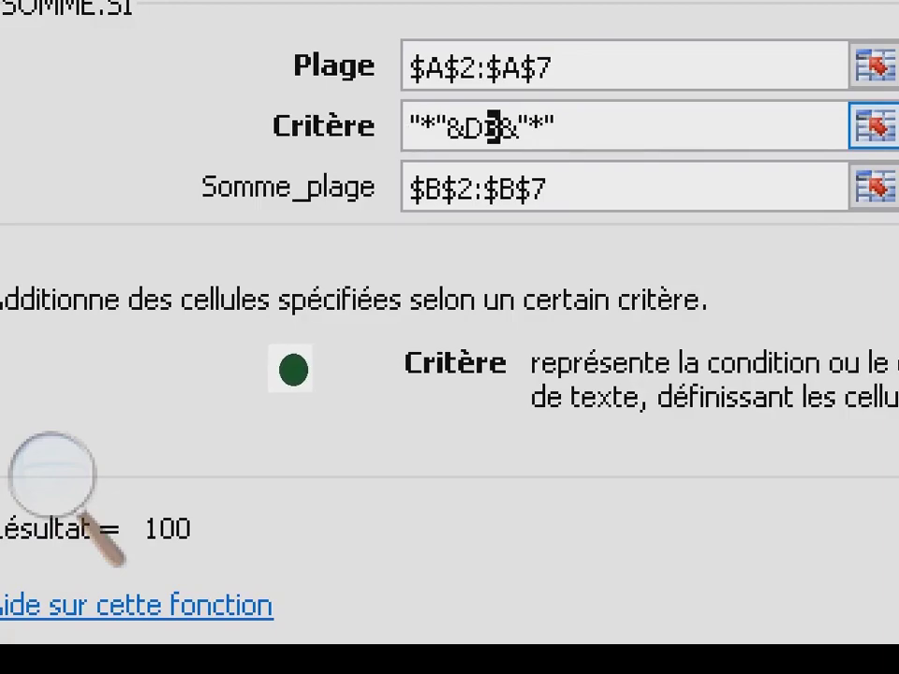
# Step: Confirm the SOMME.SI formula in F3 and copy it down to F4 for type B
pyautogui.click(54, 480)
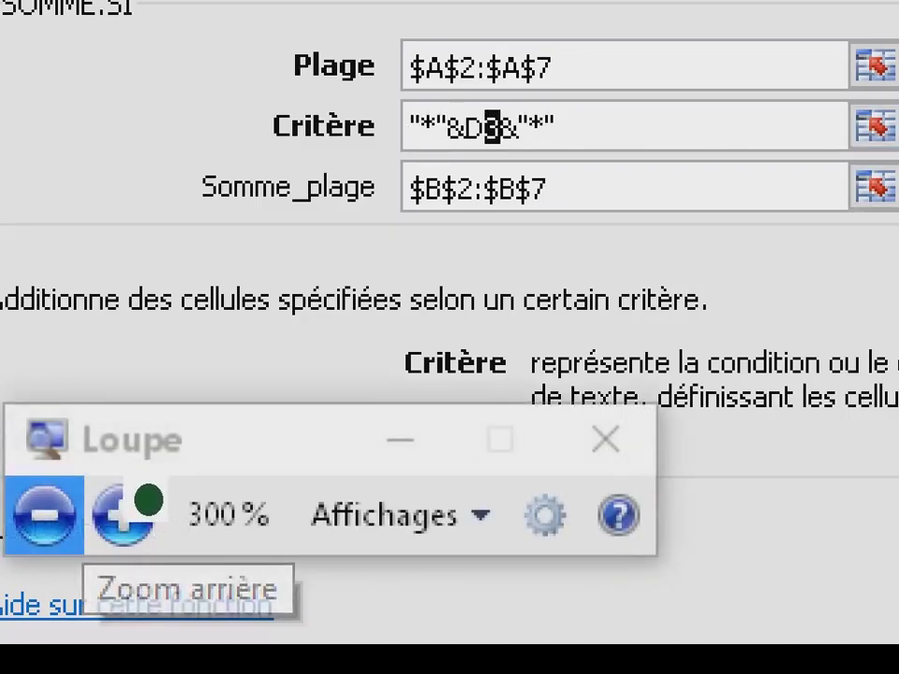
pyautogui.click(44, 515)
pyautogui.click(44, 515)
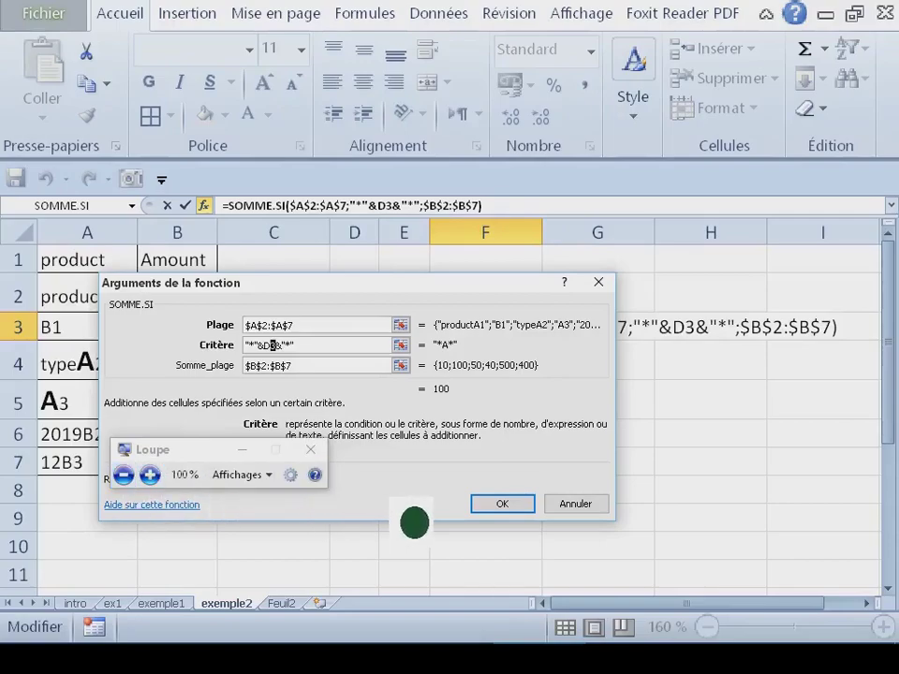
pyautogui.click(501, 504)
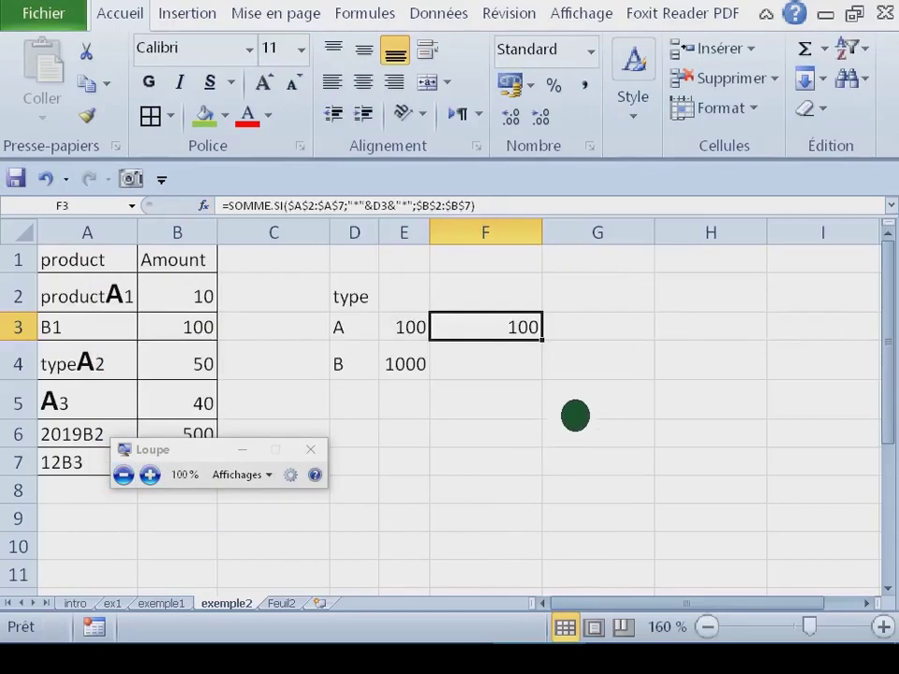
pyautogui.moveTo(541, 340); pyautogui.dragTo(567, 385)
pyautogui.click(534, 412)
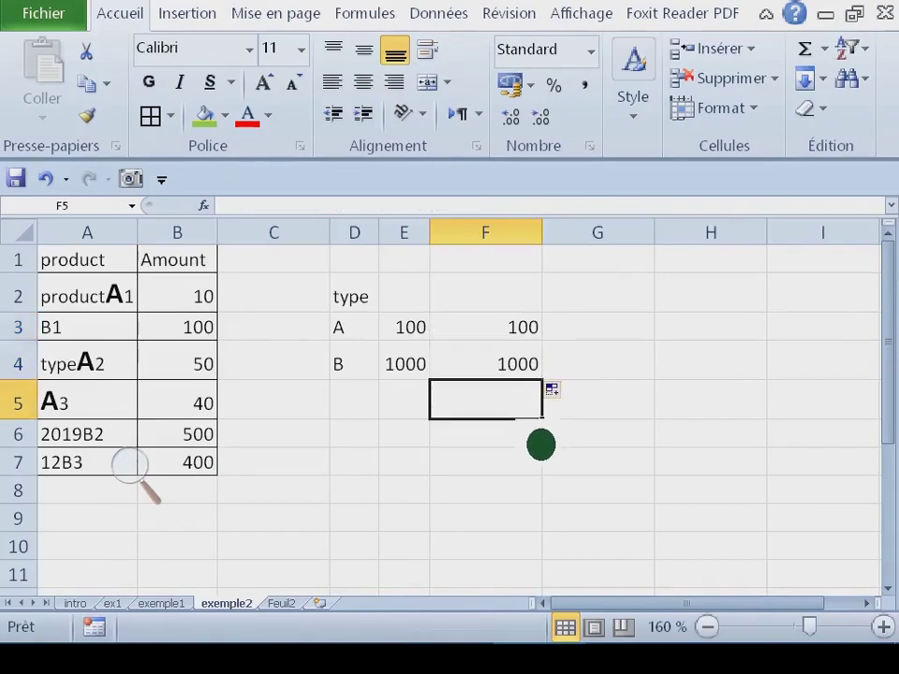
# Step: Magnify the screen to 200% and examine the whole SOMME.SI formula in F3, then leave the cell without editing it
pyautogui.hotkey('ctrl', 'z')
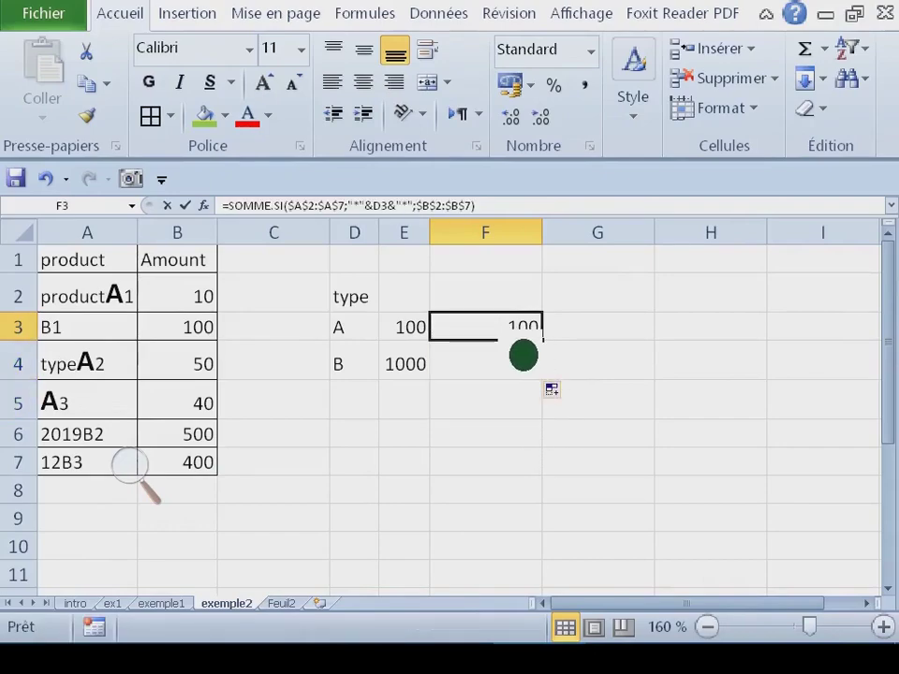
pyautogui.press('F2')
pyautogui.moveTo(462, 353)
pyautogui.mouseDown()
pyautogui.moveTo(880, 354)
pyautogui.moveTo(692, 457)
pyautogui.moveTo(474, 488)
pyautogui.moveTo(230, 448)
pyautogui.moveTo(144, 502)
pyautogui.mouseUp()
pyautogui.click(129, 465)
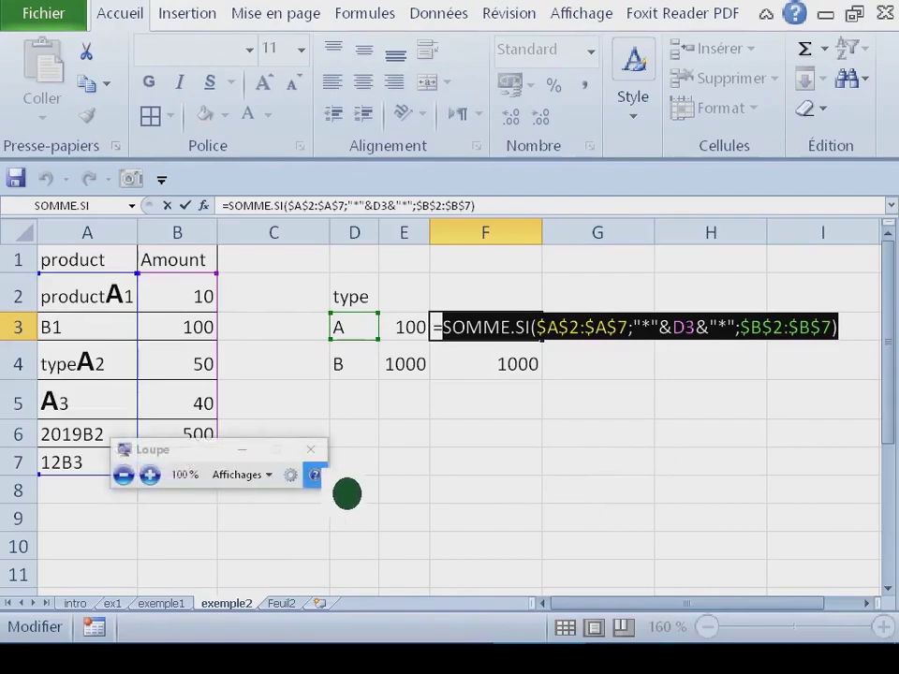
pyautogui.moveTo(224, 479); pyautogui.dragTo(472, 481)
pyautogui.click(397, 478)
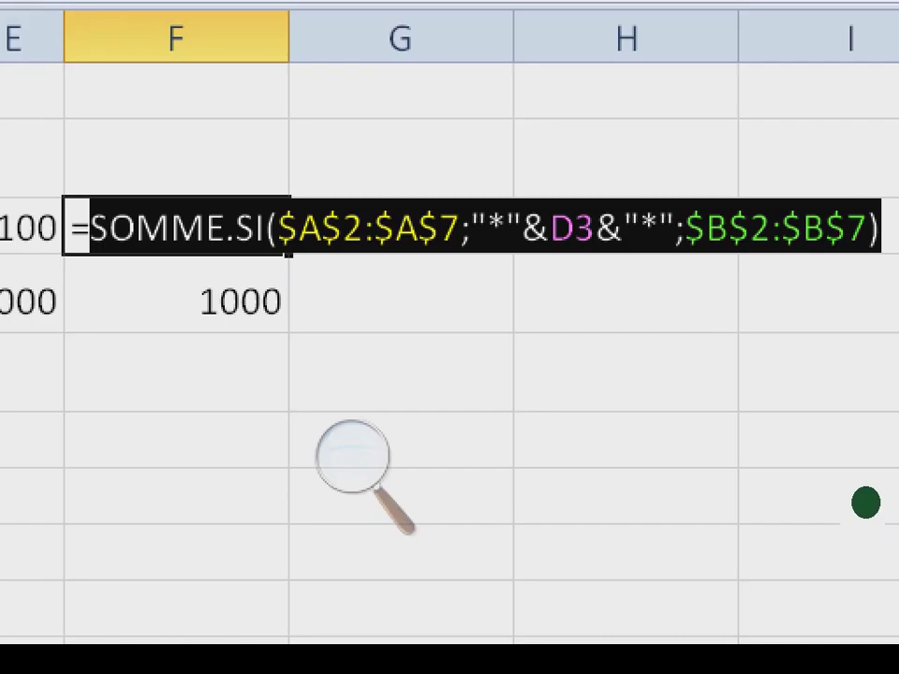
pyautogui.click(865, 524)
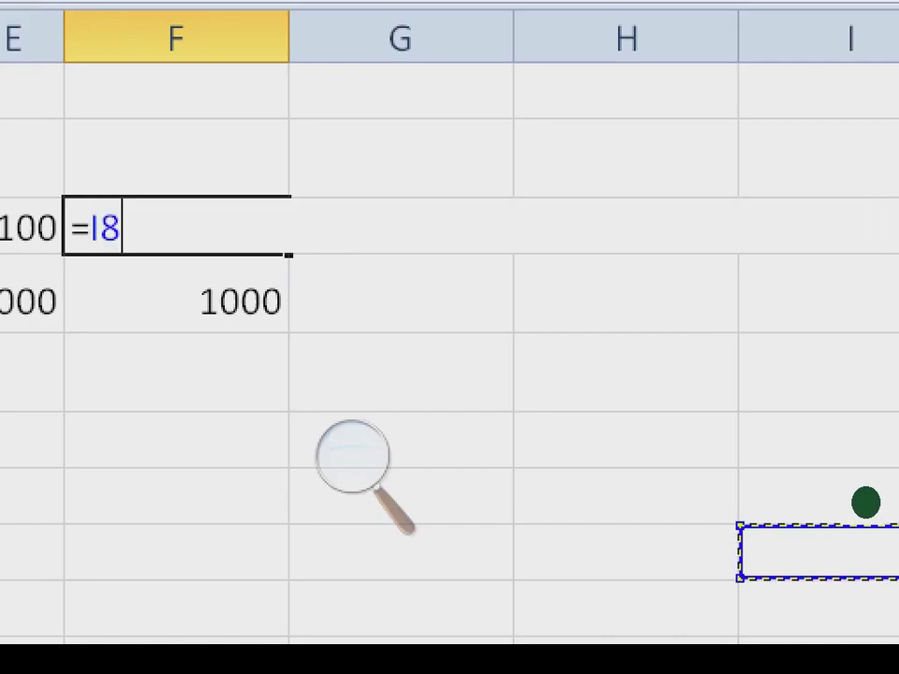
pyautogui.press('Escape')
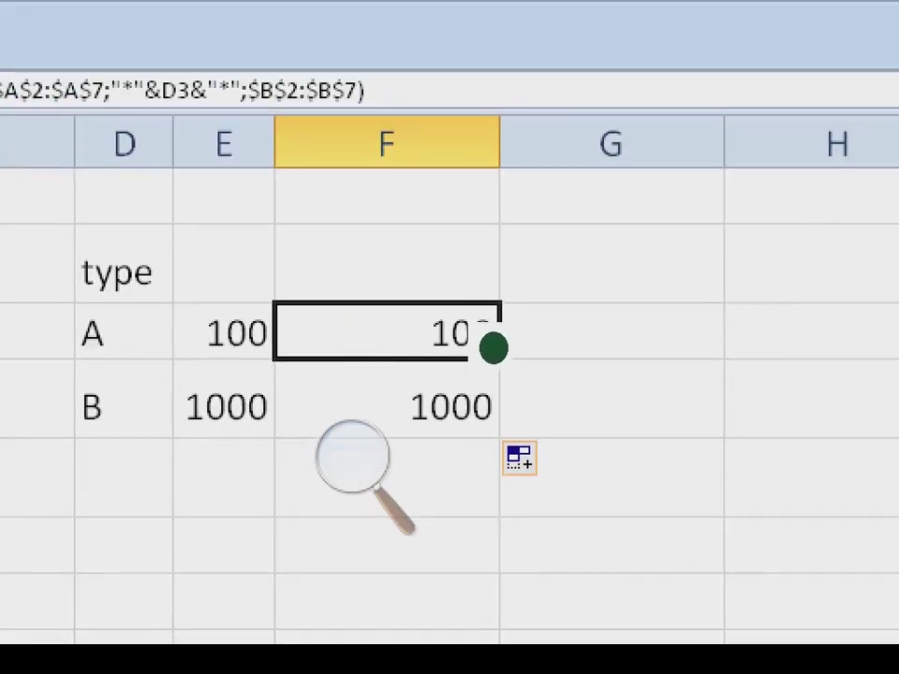
# Step: Reopen the SOMME.SI formula in F3 and review its name, range, wildcard criterion and sum range in the magnified view
pyautogui.doubleClick(498, 347)
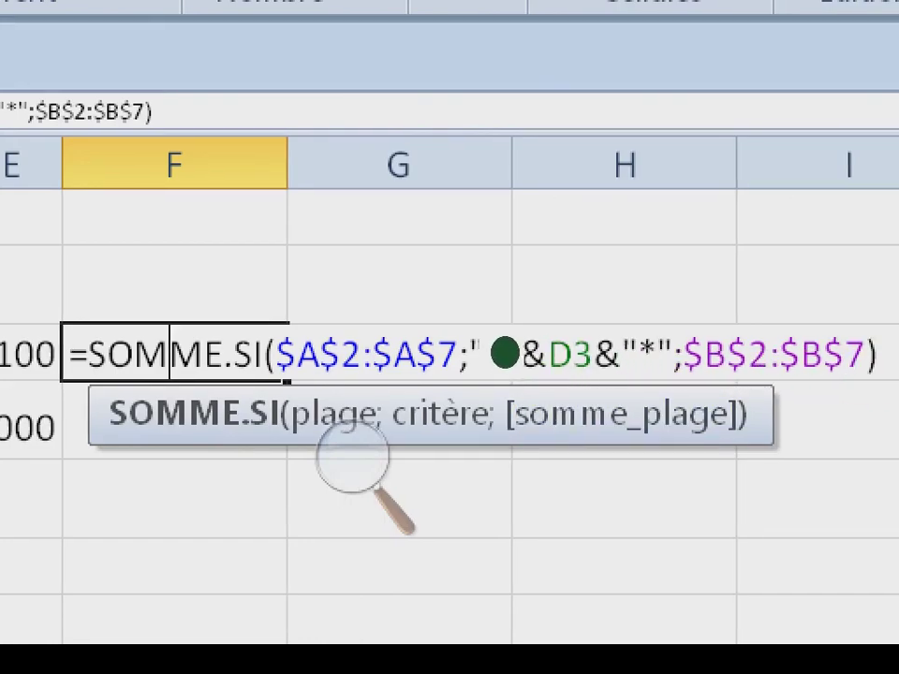
pyautogui.moveTo(88, 354); pyautogui.dragTo(862, 361)
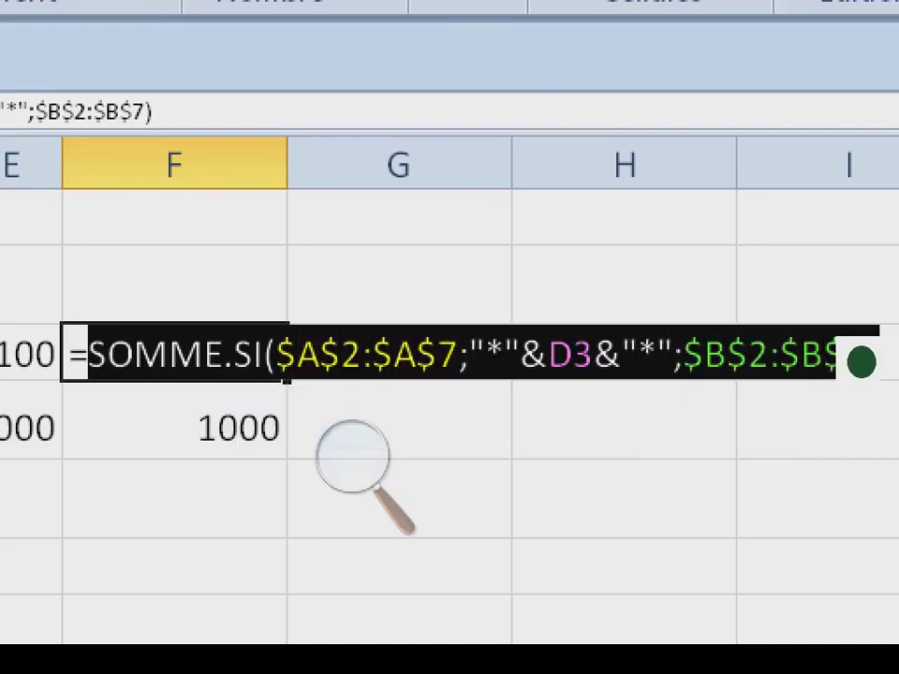
pyautogui.click(679, 357)
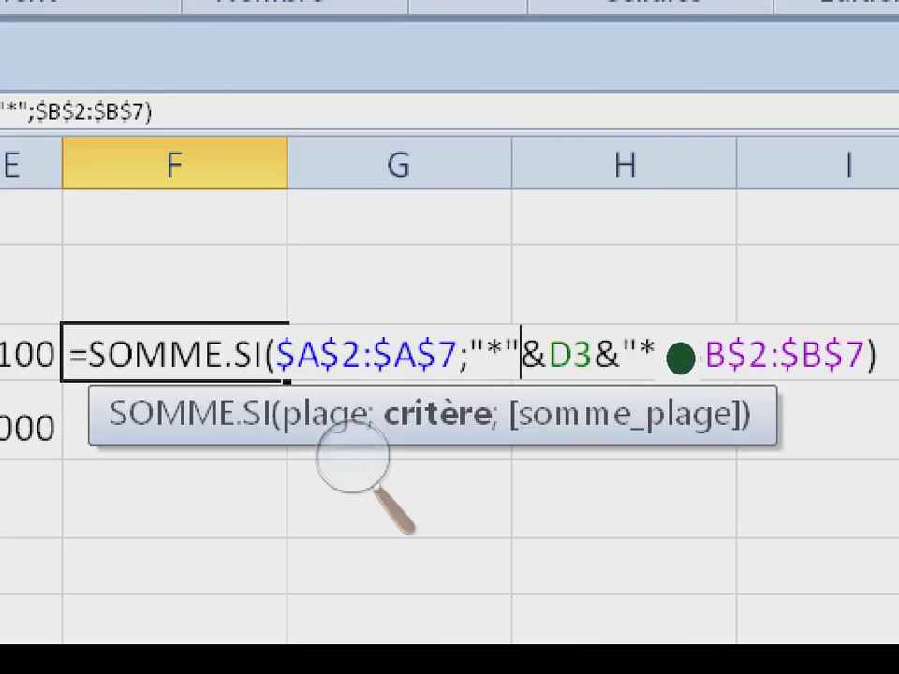
pyautogui.hotkey('ctrl', 'Return')
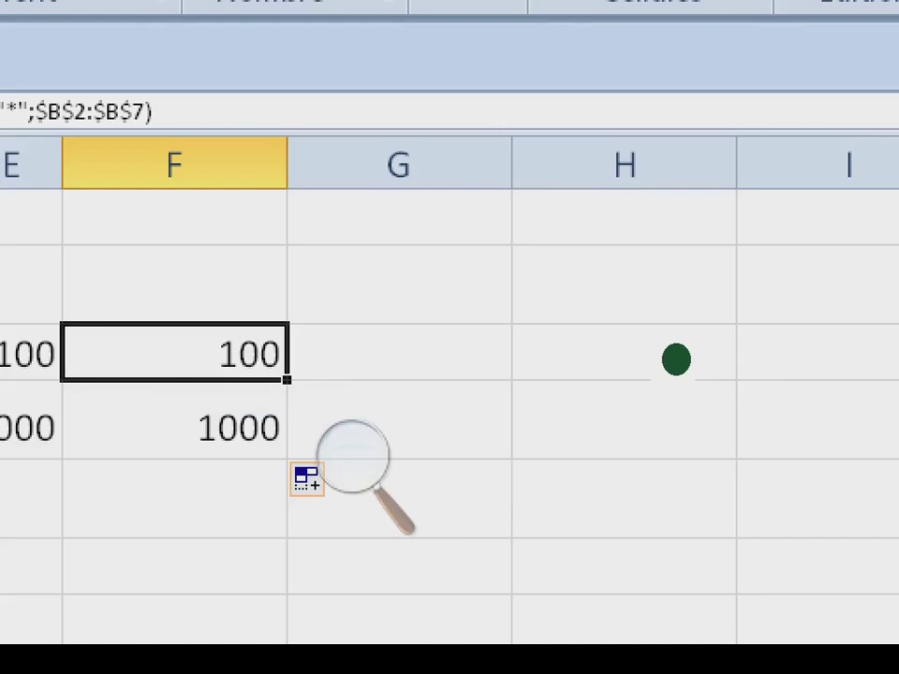
# Step: Close the magnifier and collapse the ribbon to show more rows of the exemple2 sheet
pyautogui.click(343, 453)
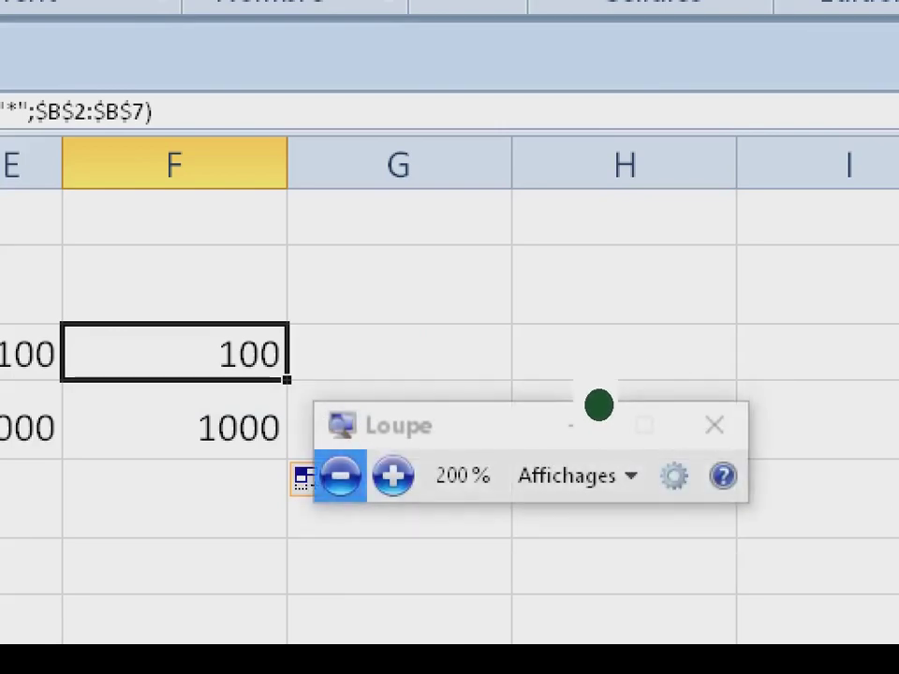
pyautogui.click(715, 425)
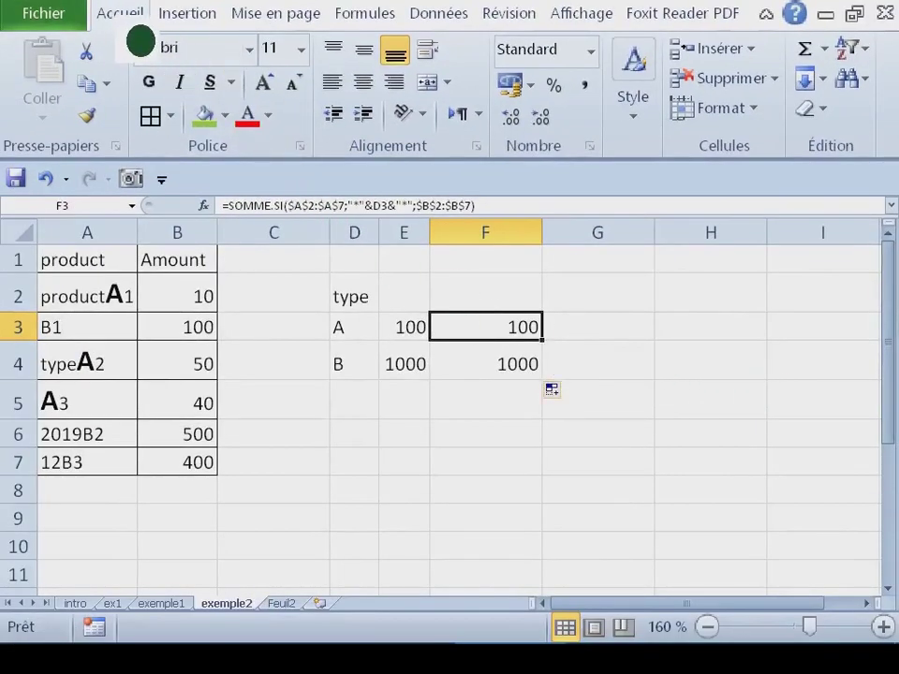
pyautogui.doubleClick(125, 16)
pyautogui.moveTo(542, 211); pyautogui.dragTo(542, 243)
pyautogui.click(344, 197)
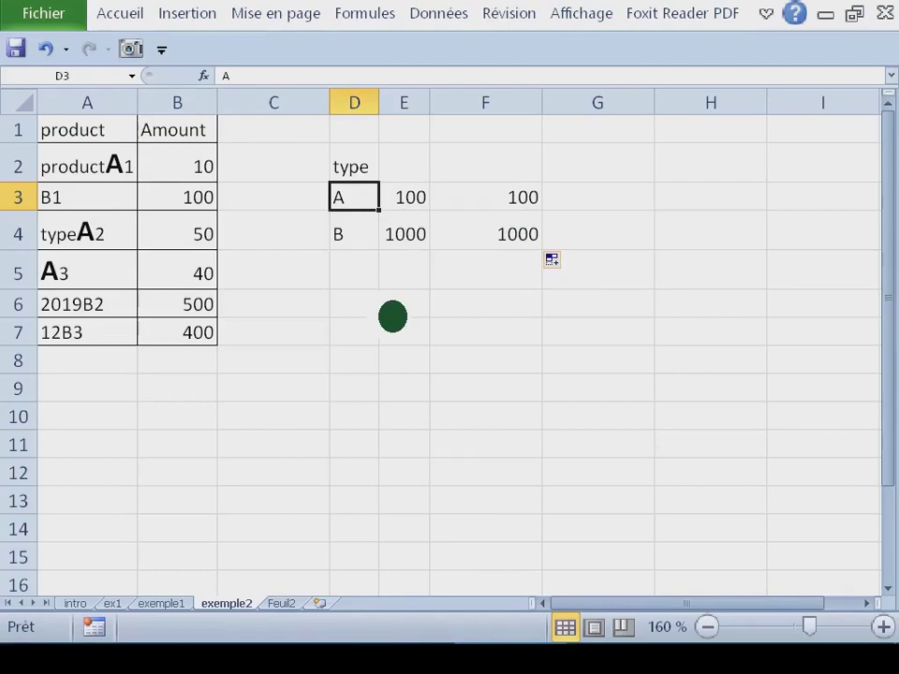
pyautogui.press('Down')
pyautogui.press('Up')
pyautogui.press('Right')
pyautogui.press('Left')
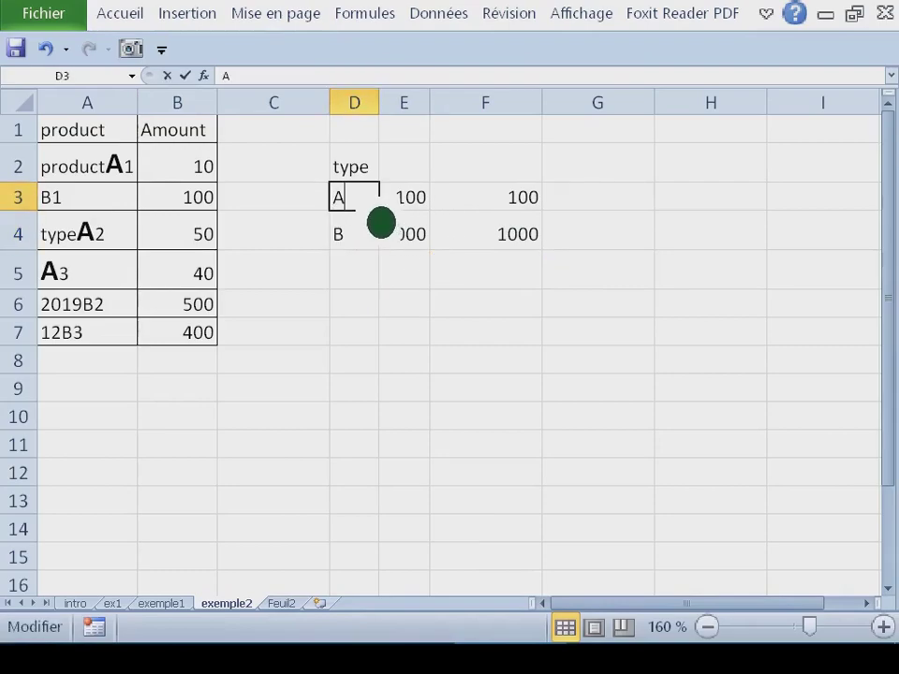
pyautogui.click(409, 272)
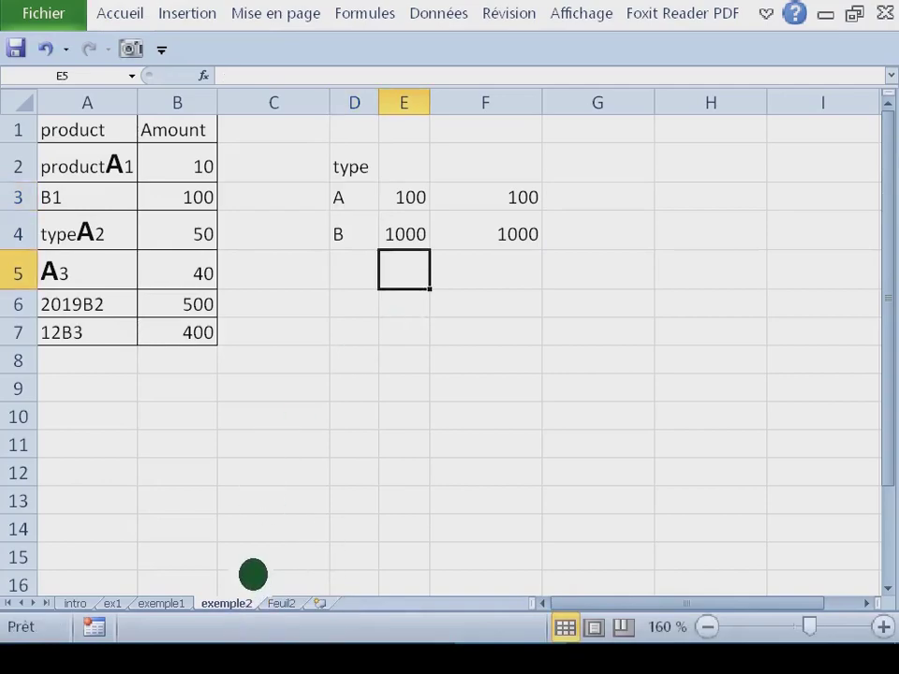
# Step: Review the type A total formula in E3 on the exemple1 sheet
pyautogui.click(183, 603)
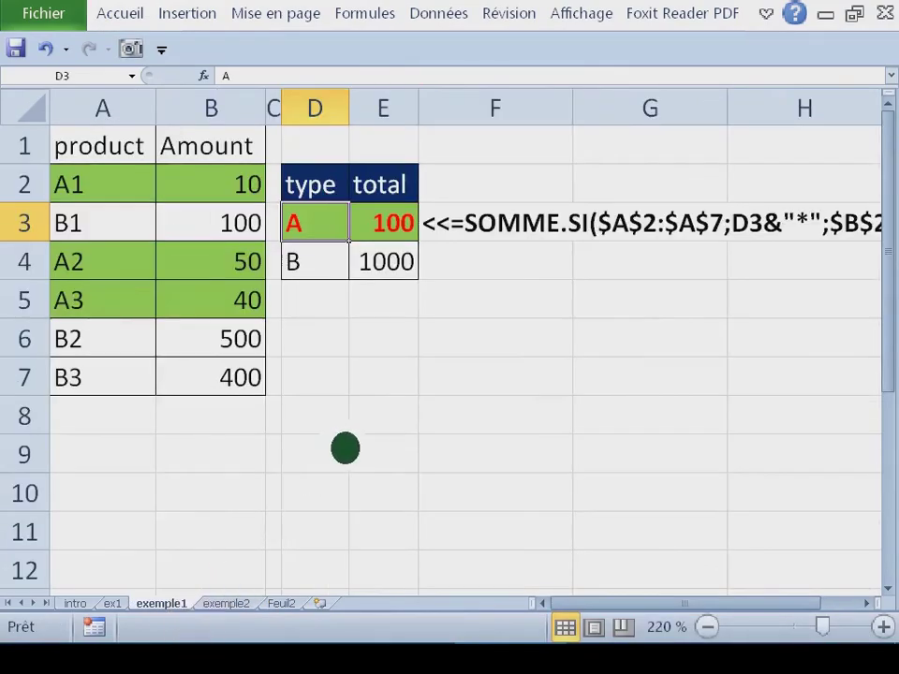
pyautogui.doubleClick(410, 241)
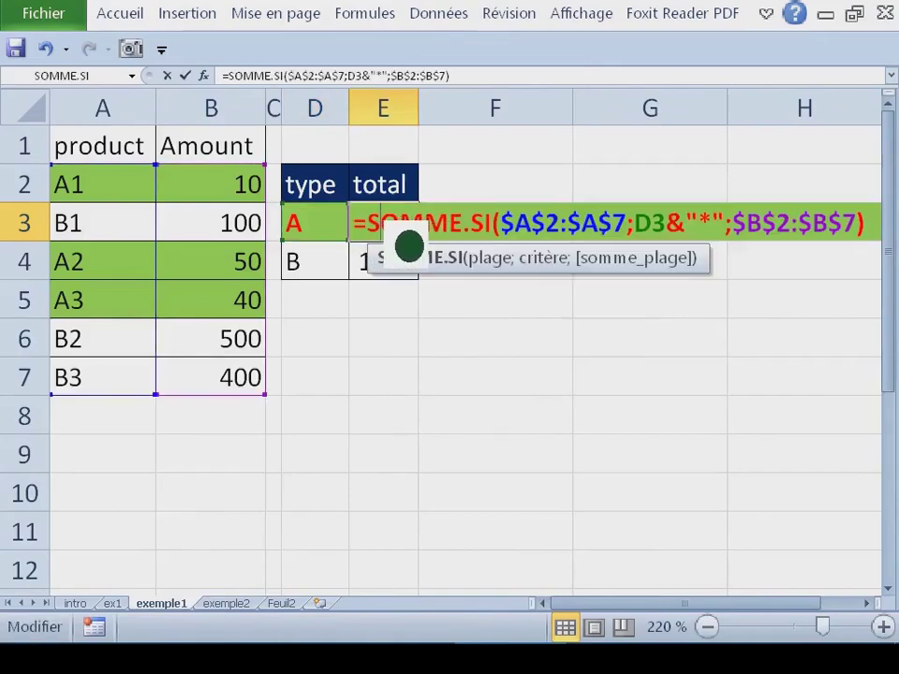
pyautogui.press('Escape')
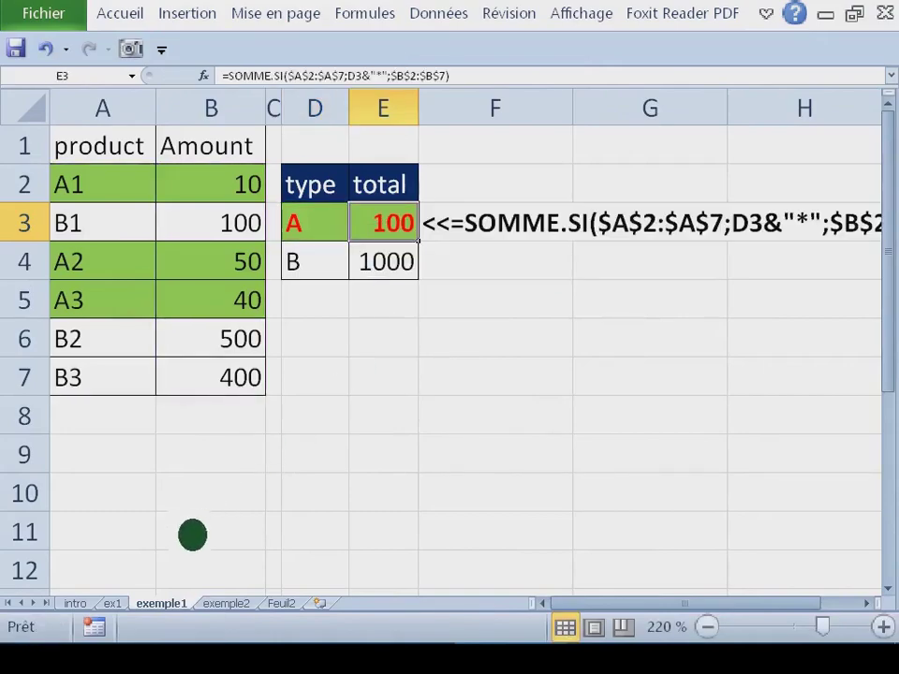
# Step: Review the SOMME.SI formula in D5 on the ex1 sheet, highlighting its C5 criterion reference
pyautogui.click(111, 604)
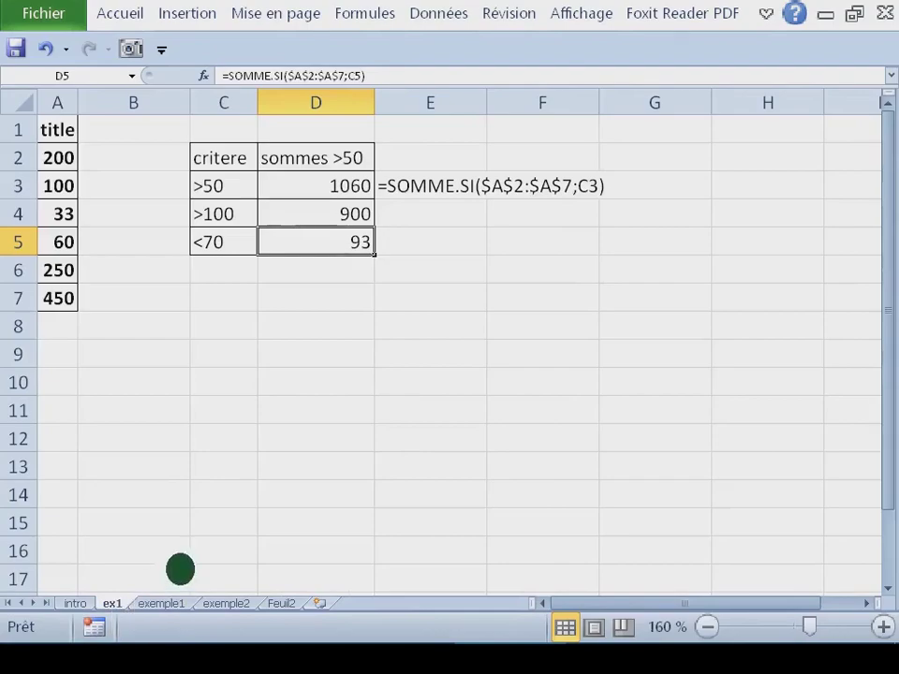
pyautogui.doubleClick(245, 249)
pyautogui.click(363, 253)
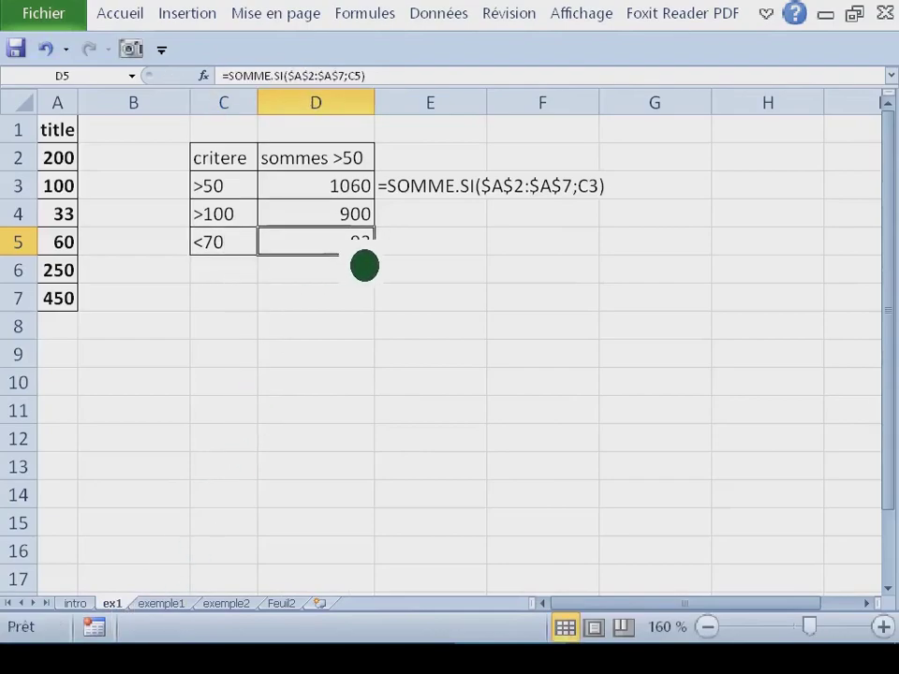
pyautogui.doubleClick(364, 253)
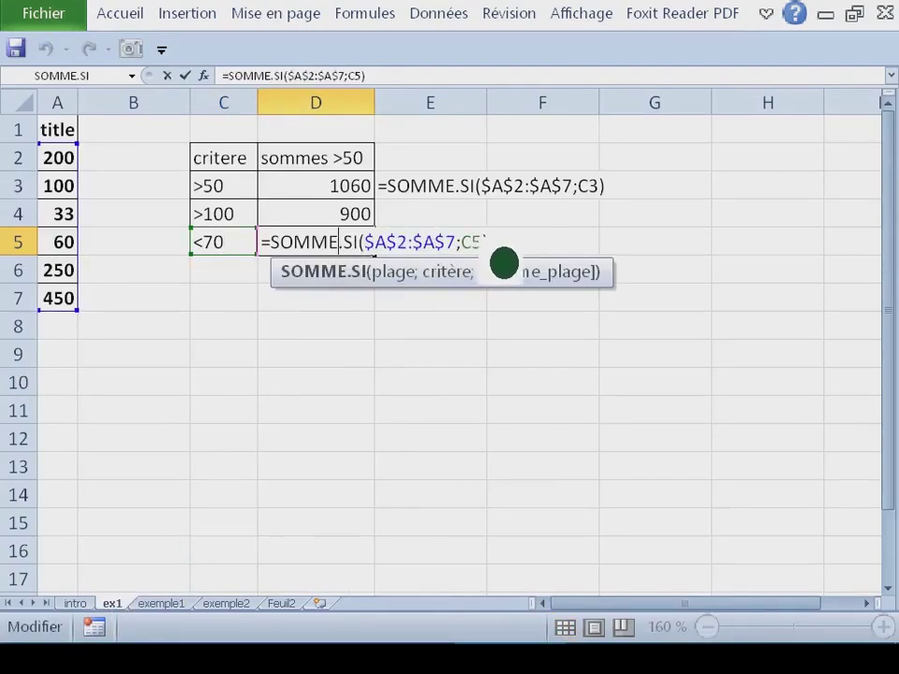
pyautogui.click(488, 268)
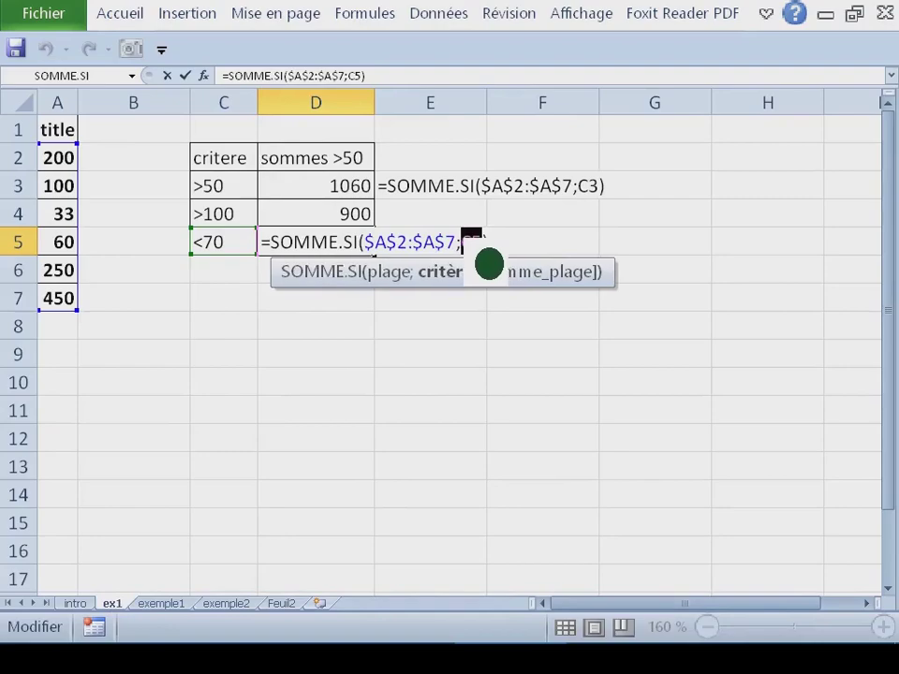
pyautogui.press('Escape')
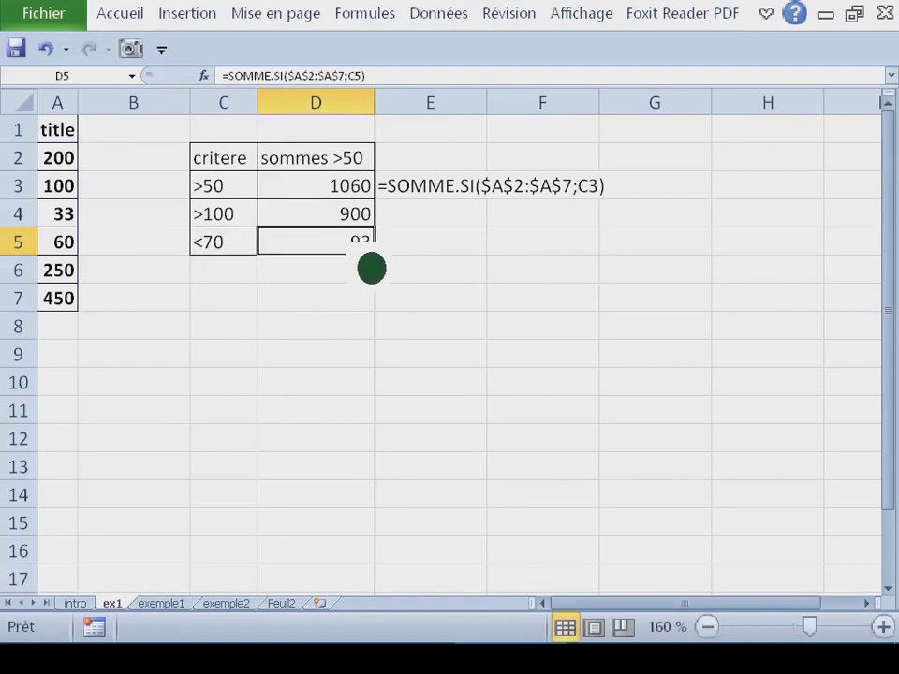
# Step: Clear cell D5 on the ex1 sheet and refill it by copying the D4 formula down
pyautogui.press('Delete')
pyautogui.press('Right')
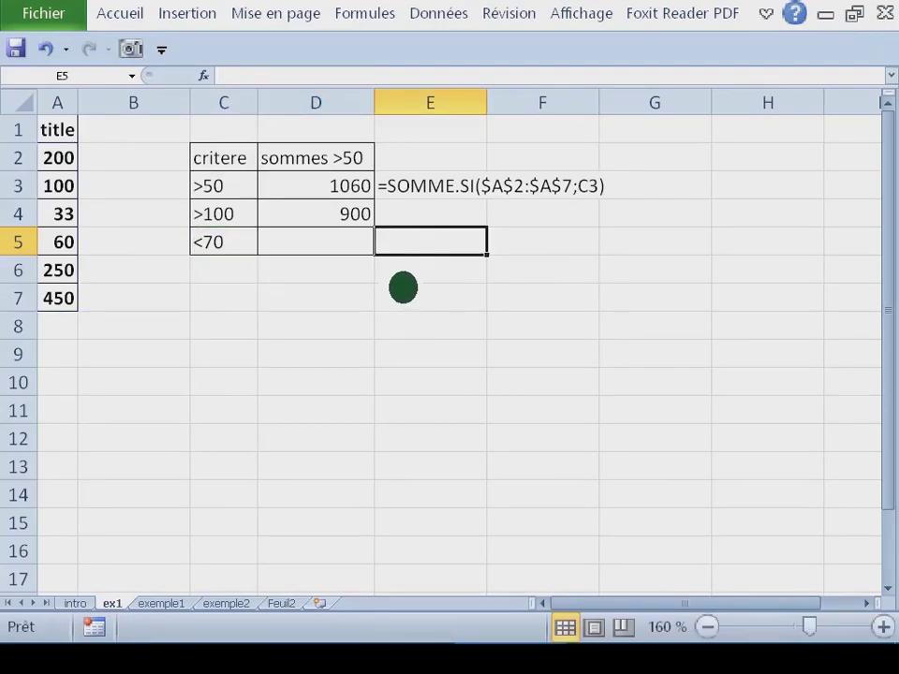
pyautogui.click(344, 218)
pyautogui.moveTo(373, 226); pyautogui.dragTo(399, 280)
pyautogui.click(390, 302)
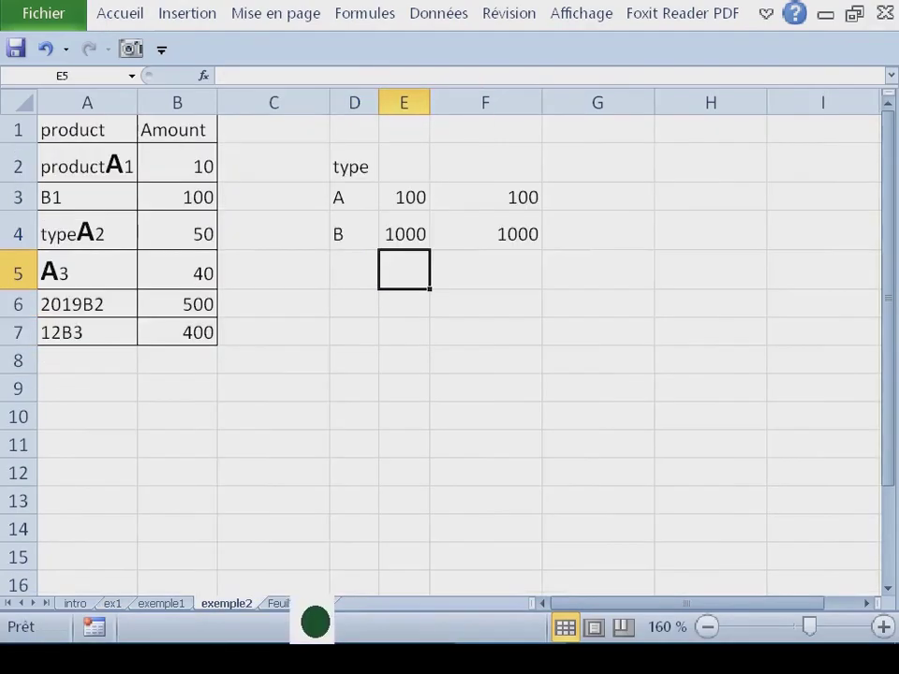
# Step: Make the YouTube channel address line bold in the red scroll shape on sheet Feuil2
pyautogui.click(288, 604)
pyautogui.click(205, 270)
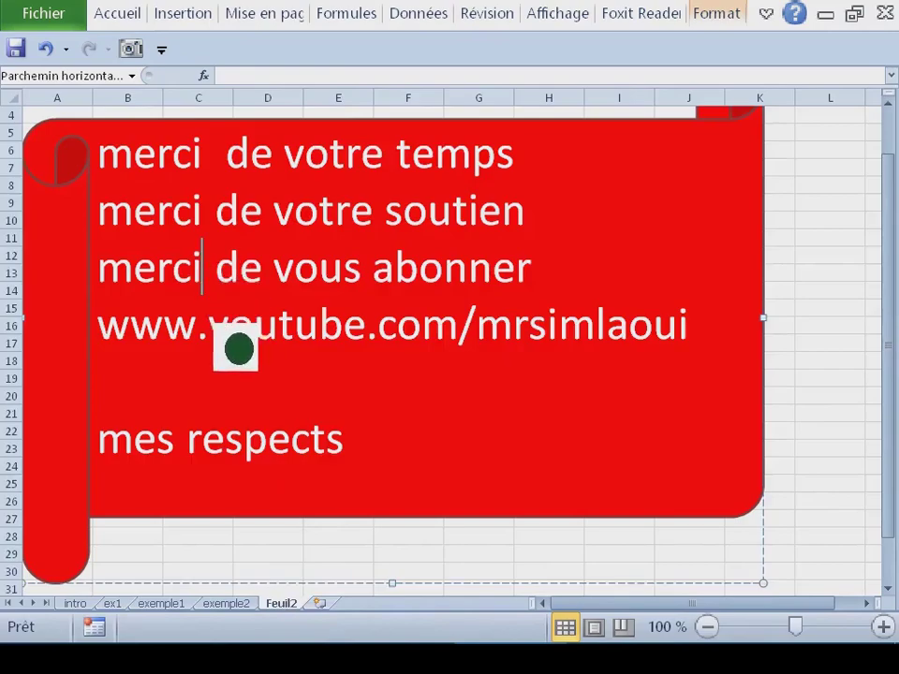
pyautogui.moveTo(136, 349); pyautogui.dragTo(735, 356)
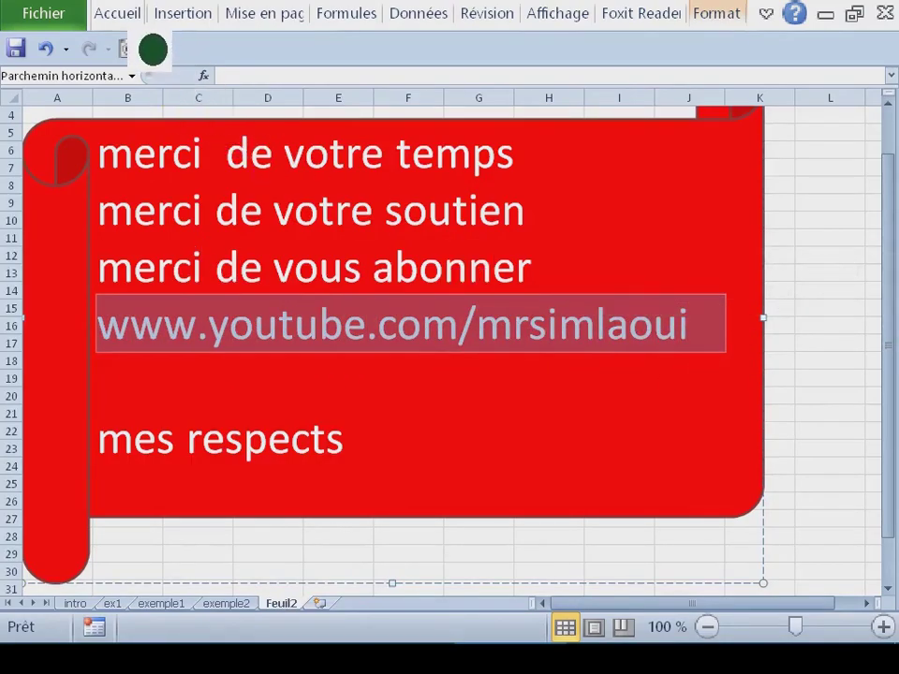
pyautogui.doubleClick(118, 14)
pyautogui.click(148, 83)
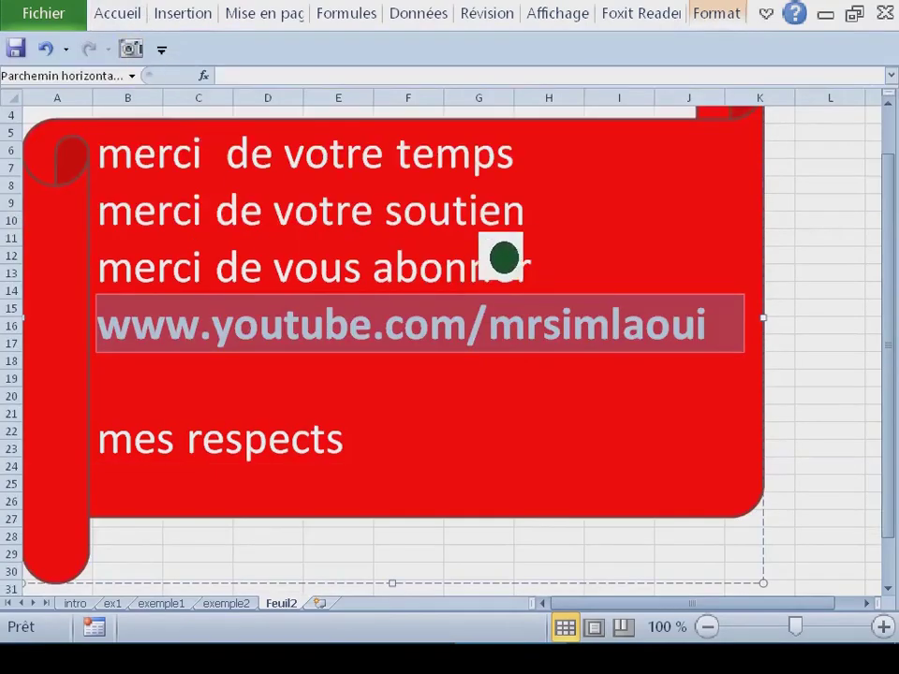
# Step: Highlight the line "merci de vous abonner" in the red scroll shape
pyautogui.click(542, 267)
pyautogui.moveTo(541, 270); pyautogui.dragTo(98, 269)
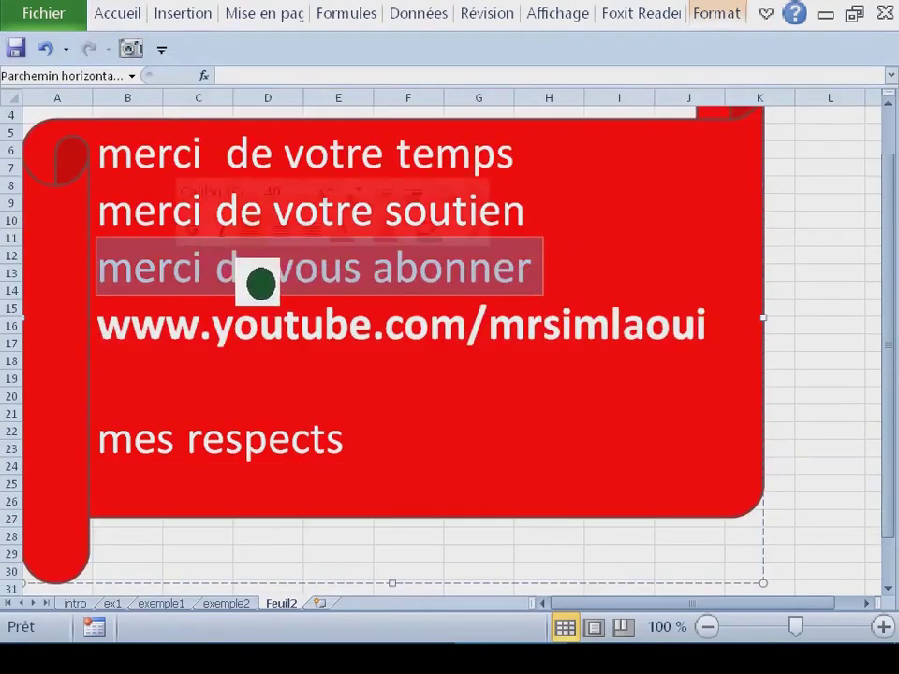